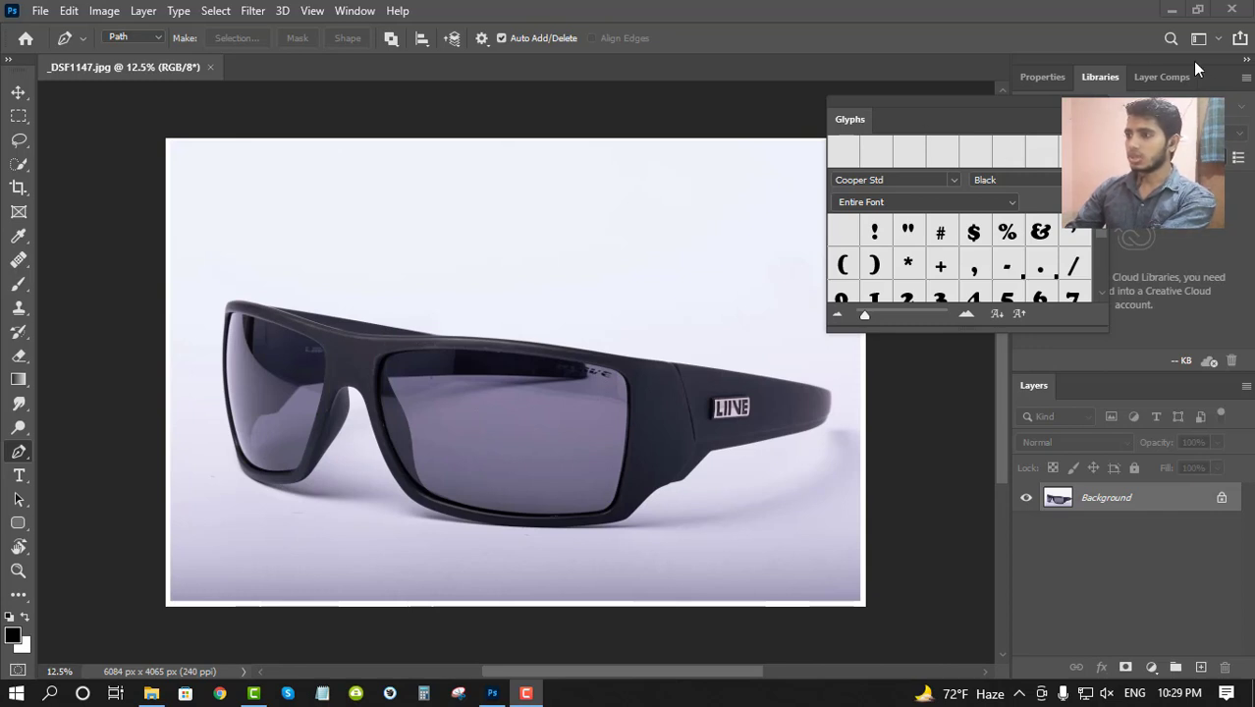
- Clear the workspace by undocking and closing the Glyphs, Properties, Libraries, Layer Comps and Layers panels
left_click_drag(898, 116, 393, 187)
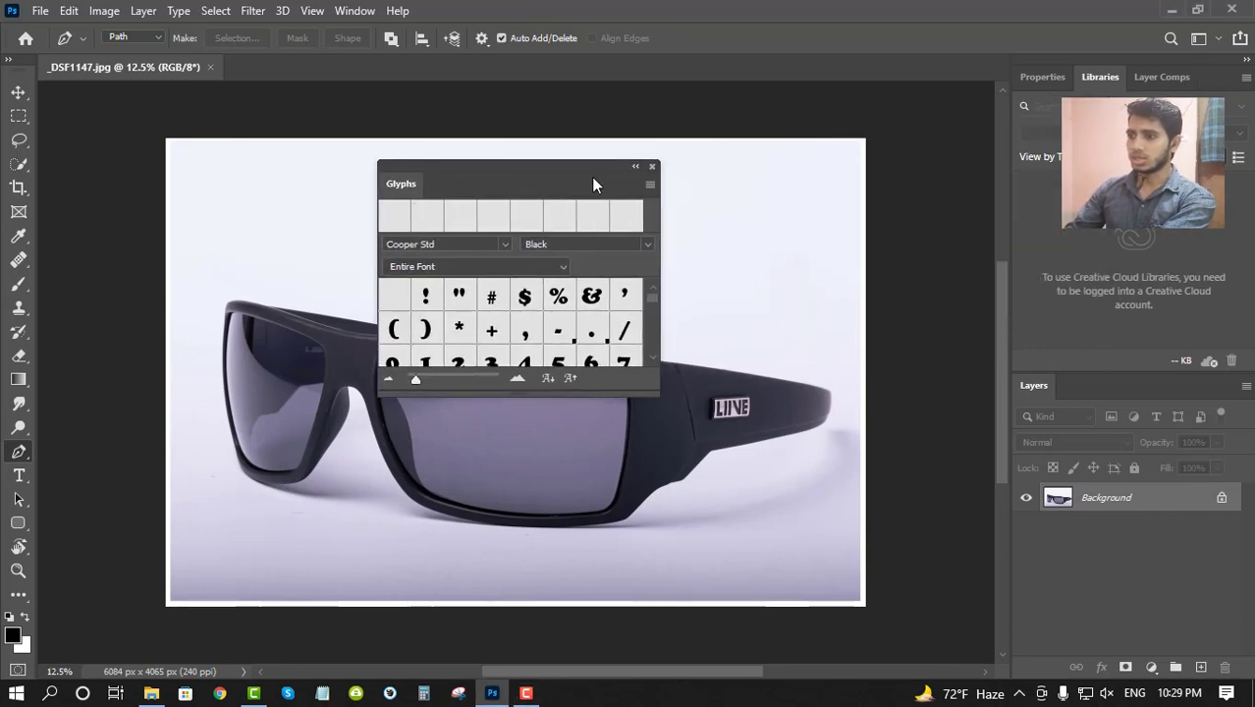
left_click(651, 169)
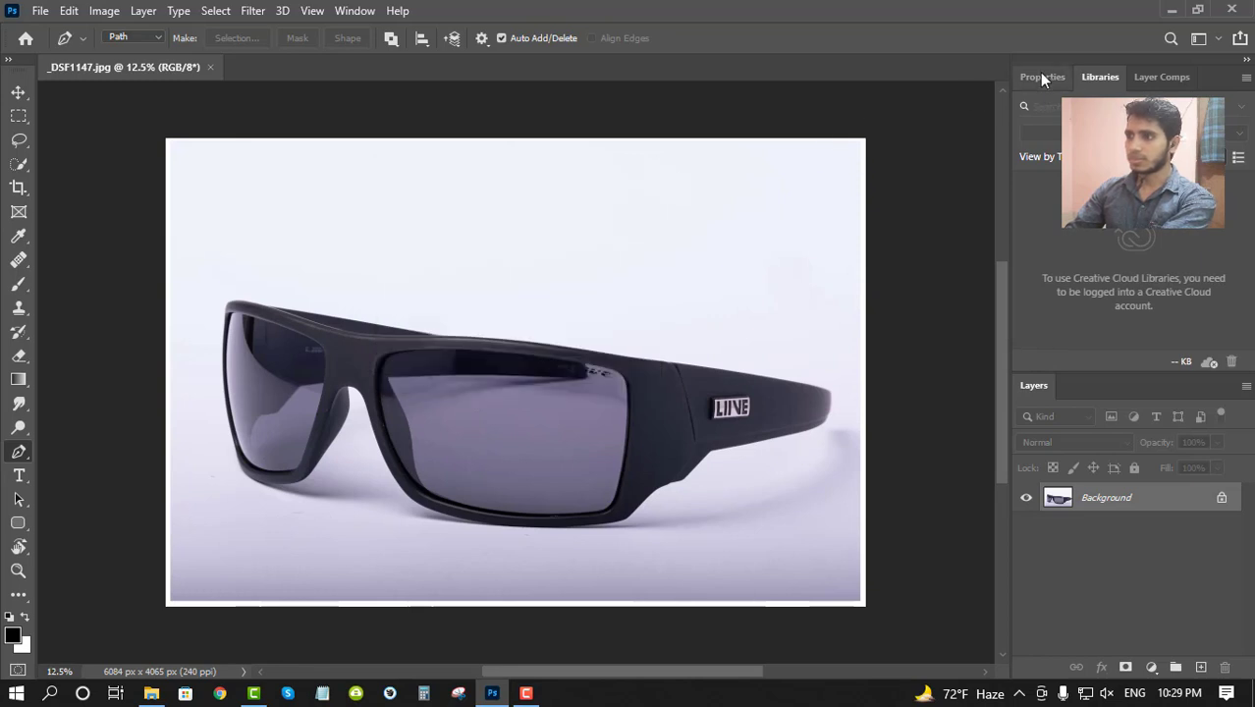
left_click_drag(1043, 79, 384, 188)
left_click(513, 176)
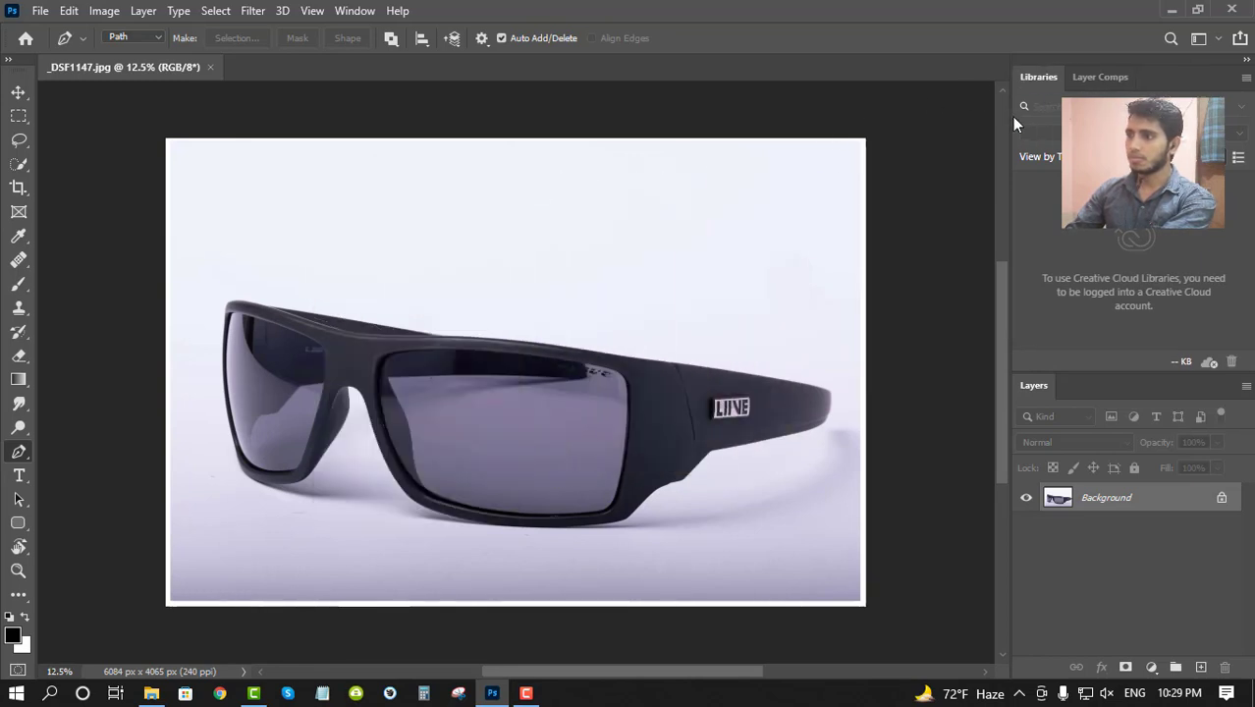
left_click_drag(1029, 79, 565, 171)
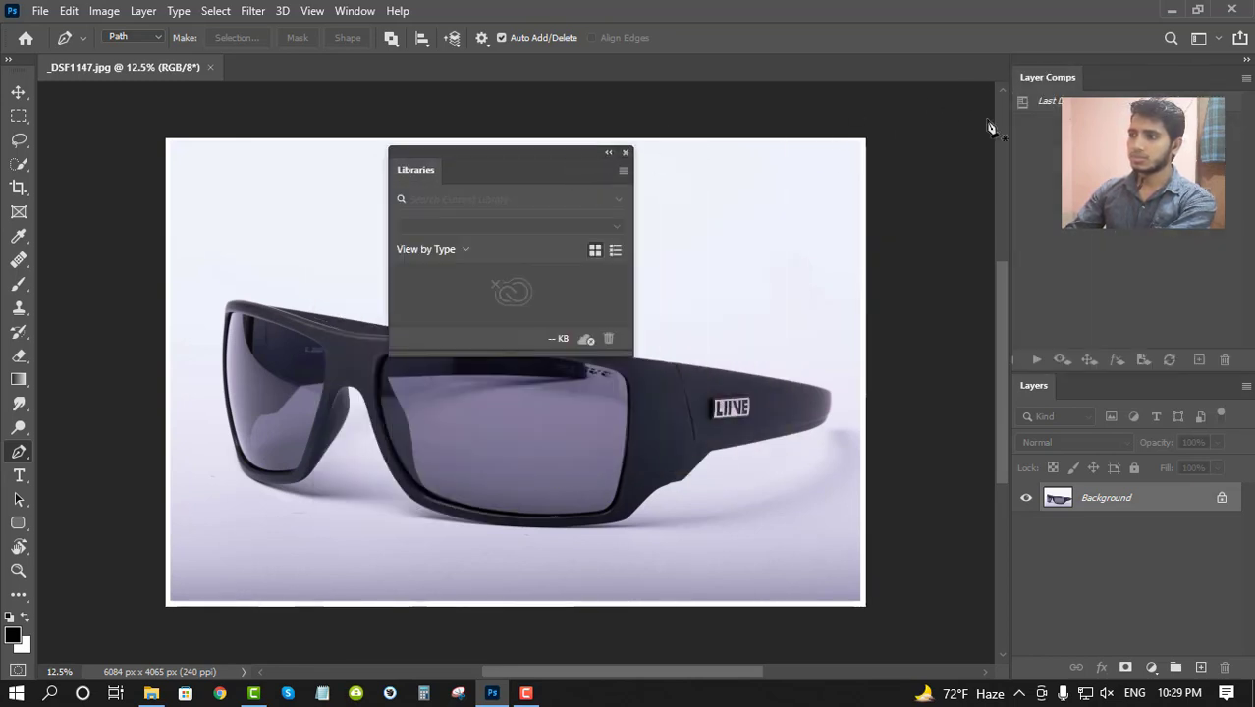
left_click_drag(1042, 78, 504, 149)
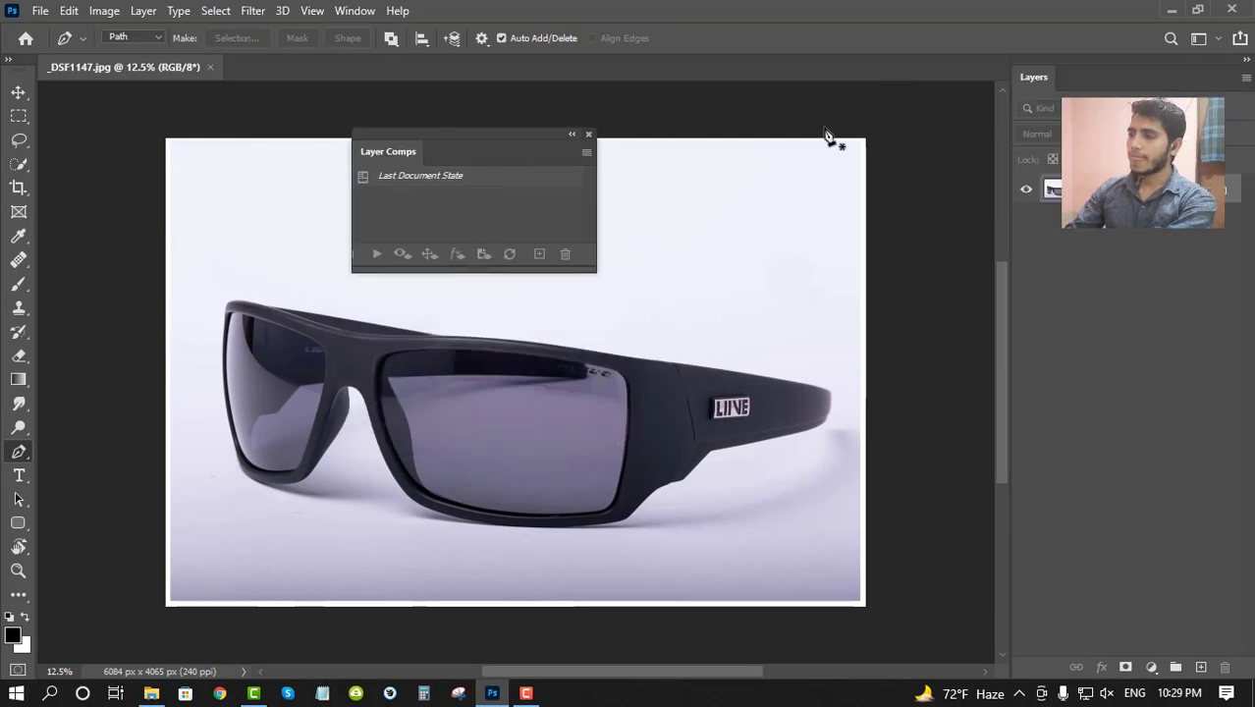
left_click_drag(1027, 84, 326, 230)
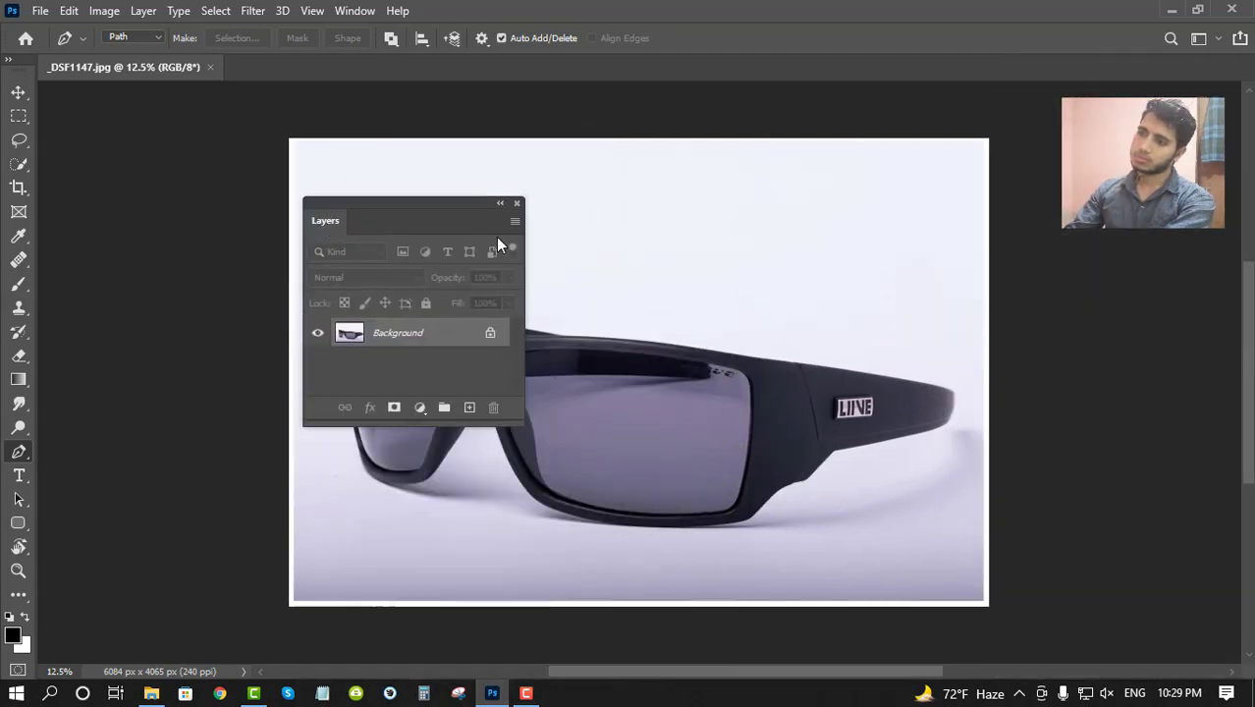
left_click(517, 204)
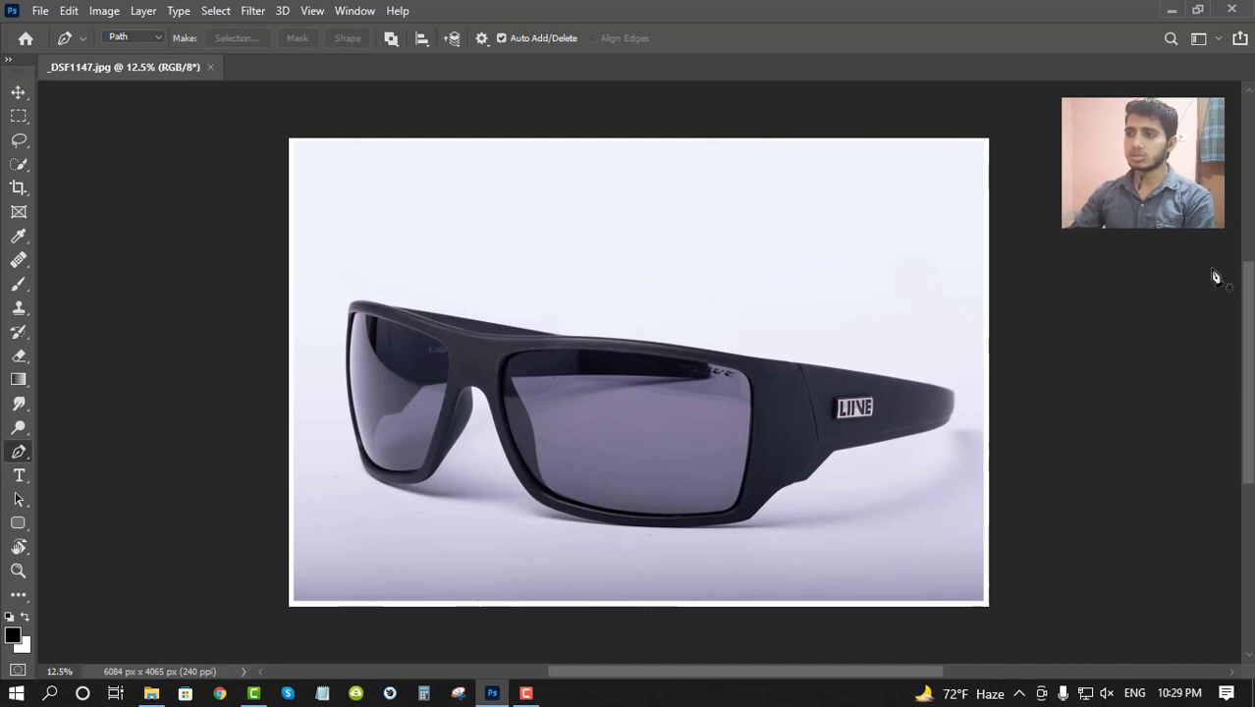
- Show the Layers panel and place it floating beside the left edge of the sunglasses image
left_click(356, 10)
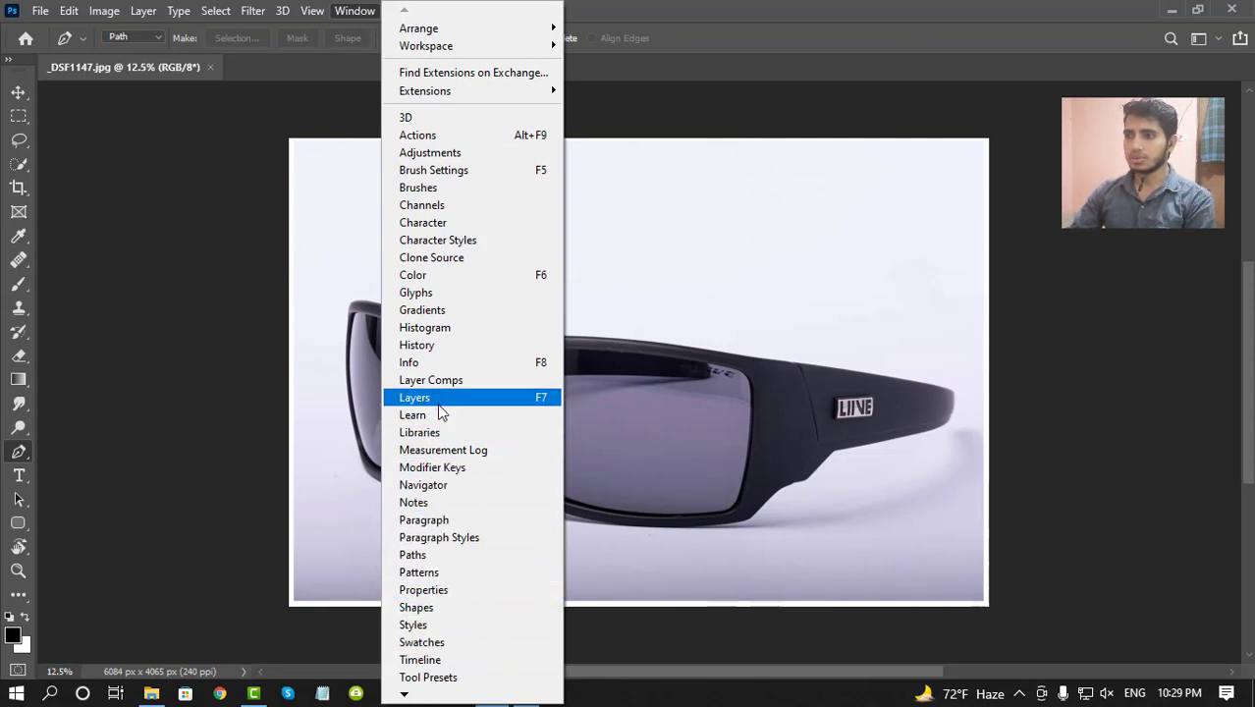
left_click(312, 11)
left_click(359, 10)
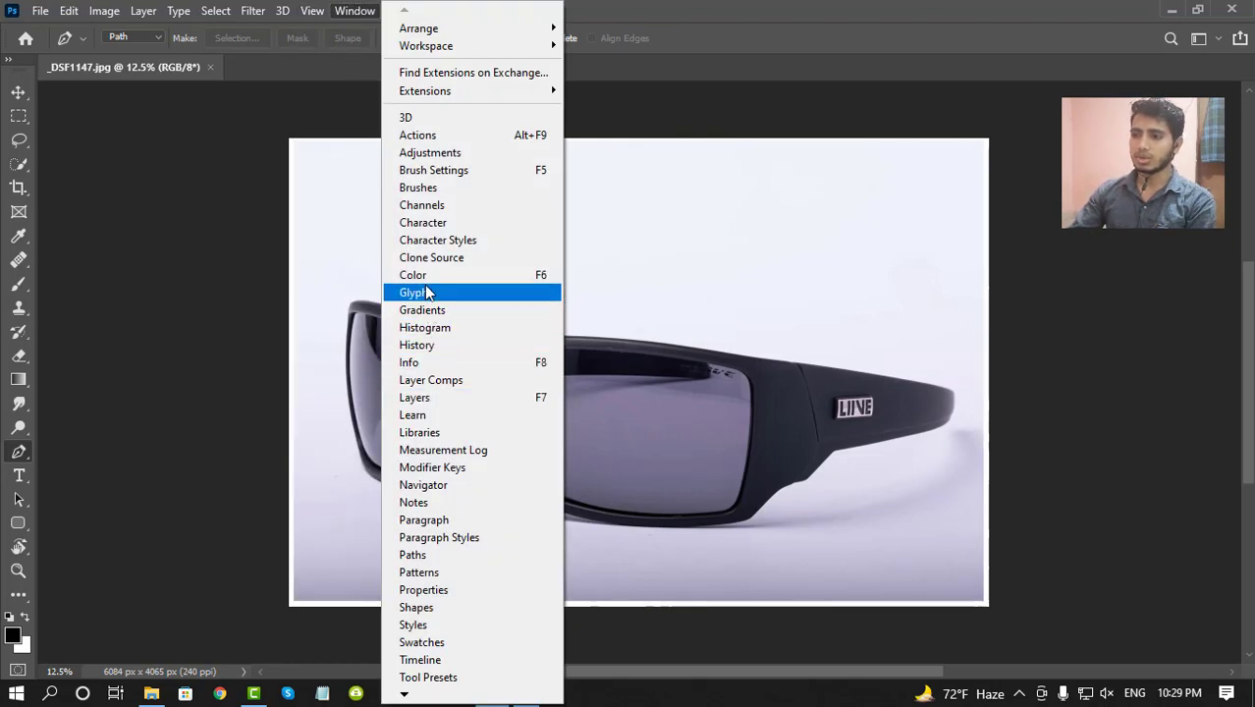
left_click(428, 398)
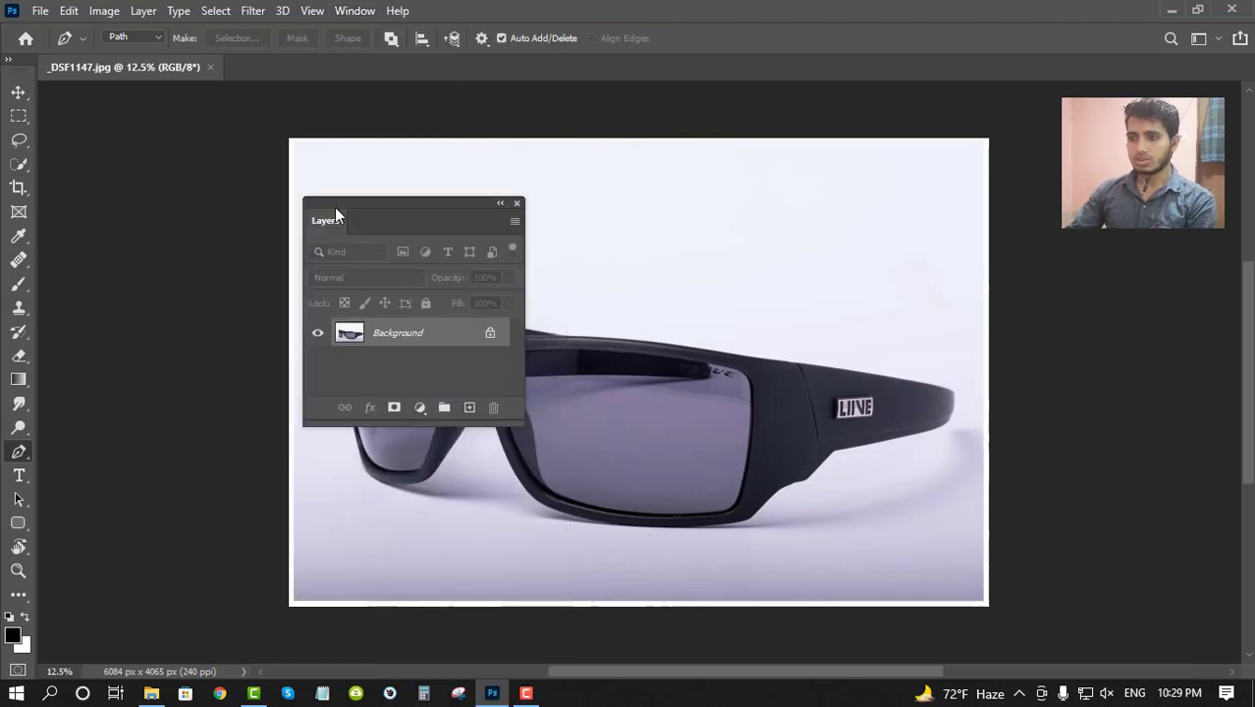
left_click_drag(368, 205, 160, 271)
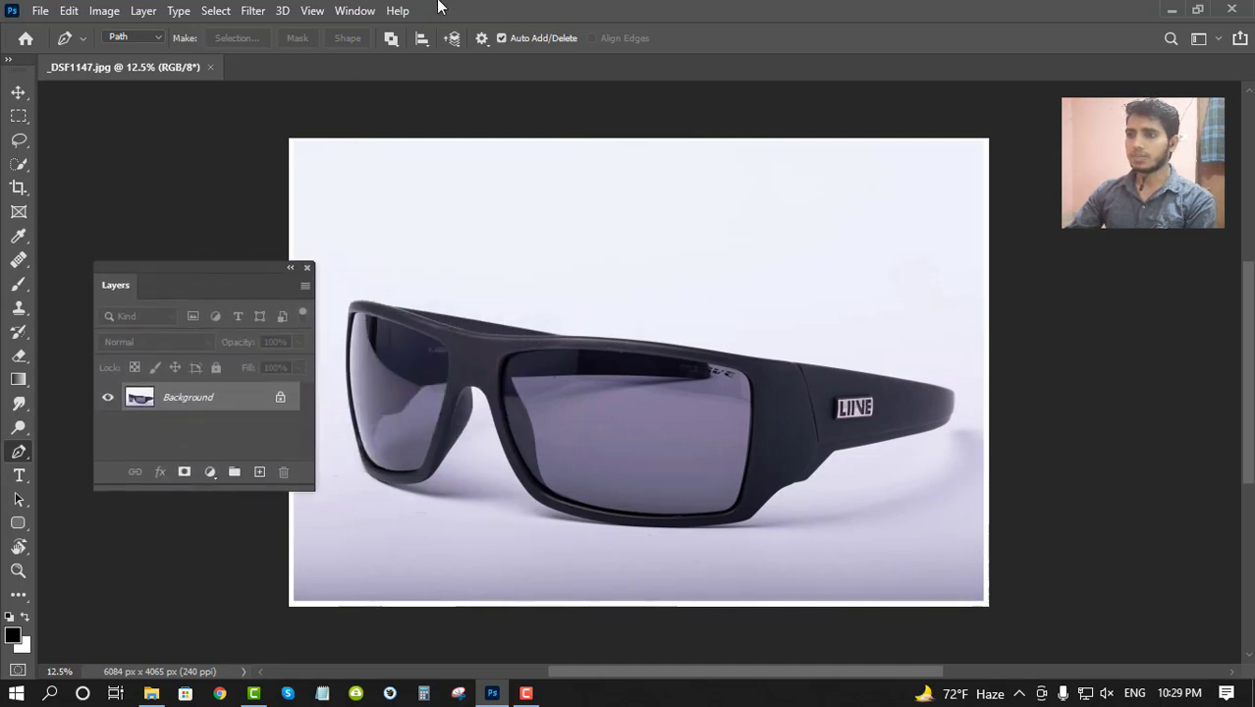
- Show the Channels panel and place it floating next to the Layers panel
left_click(357, 13)
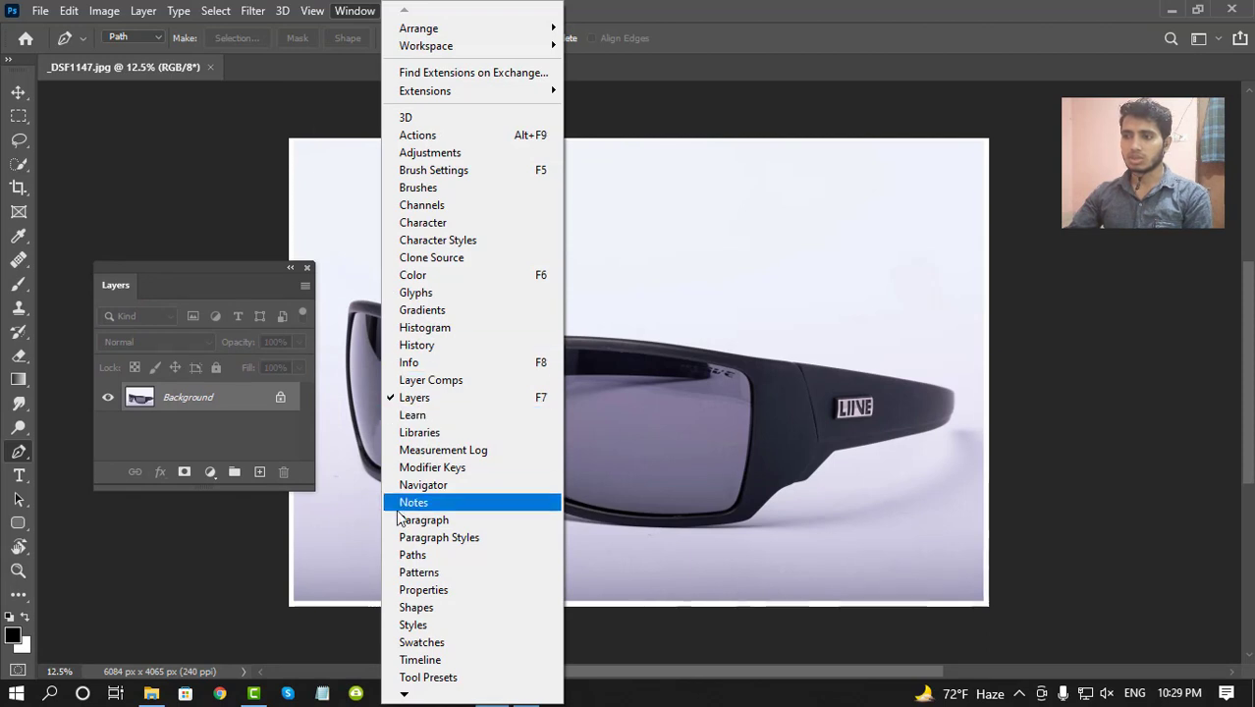
left_click(354, 11)
left_click(354, 11)
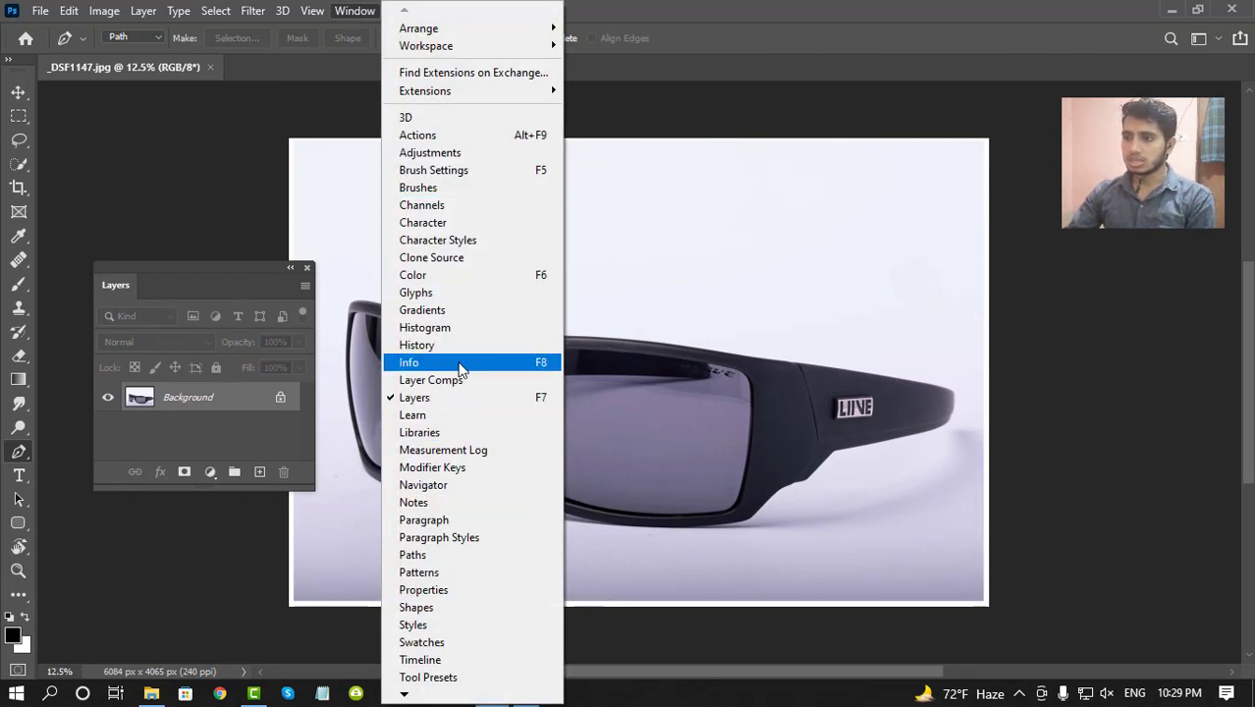
left_click(468, 208)
left_click_drag(34, 17, 685, 299)
left_click_drag(370, 364, 384, 381)
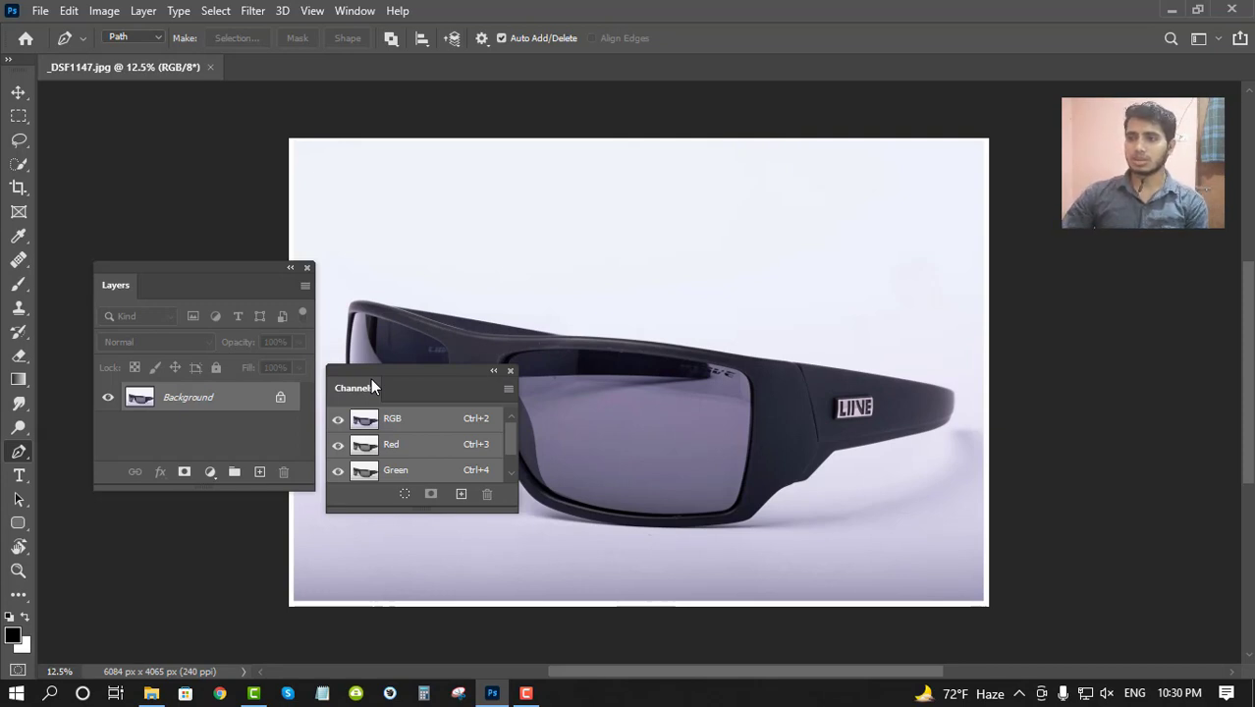
- Show the Paths panel floating over the glasses' temple, and group the Channels panel with Layers, keeping Layers in front
left_click(351, 13)
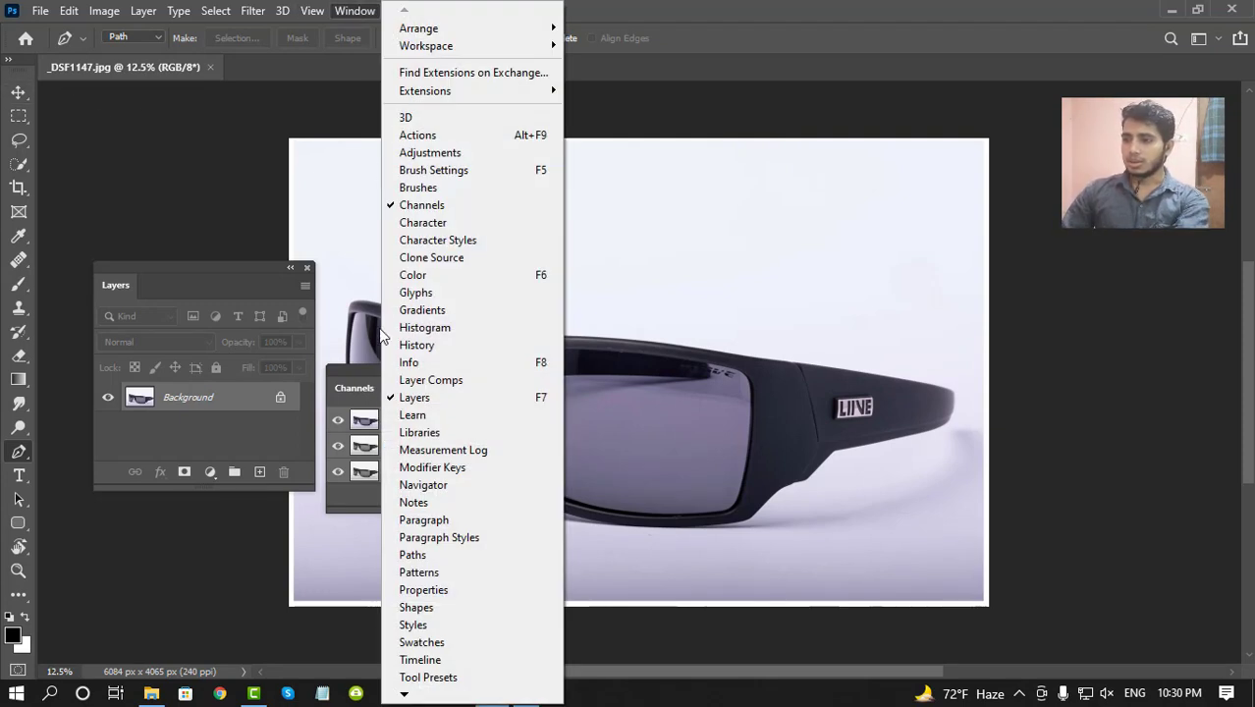
left_click(414, 555)
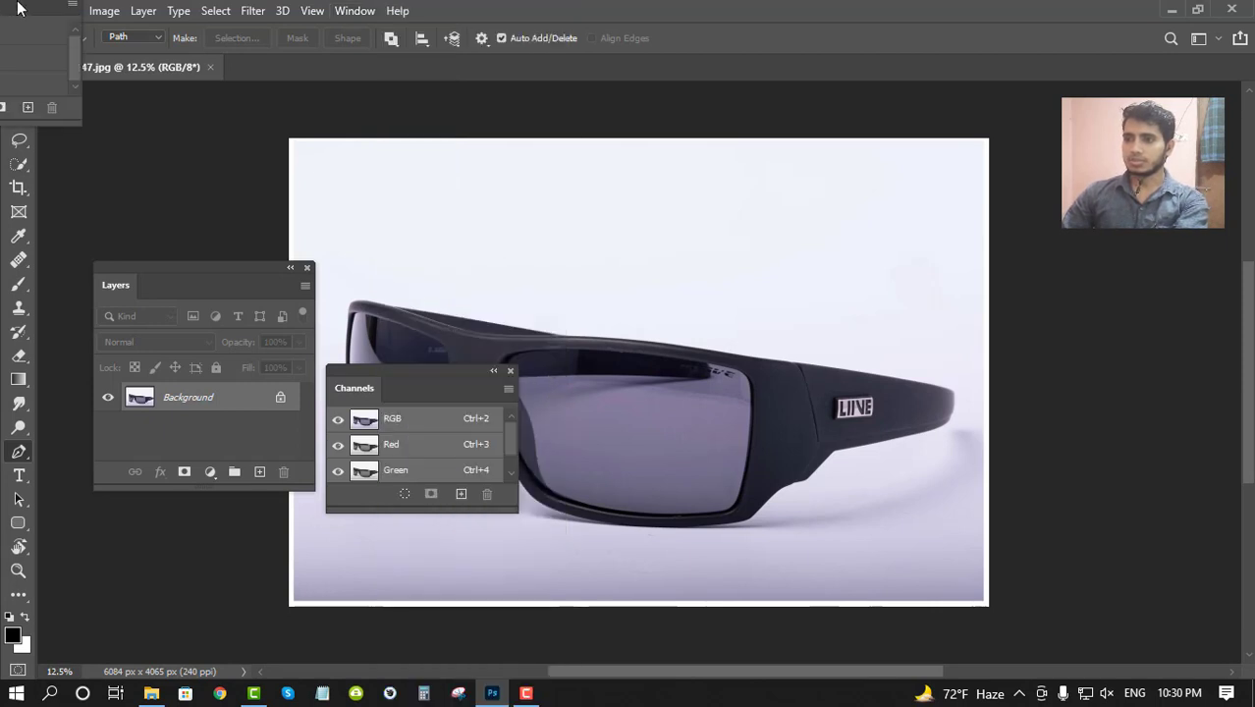
left_click_drag(61, 55, 695, 223)
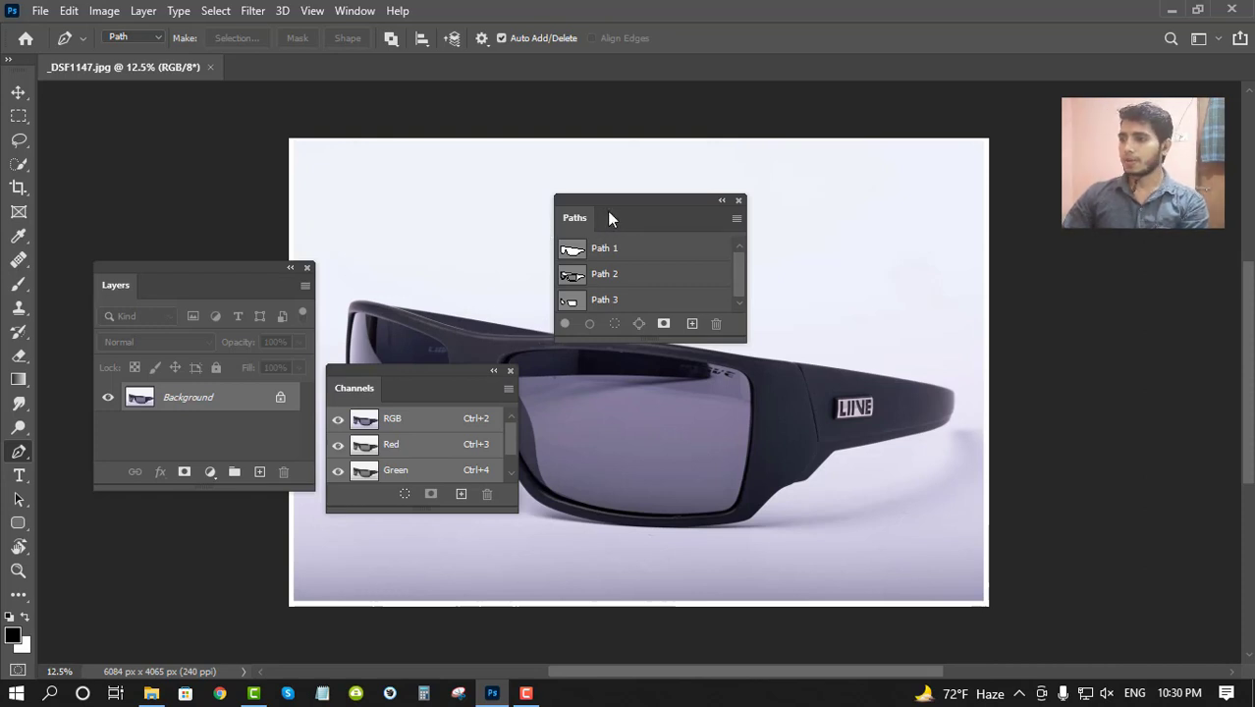
left_click_drag(634, 210, 822, 390)
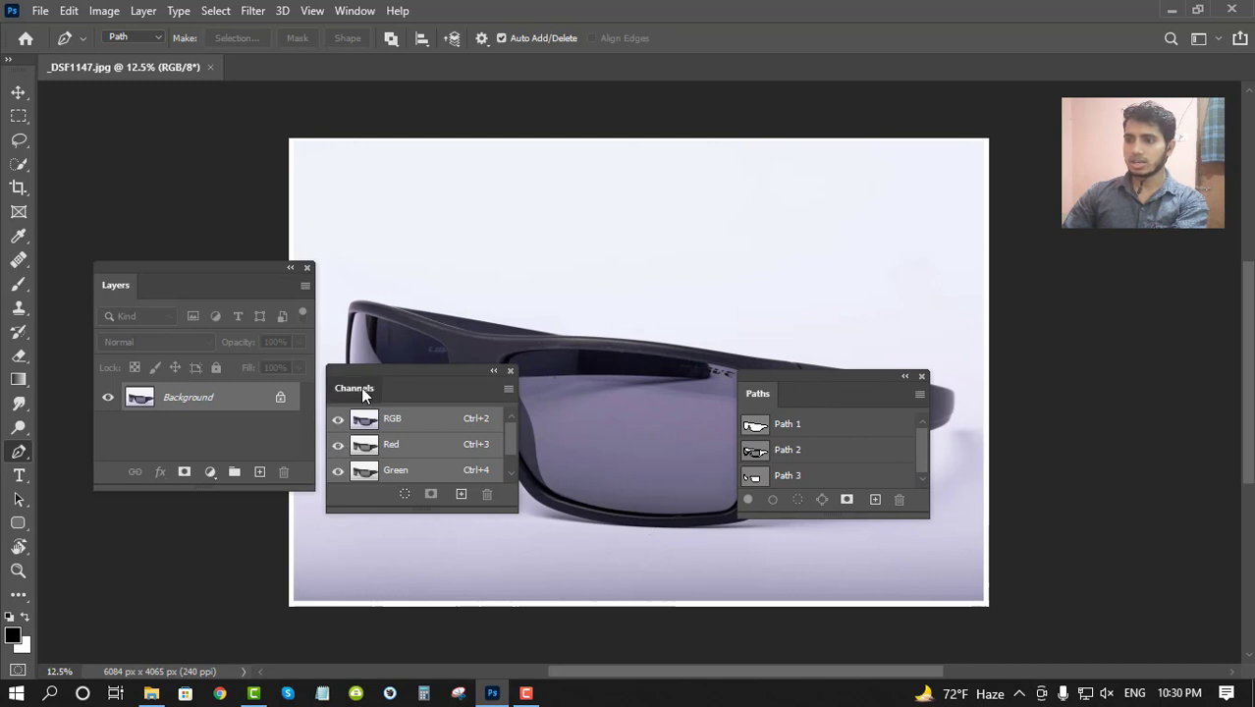
left_click_drag(358, 387, 164, 283)
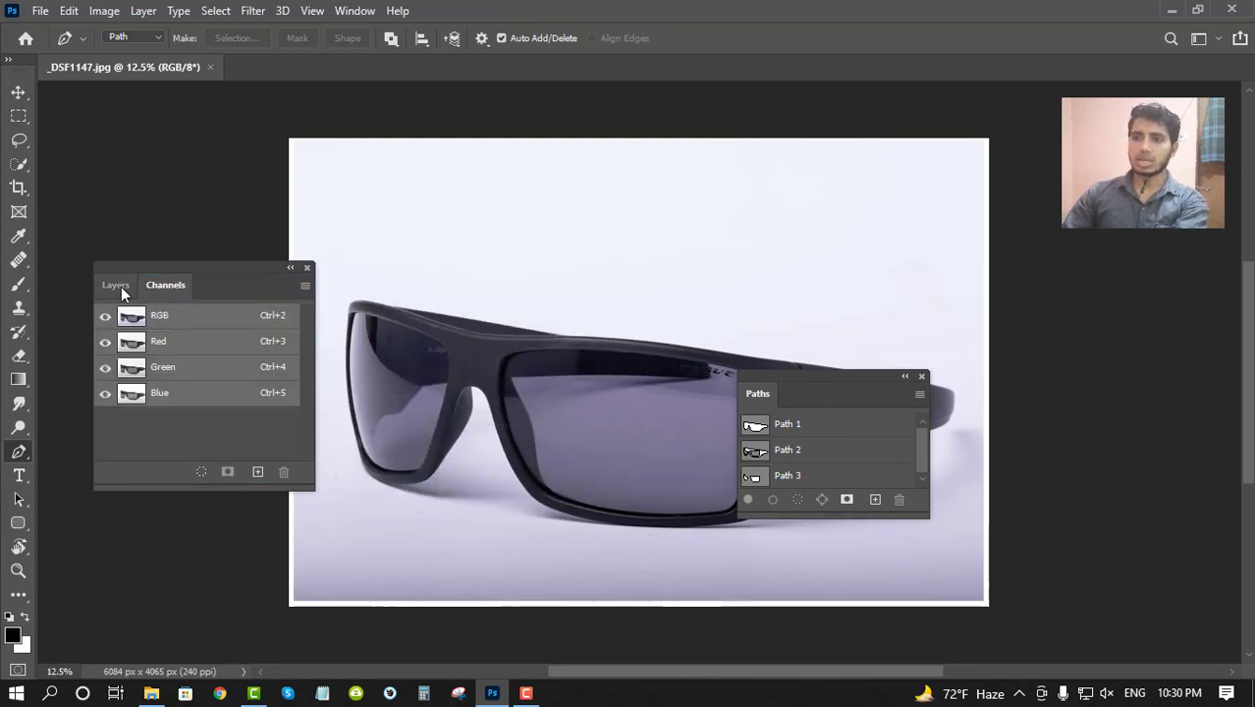
left_click(120, 288)
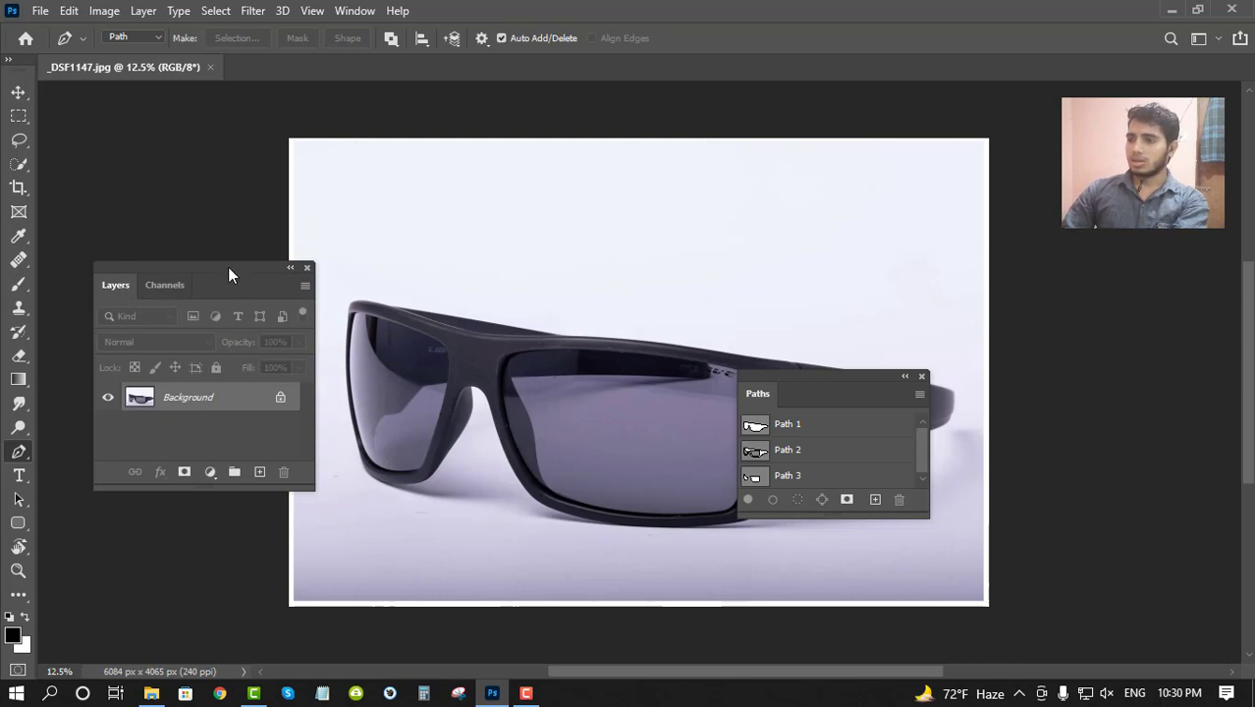
- Show the Navigator panel and float it beyond the upper right corner of the image
left_click(354, 10)
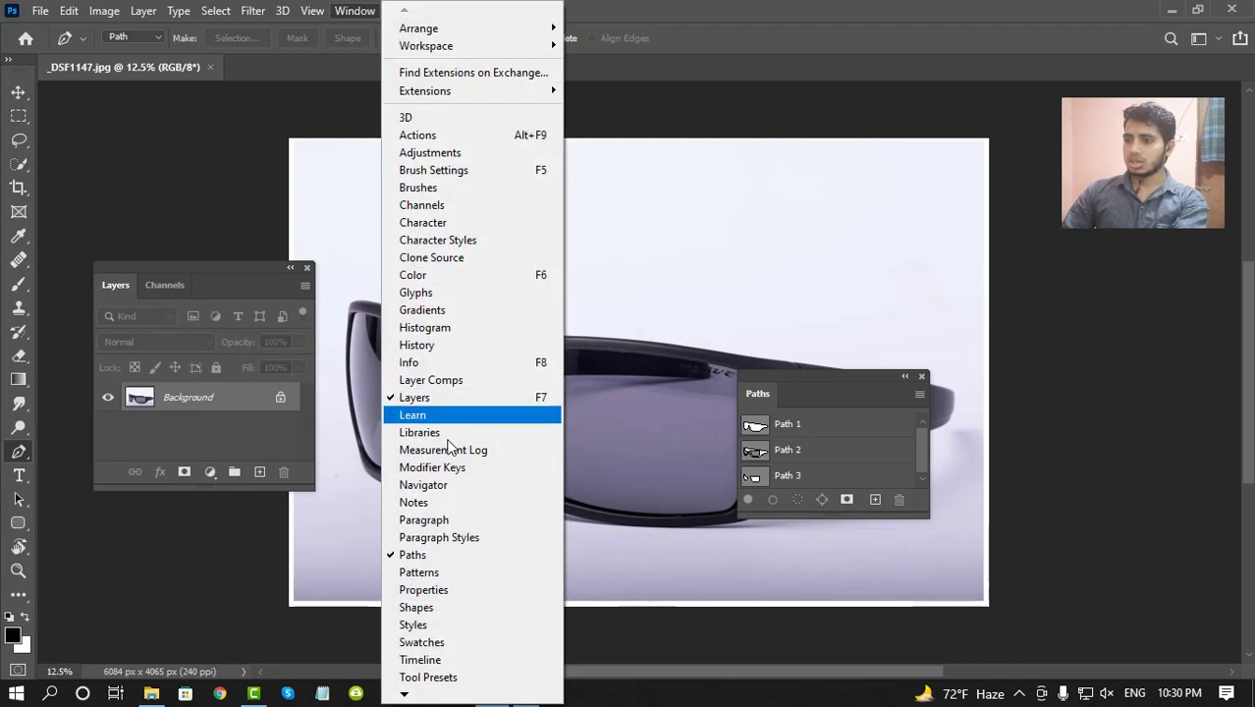
left_click(444, 485)
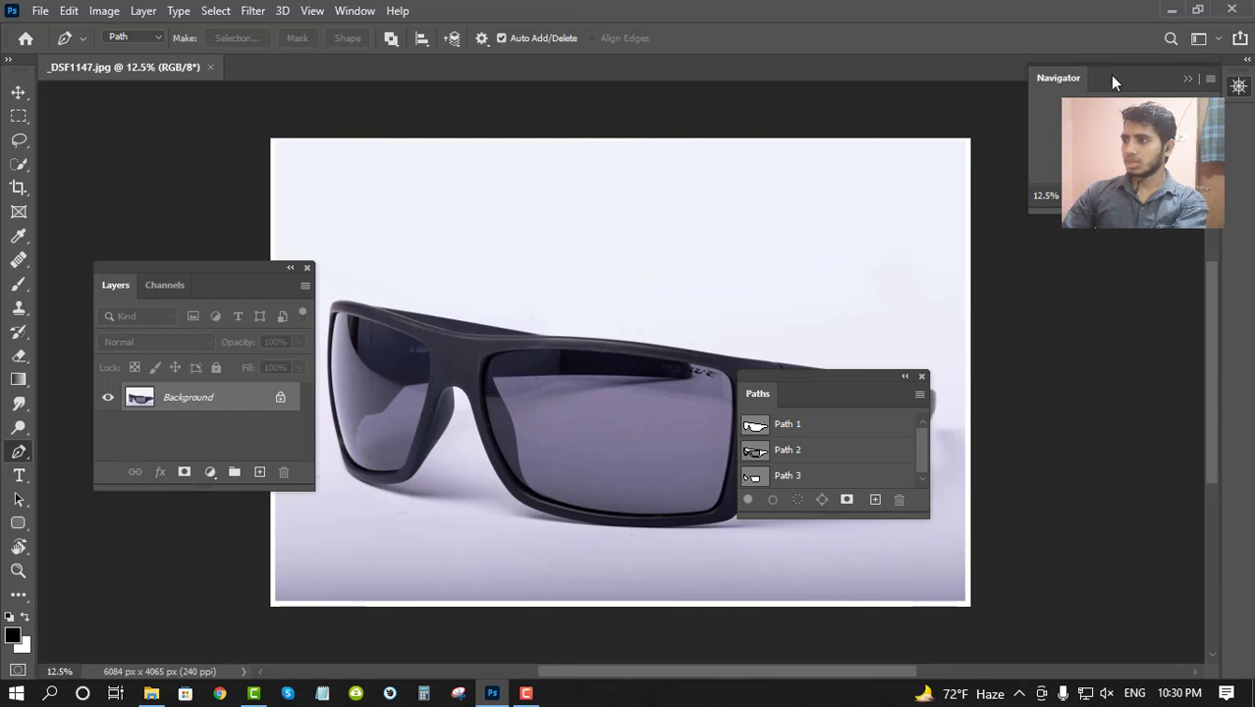
mouse_move(1138, 75)
left_mouse_down()
mouse_move(982, 144)
mouse_move(1145, 89)
left_mouse_up()
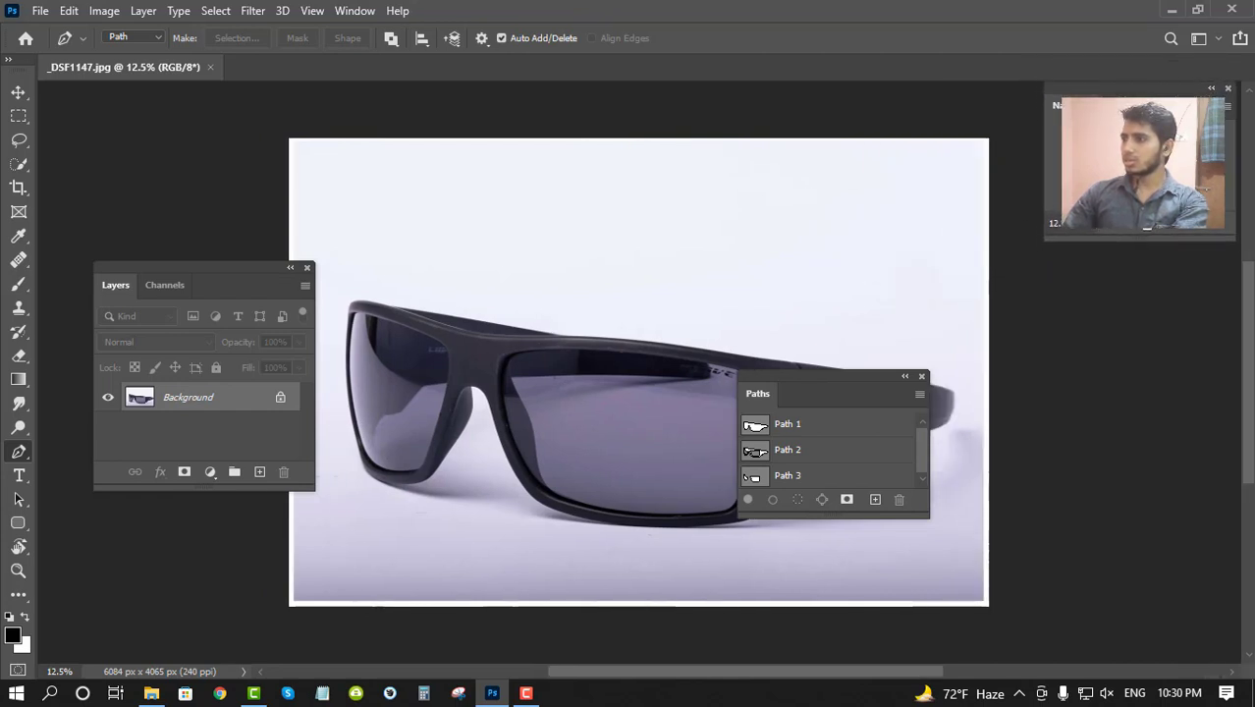
mouse_move(1169, 87)
left_mouse_down()
mouse_move(1123, 162)
mouse_move(1179, 123)
mouse_move(1190, 93)
left_mouse_up()
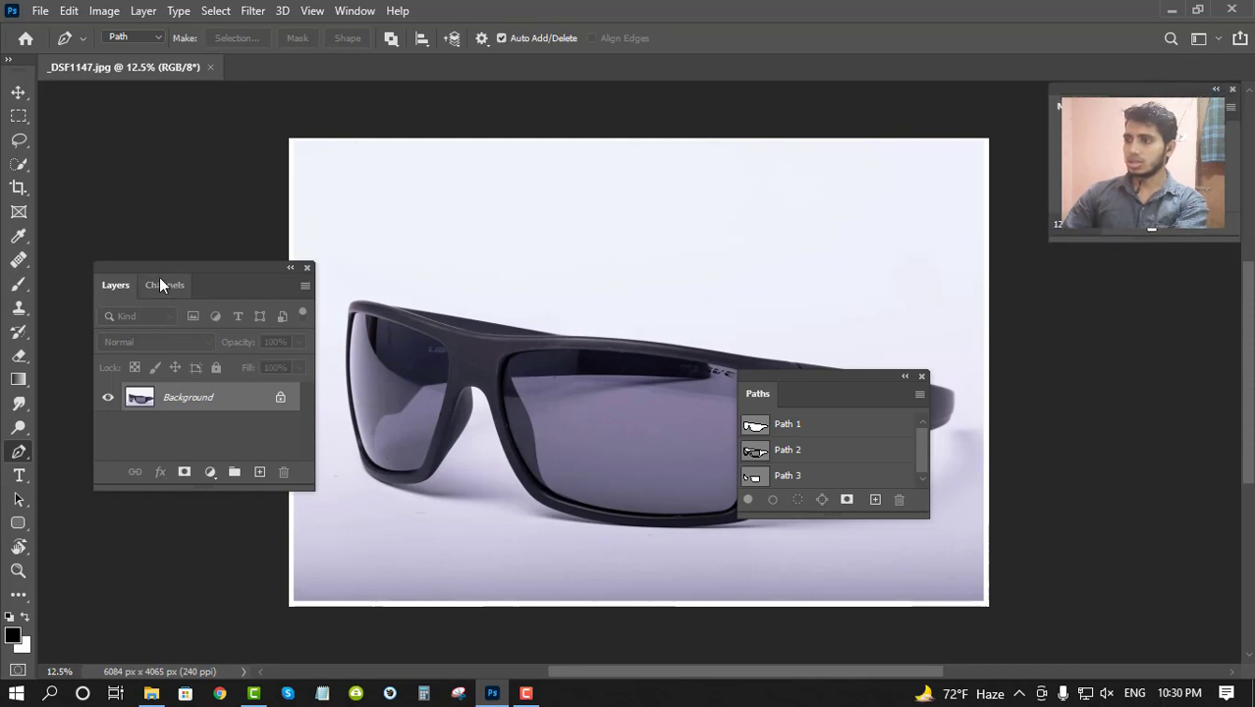
- Dock the Layers and Channels group beneath Navigator and the Paths panel beneath that group, then lengthen the Paths panel
left_click_drag(169, 285, 938, 347)
left_click_drag(1192, 324, 1140, 237)
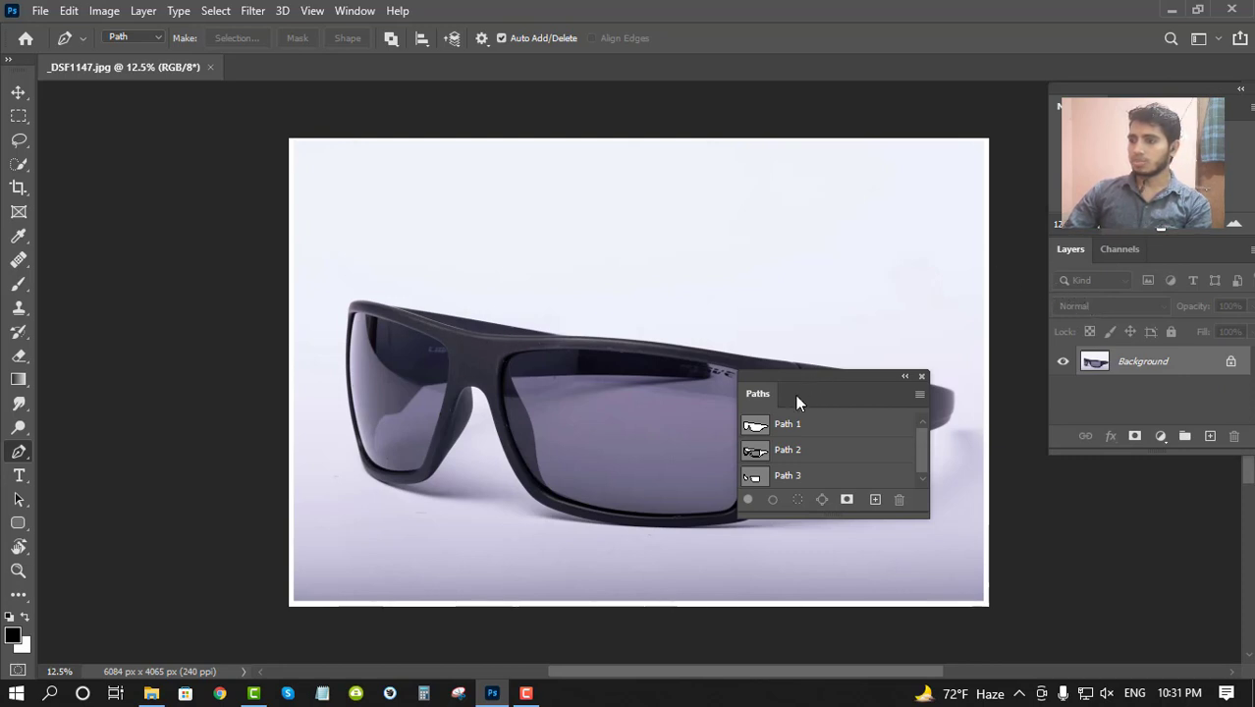
left_click_drag(756, 375, 1076, 454)
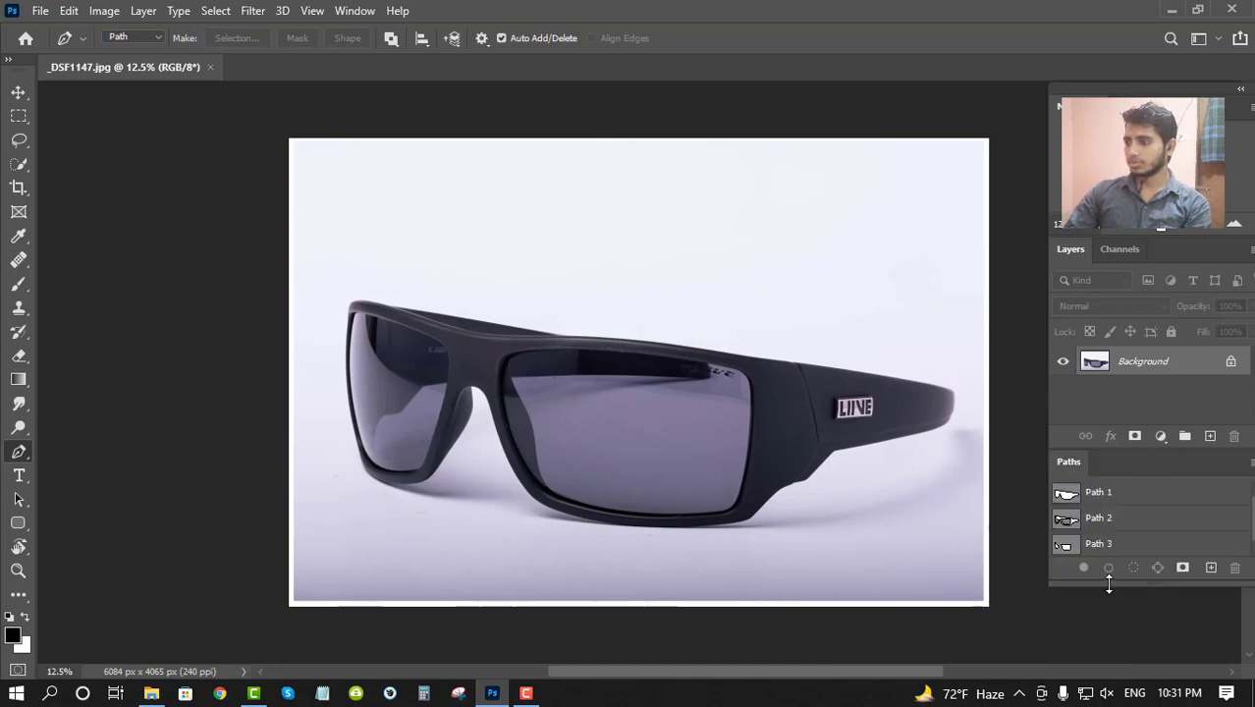
left_click_drag(1110, 587, 1111, 641)
- Delete all the saved paths, including Path 1, Path 2 and Path 3
left_click_drag(1140, 544, 1235, 617)
left_click_drag(1099, 492, 1235, 617)
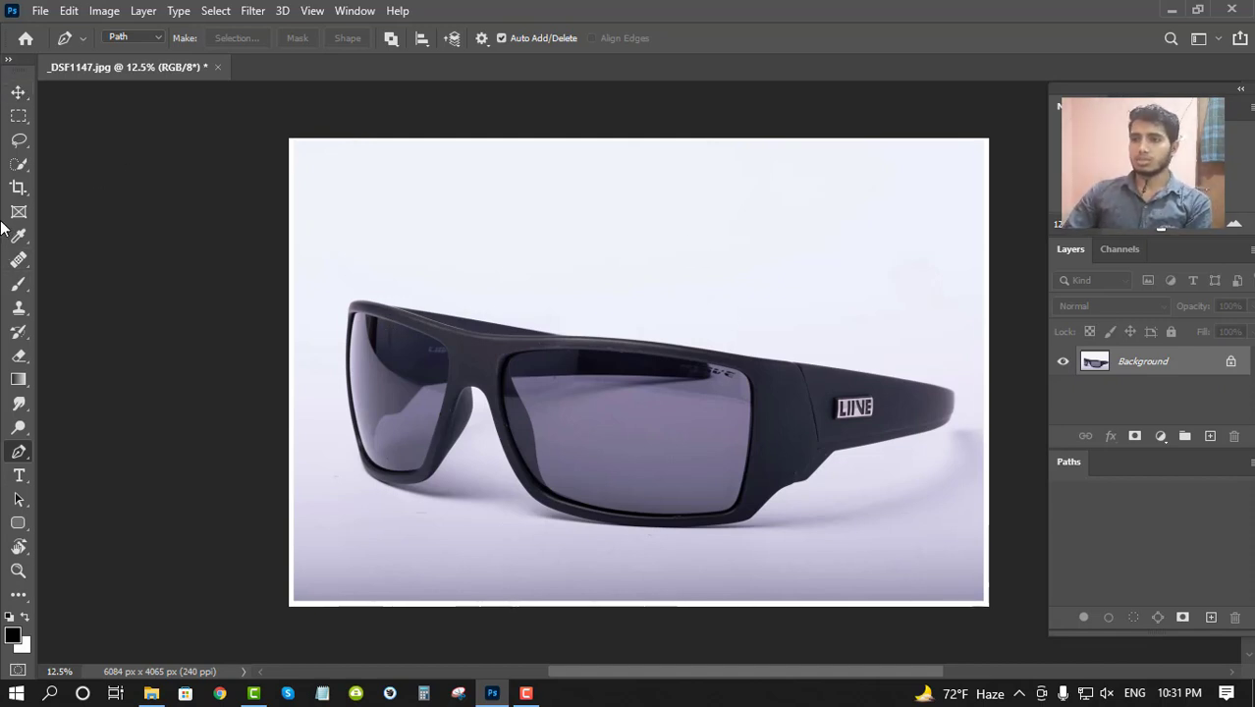
- Switch to the Move Tool, back to the Pen Tool, and to the Move Tool again
left_click(18, 91)
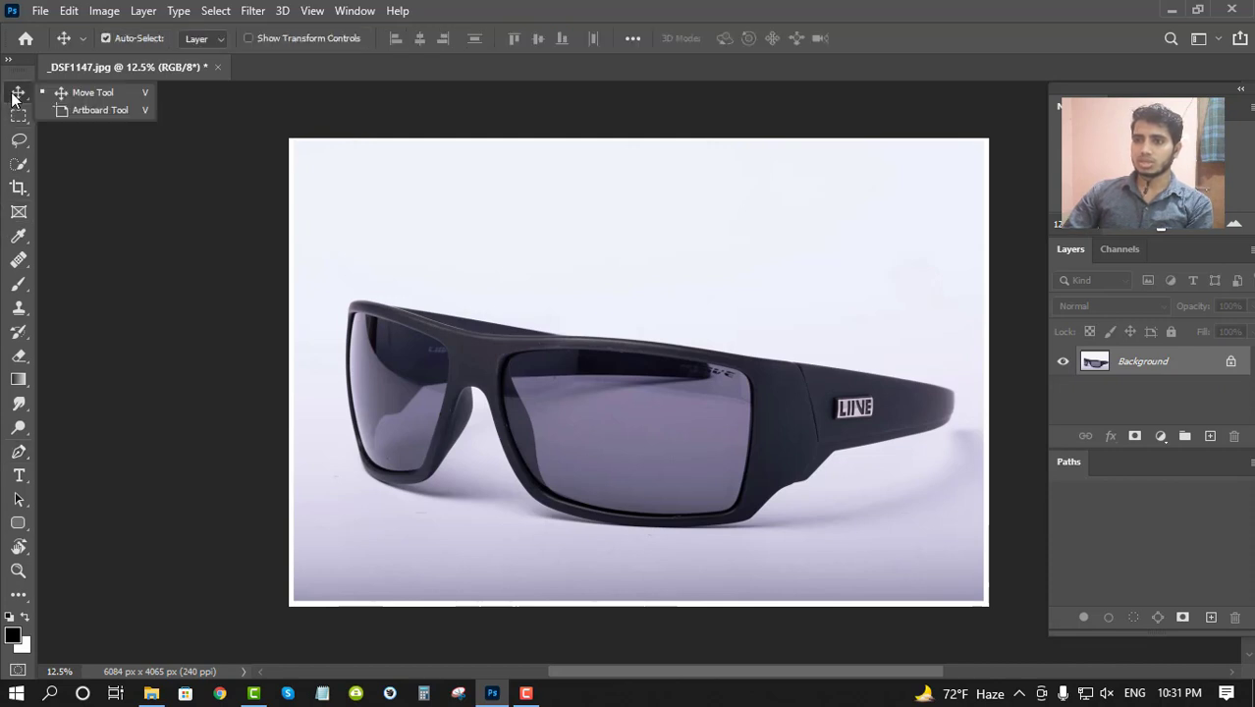
left_click(108, 91)
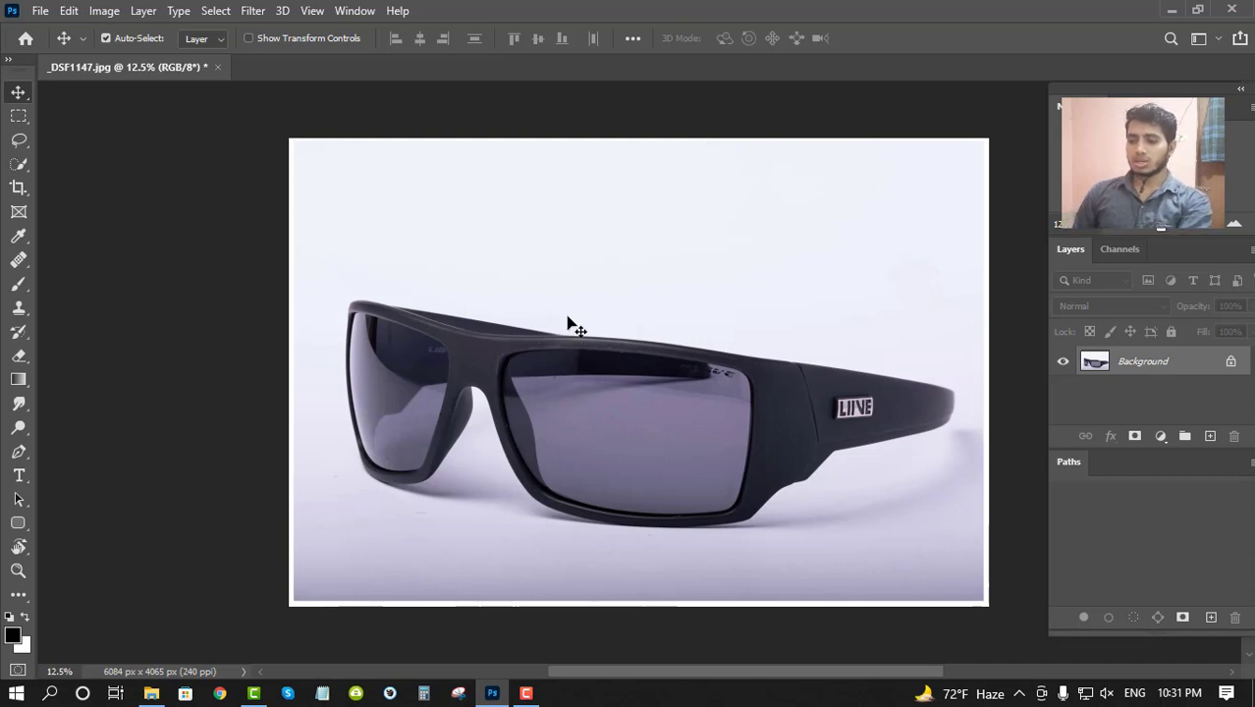
key("p")
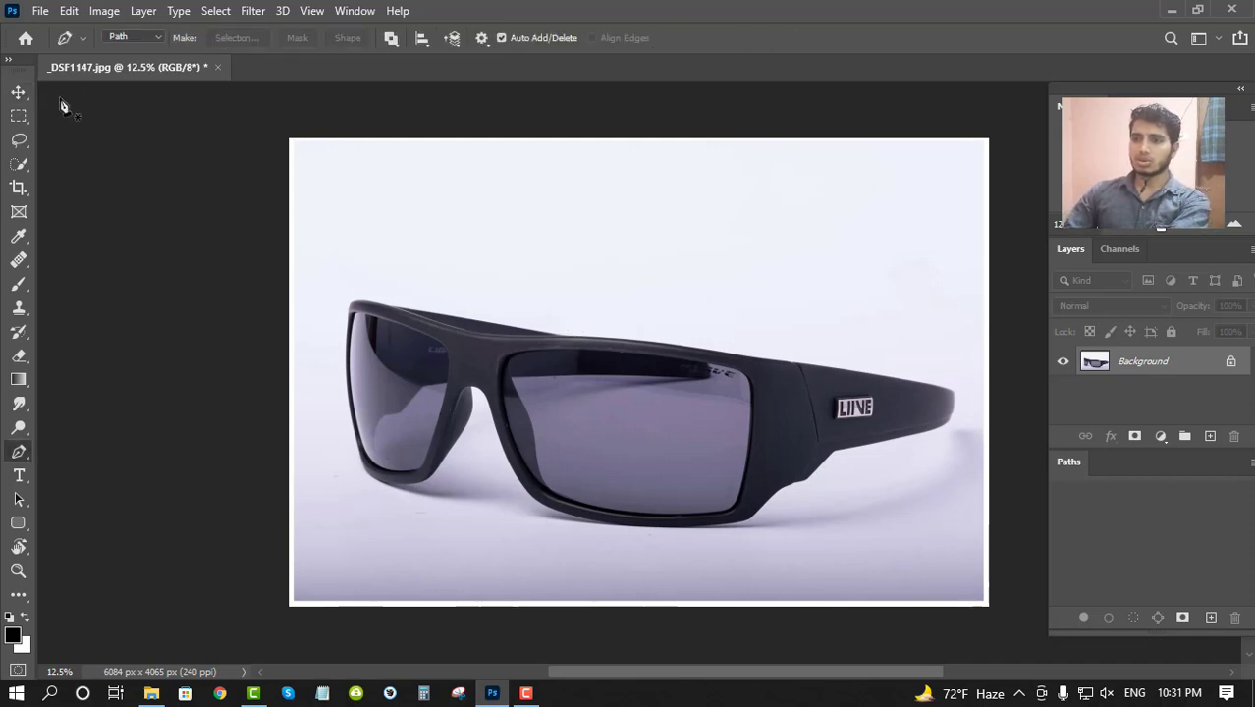
left_click(18, 91)
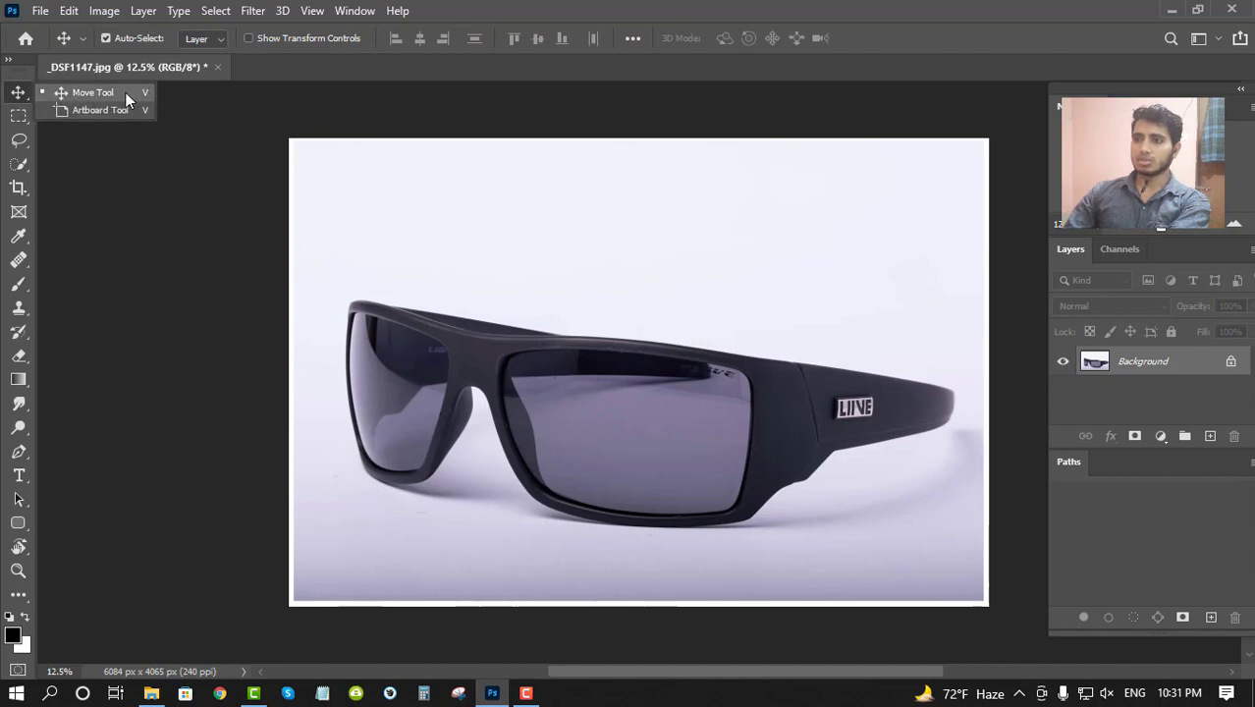
left_click(126, 92)
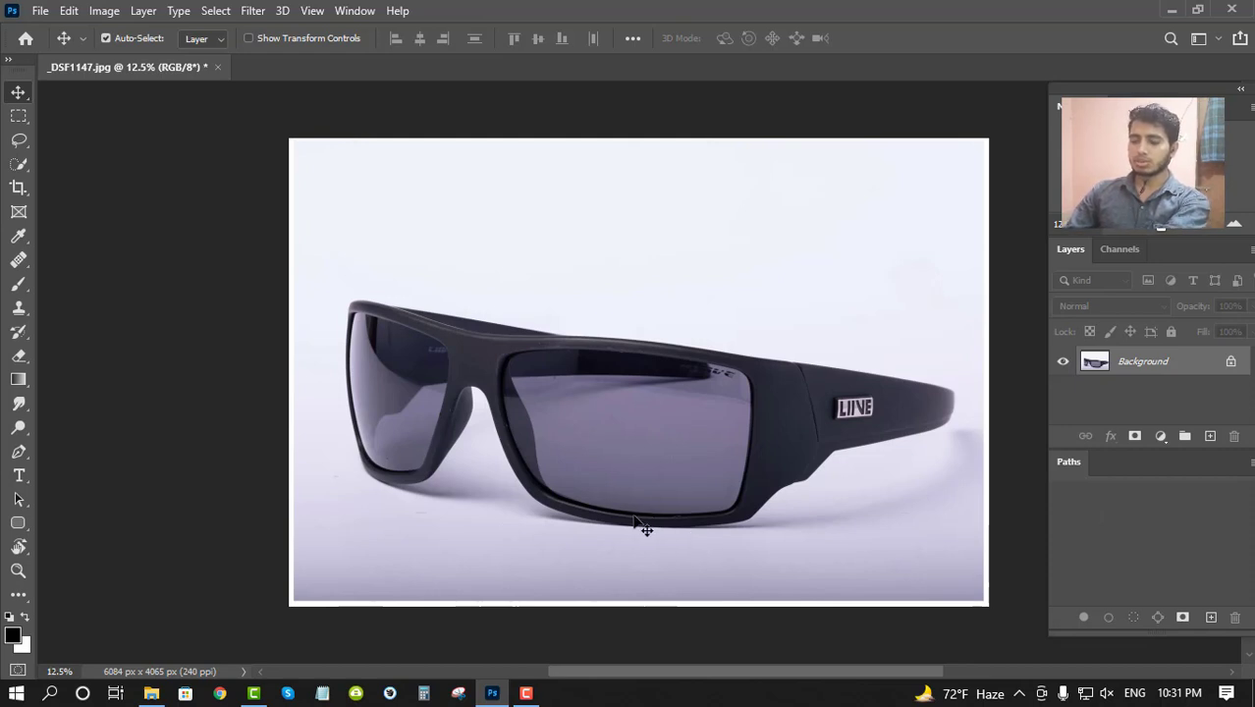
- Activate the standard Pen Tool from the group of pen tools, ready for drawing a path
key("p")
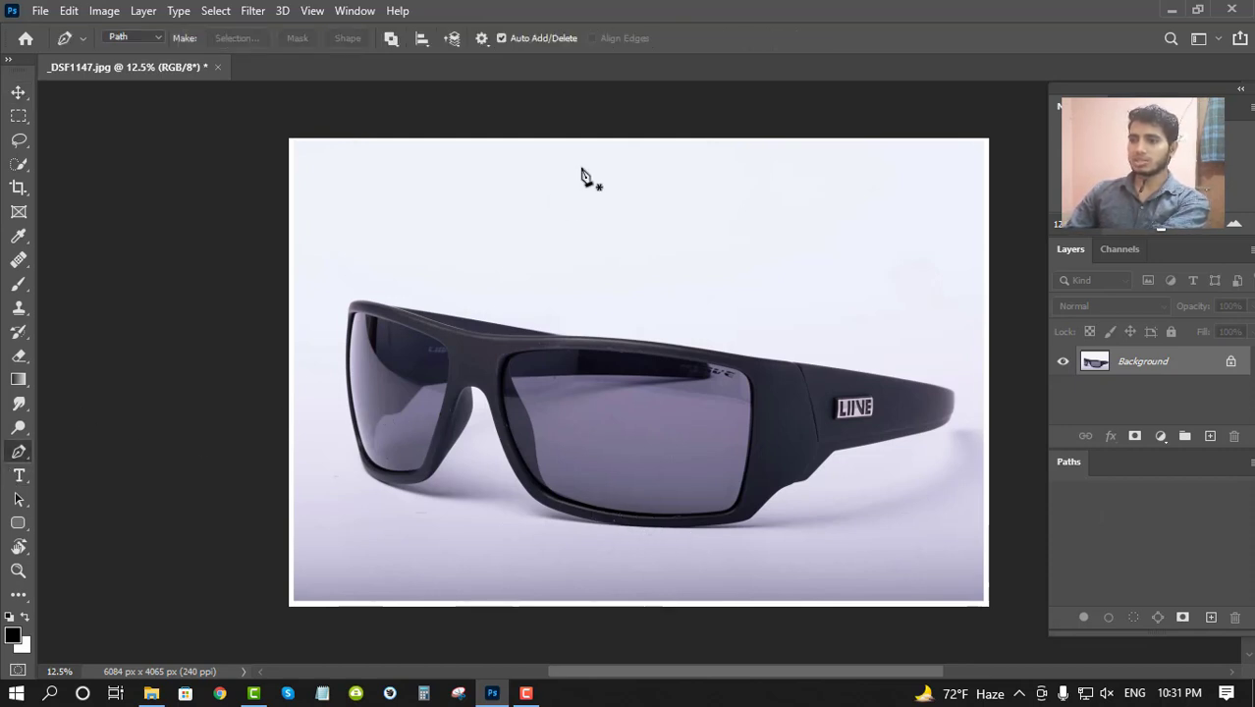
right_click(19, 452)
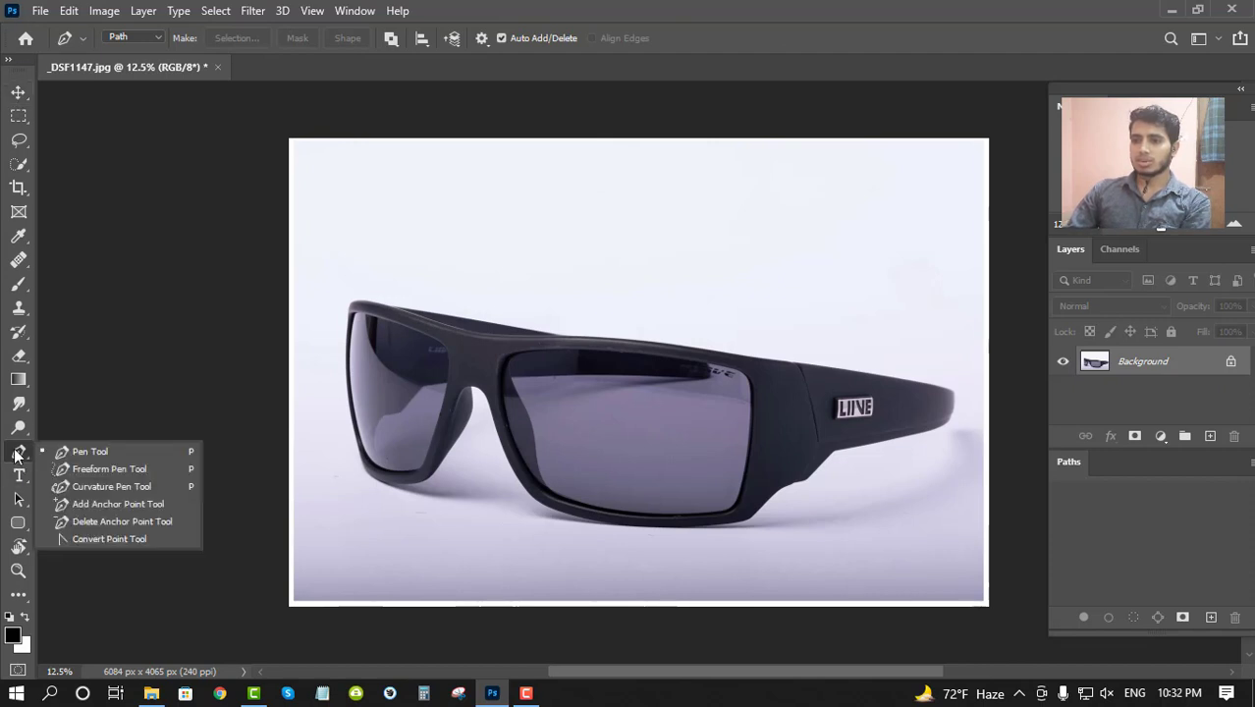
left_click(98, 449)
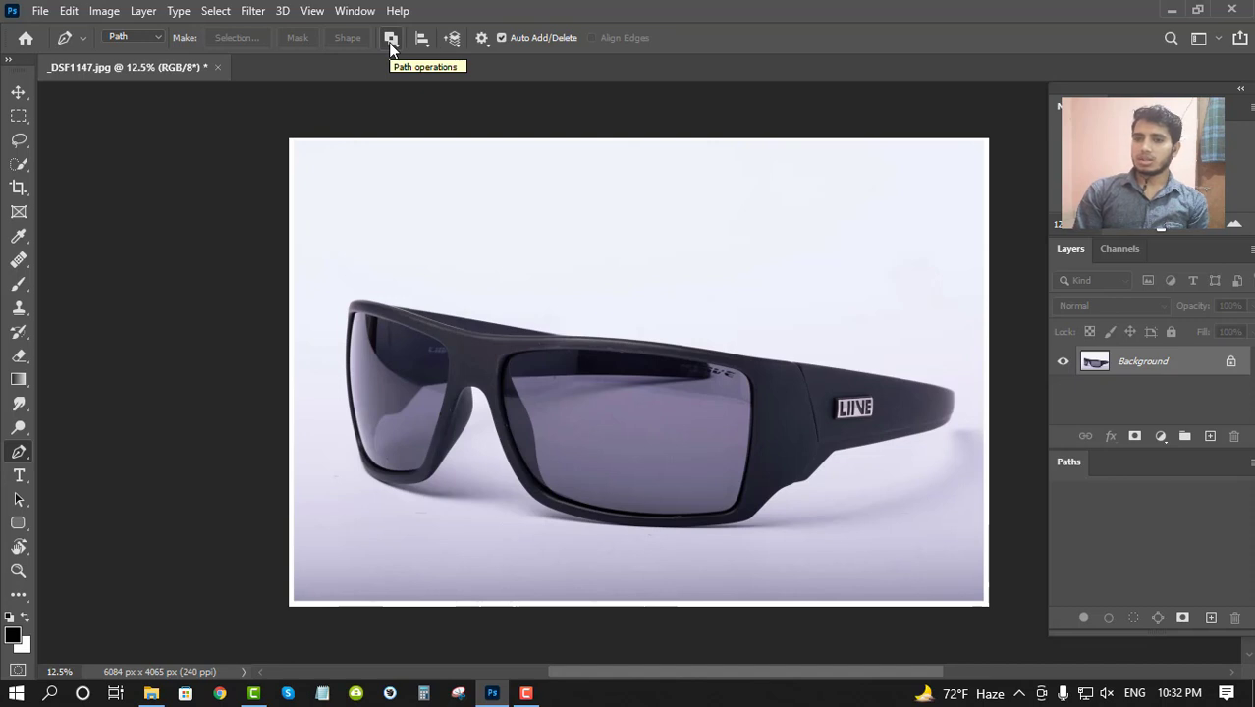
- Check the Pen Tool's path thickness, color and Rubber Band options, and create a new empty path
left_click(482, 39)
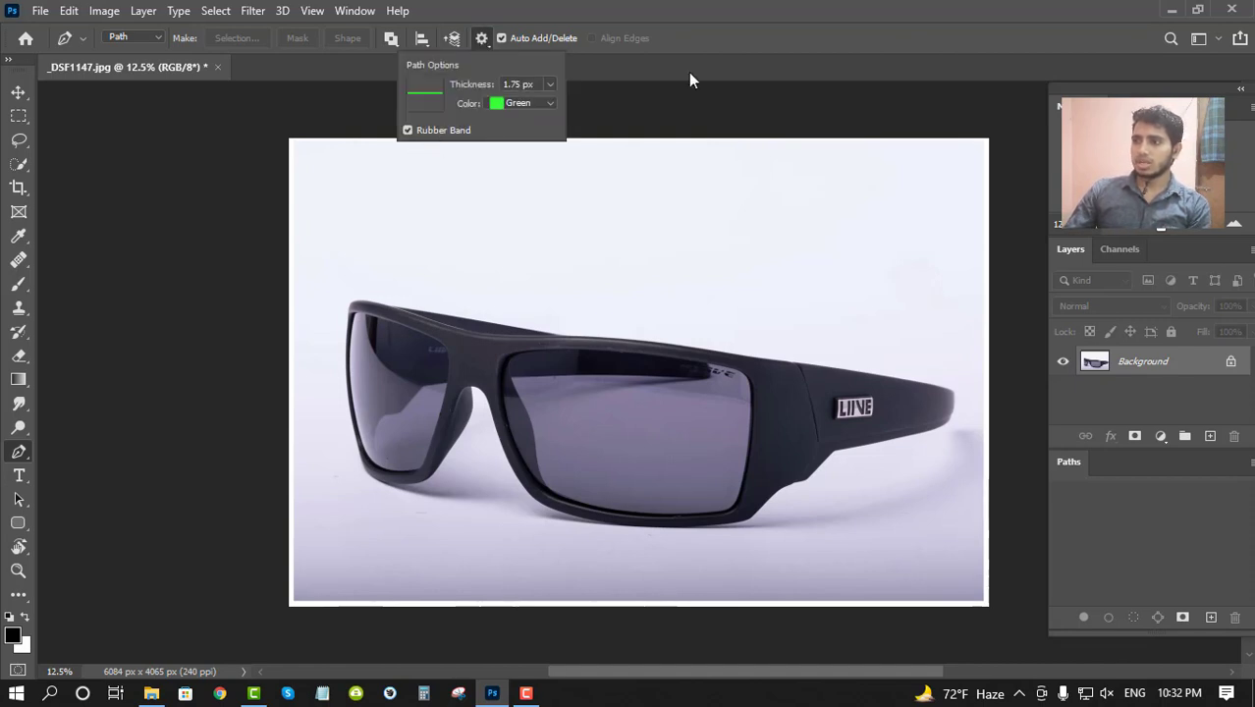
left_click(728, 63)
left_click_drag(815, 345, 588, 213)
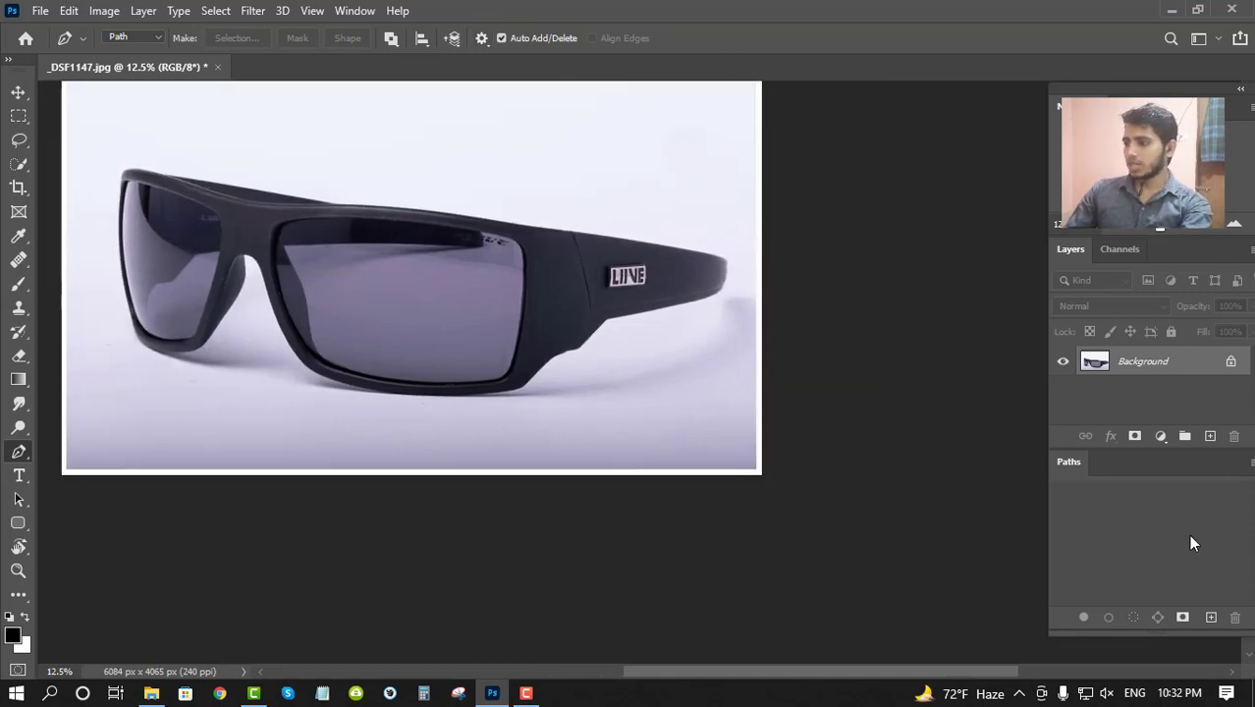
left_click(1211, 619)
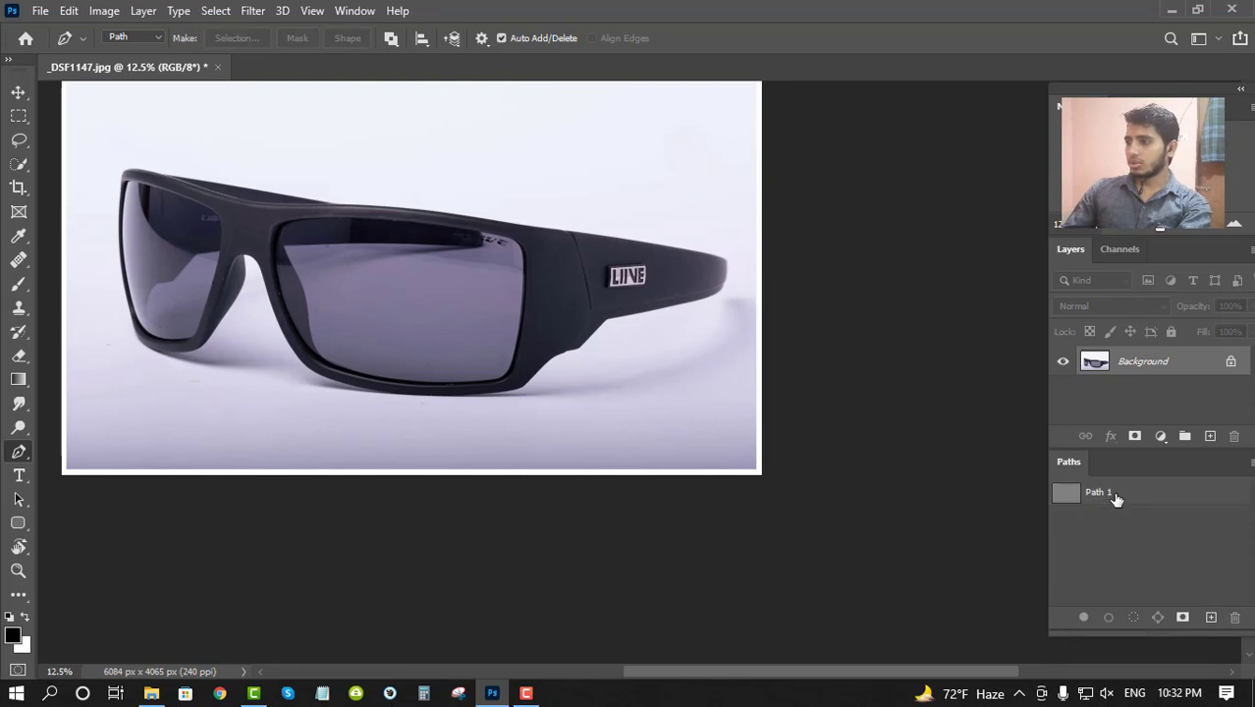
- Inspect the upper edge near the temple's tip at high magnification and return to the whole image
scroll(751, 265, "up", 10)
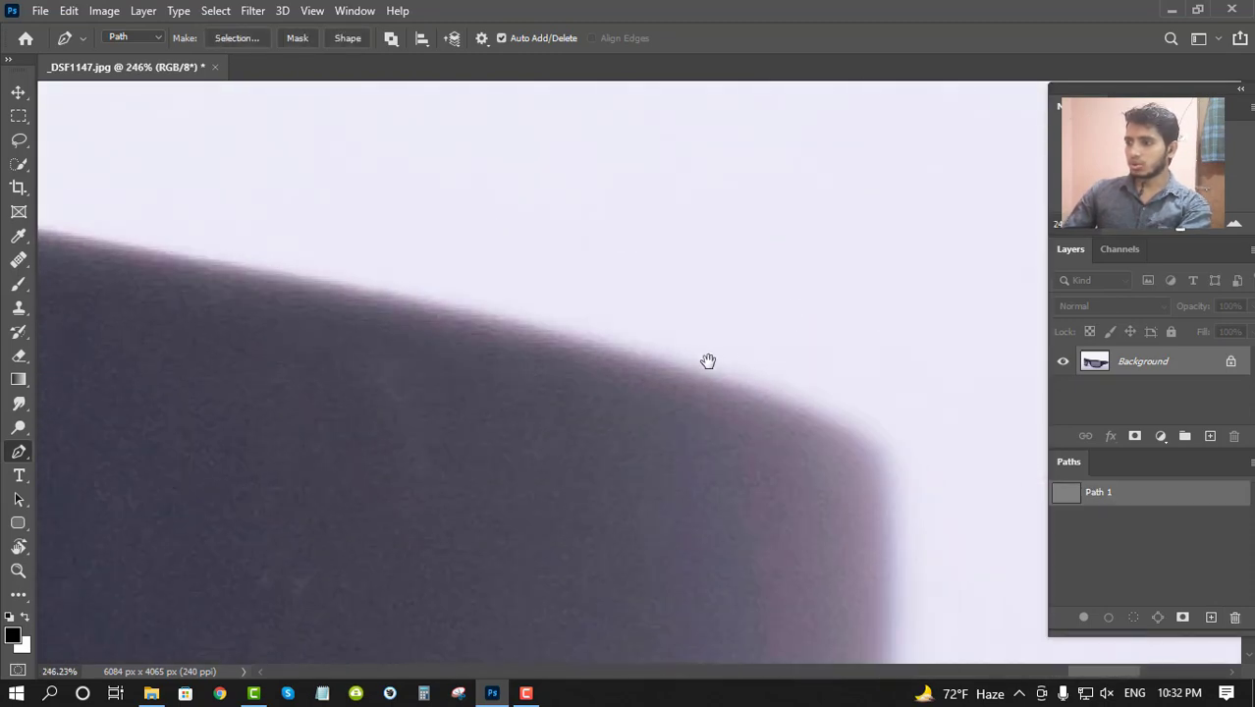
key("ctrl+0")
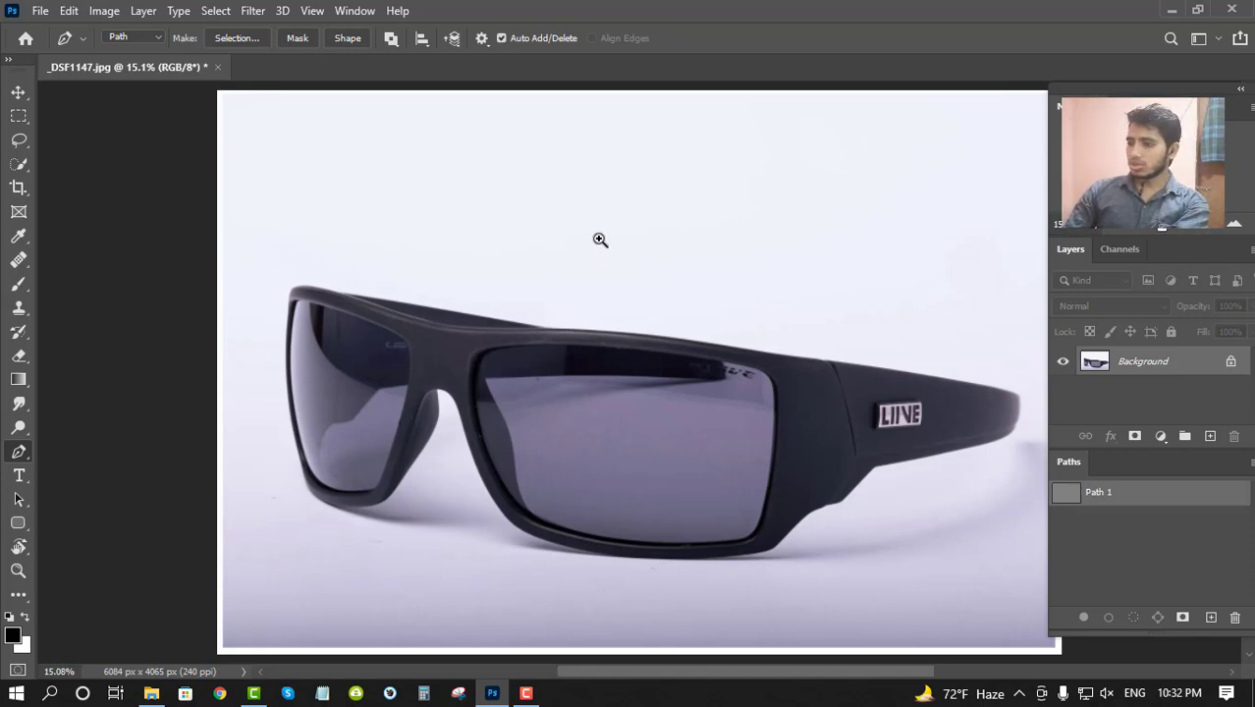
left_click_drag(579, 227, 566, 339)
left_click_drag(826, 392, 753, 325)
key("ctrl+0")
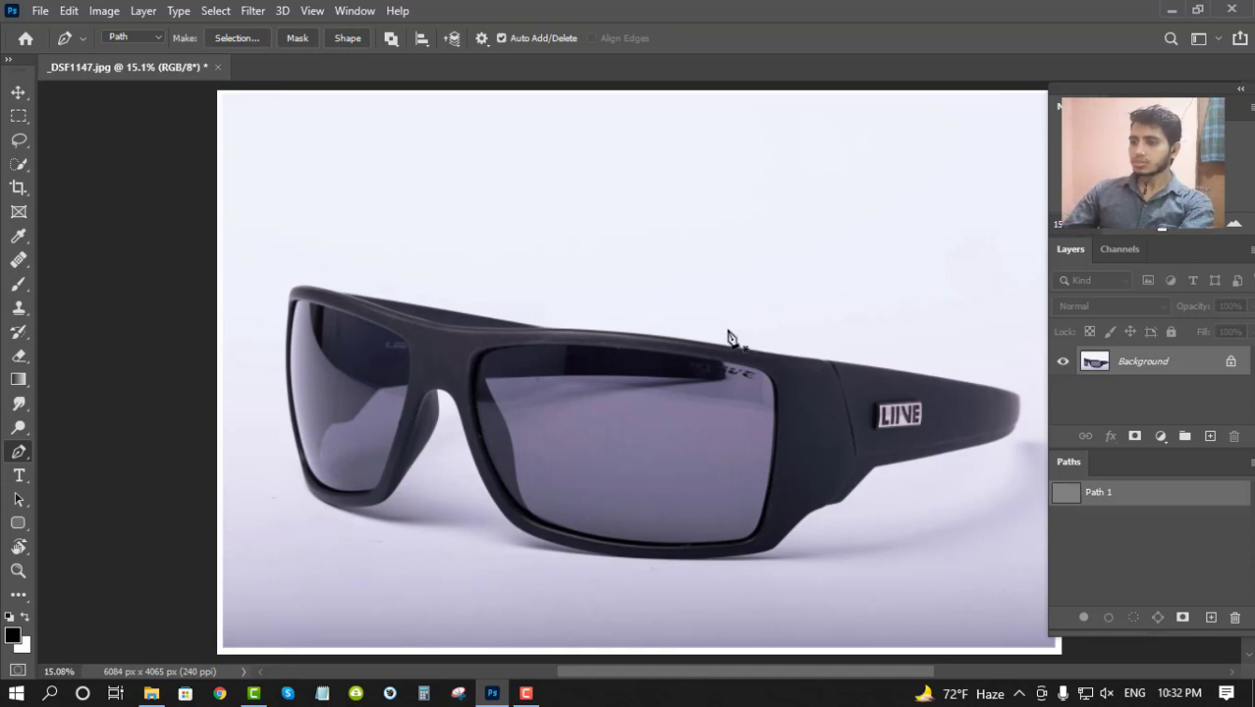
- Examine the frame around the hinge and right lens at 25% magnification, and return to the 12.5% overview
left_click(818, 418, "ctrl")
left_click(819, 418, "ctrl")
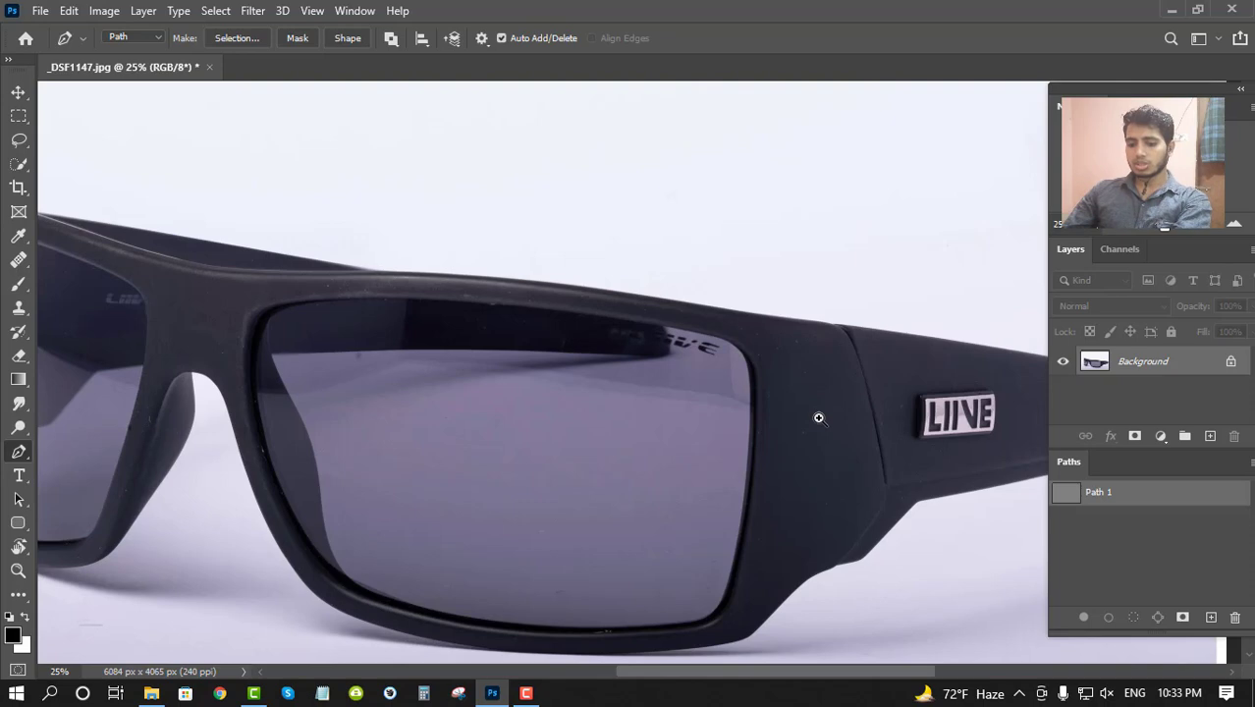
key("alt+space")
left_click(784, 356)
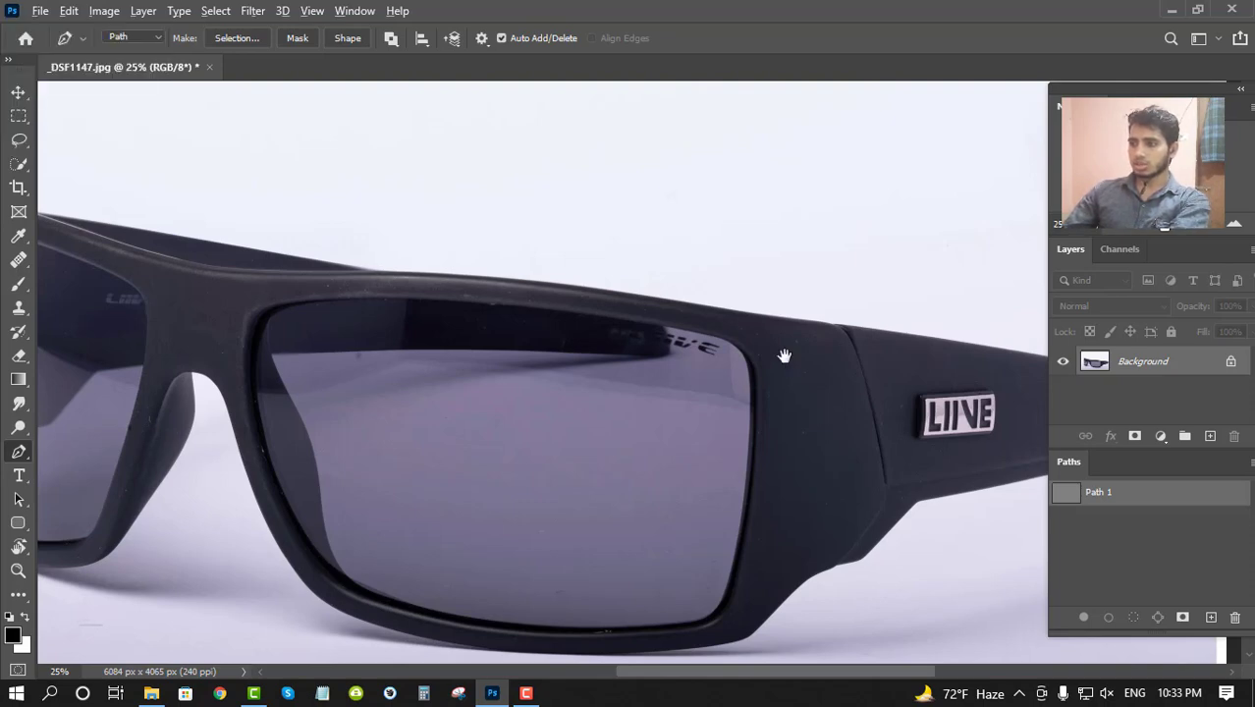
left_click(784, 355, "alt")
left_click(784, 356, "alt")
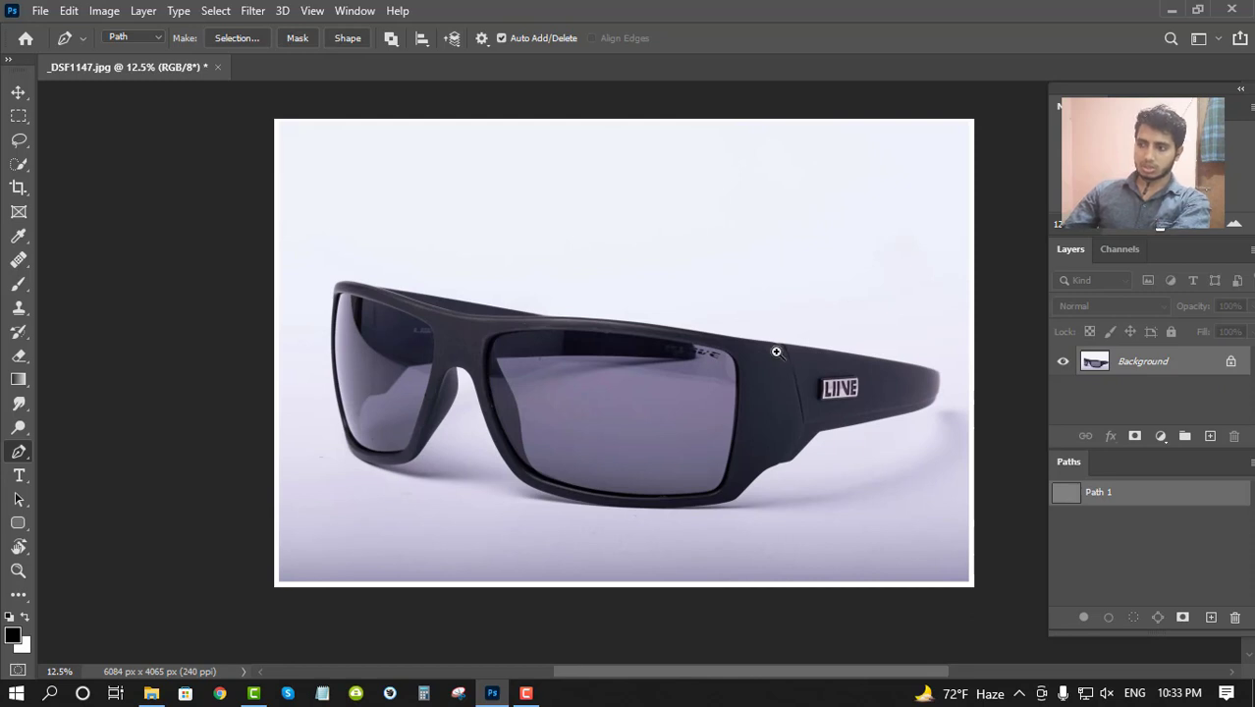
left_click(775, 352)
left_click(772, 355)
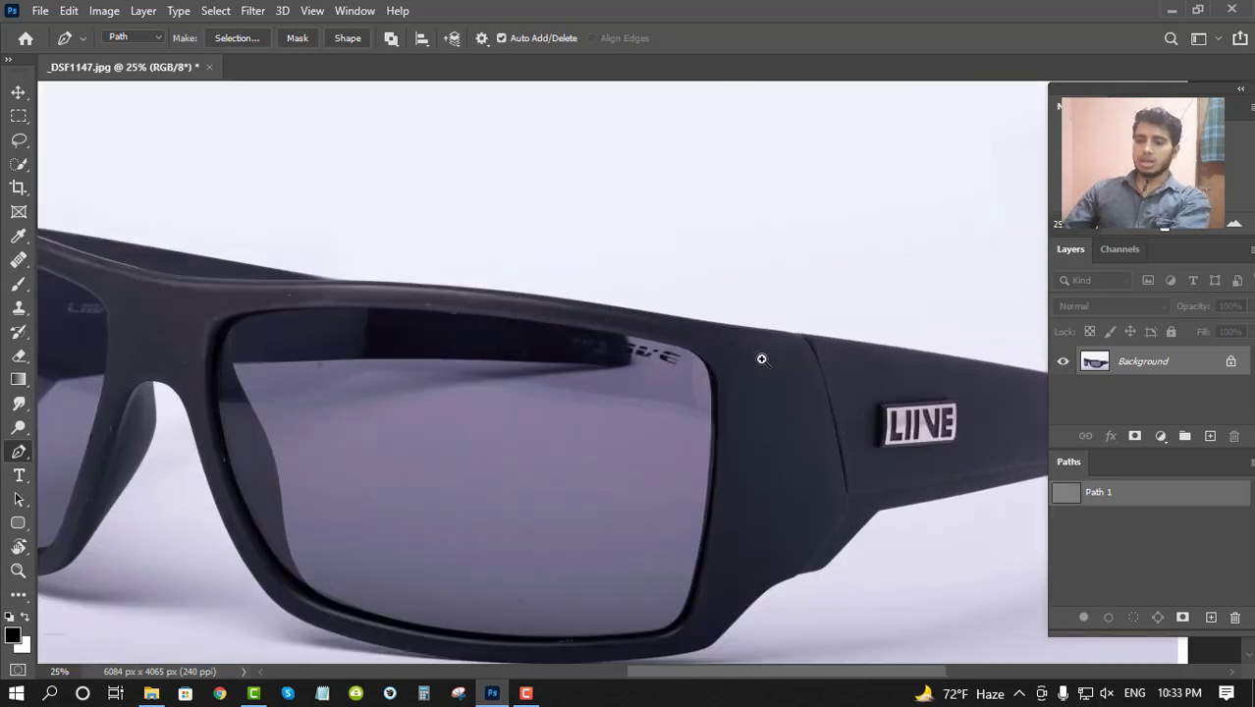
left_click(752, 358, "alt")
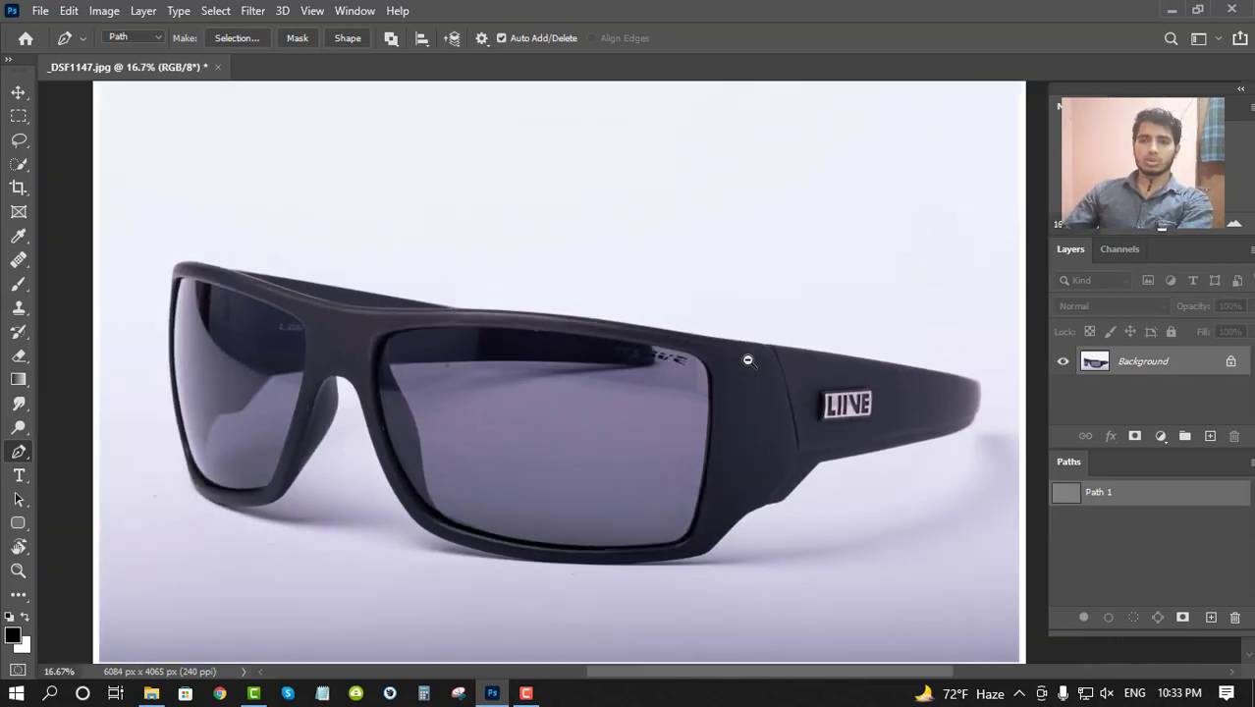
left_click(727, 354, "alt")
- Inspect the frame's top edge above the bridge at high magnification and fit the whole image in view
left_click_drag(727, 326, 685, 293)
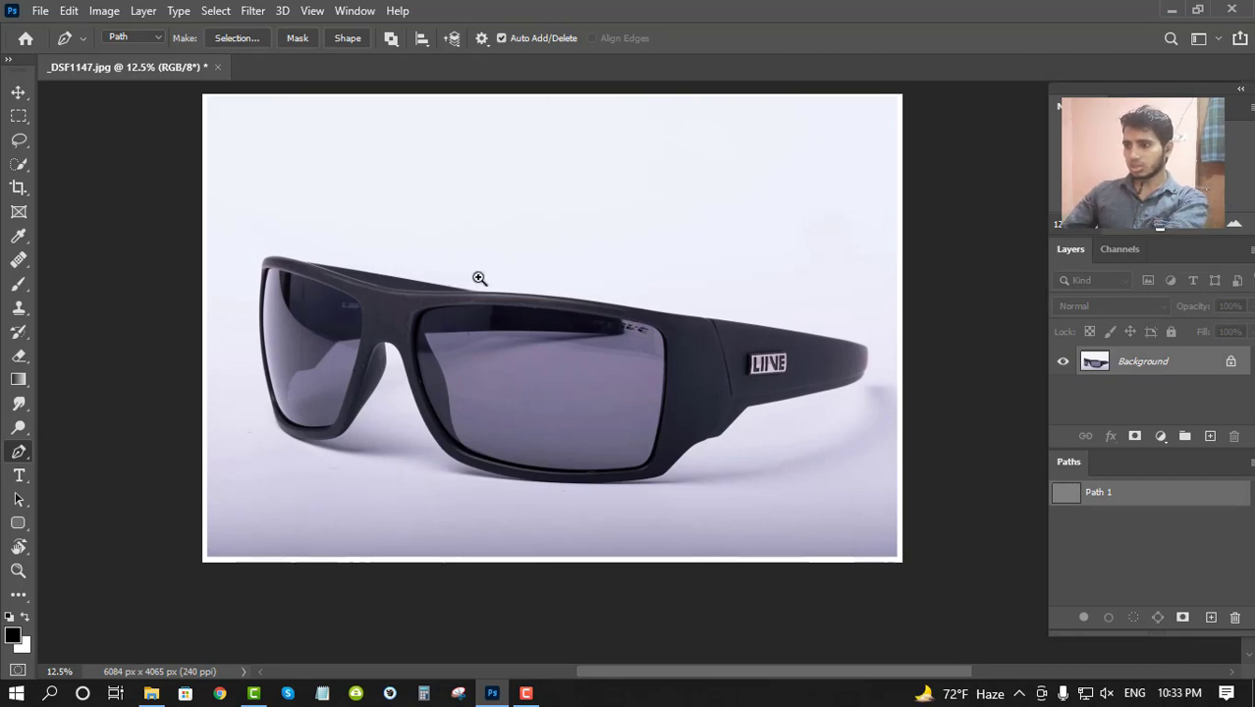
left_click_drag(447, 264, 482, 364)
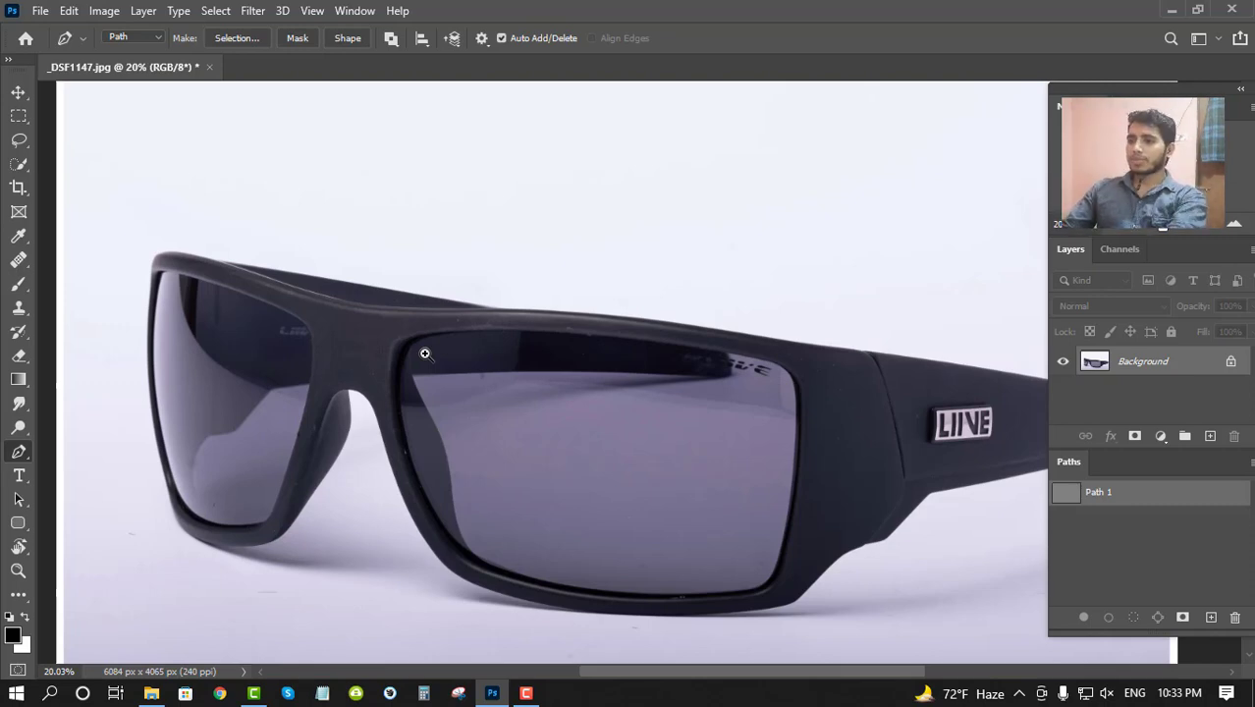
left_click_drag(522, 300, 703, 453)
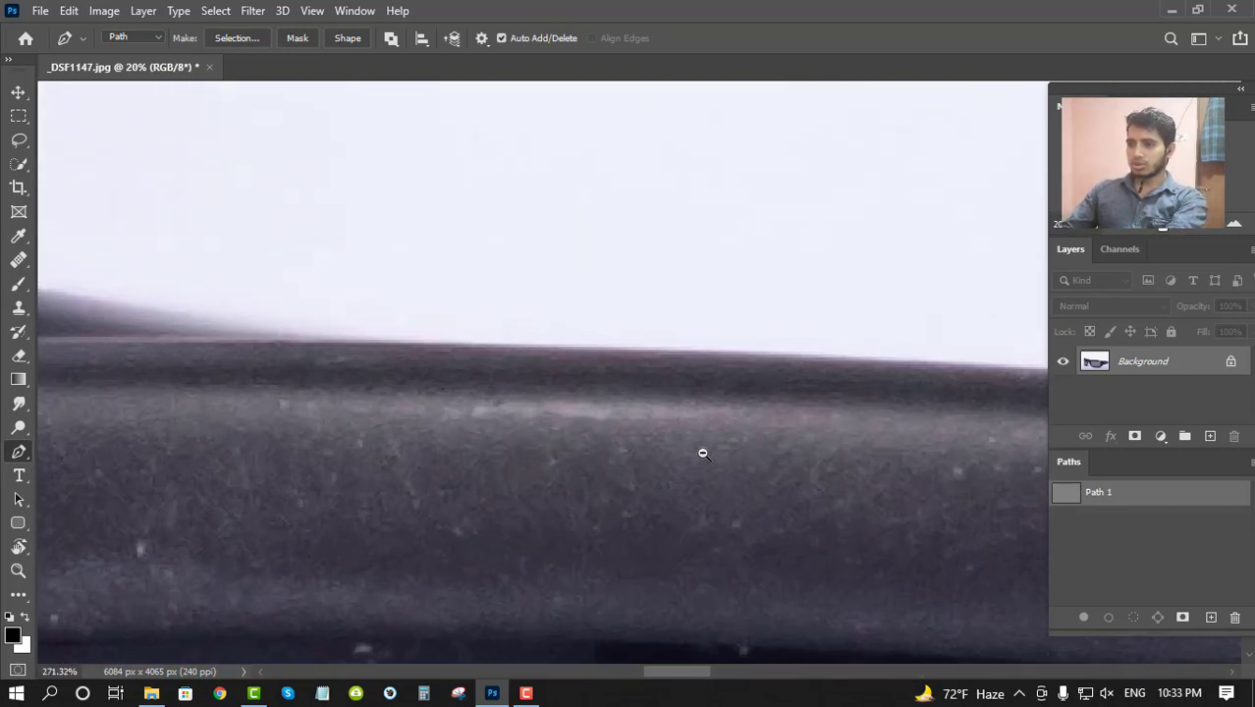
scroll(467, 345, "down", 2)
key("ctrl+0")
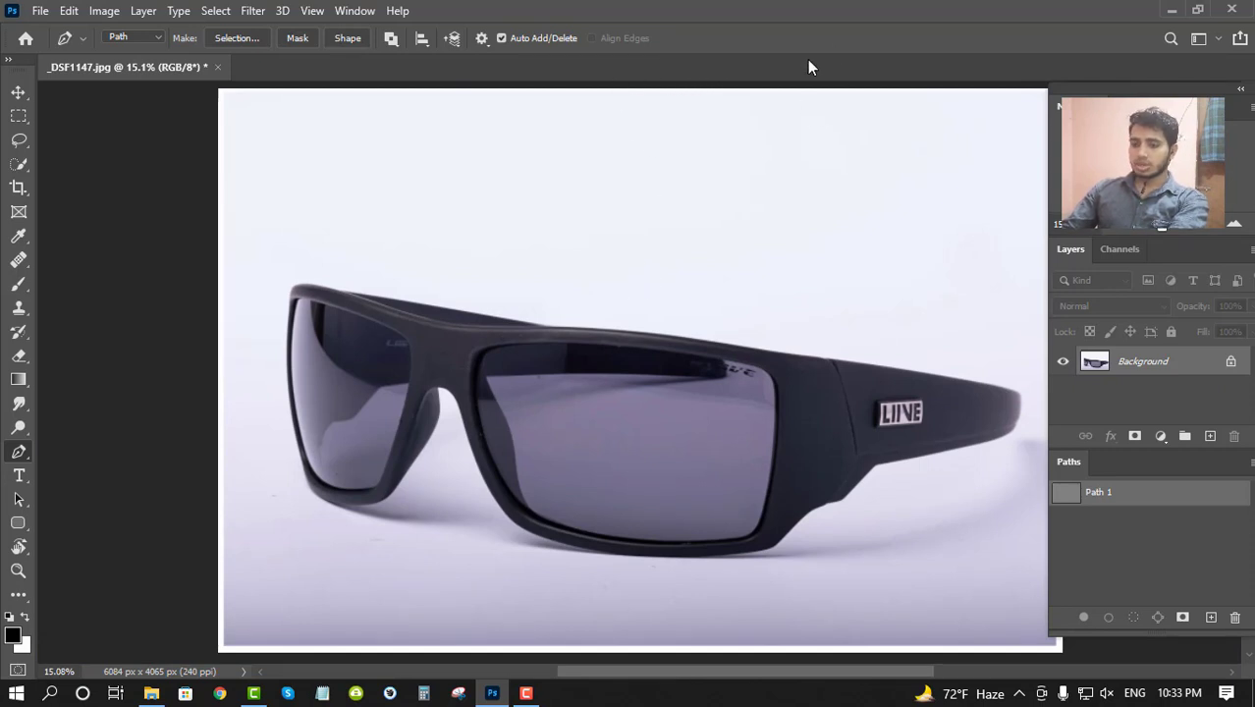
- Display the rulers along the edges of the sunglasses image
key("ctrl+r")
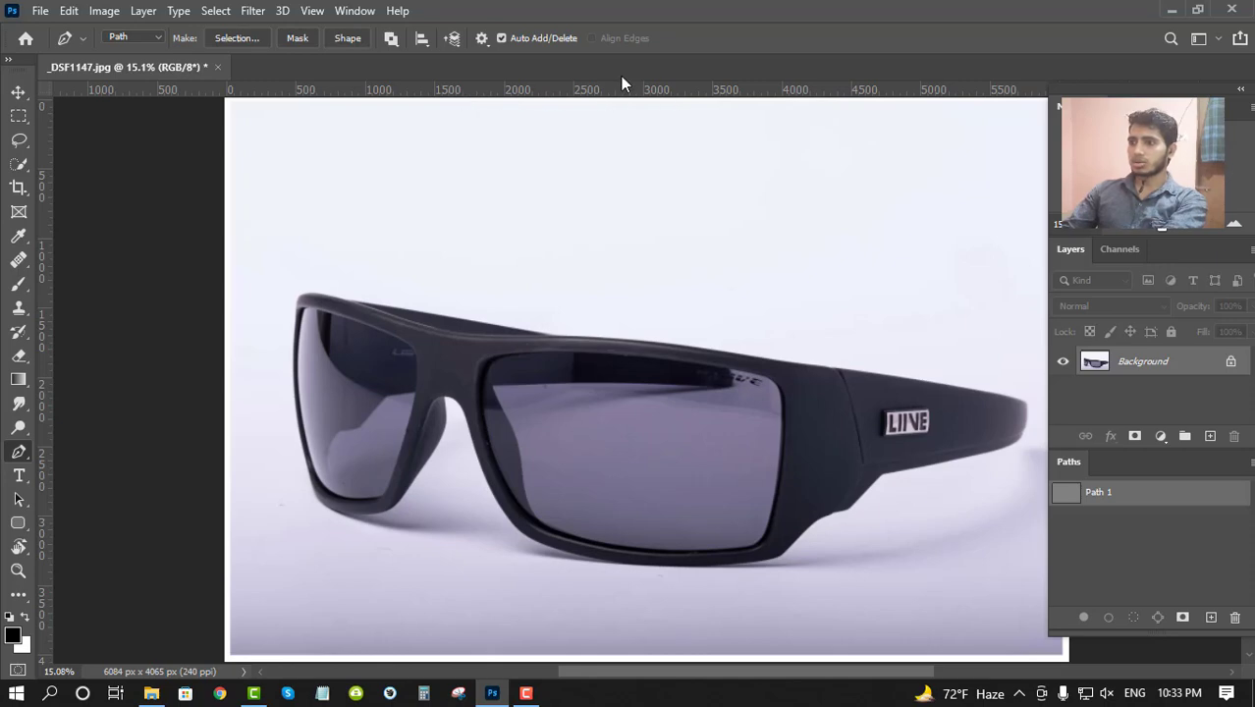
left_click_drag(605, 90, 639, 19)
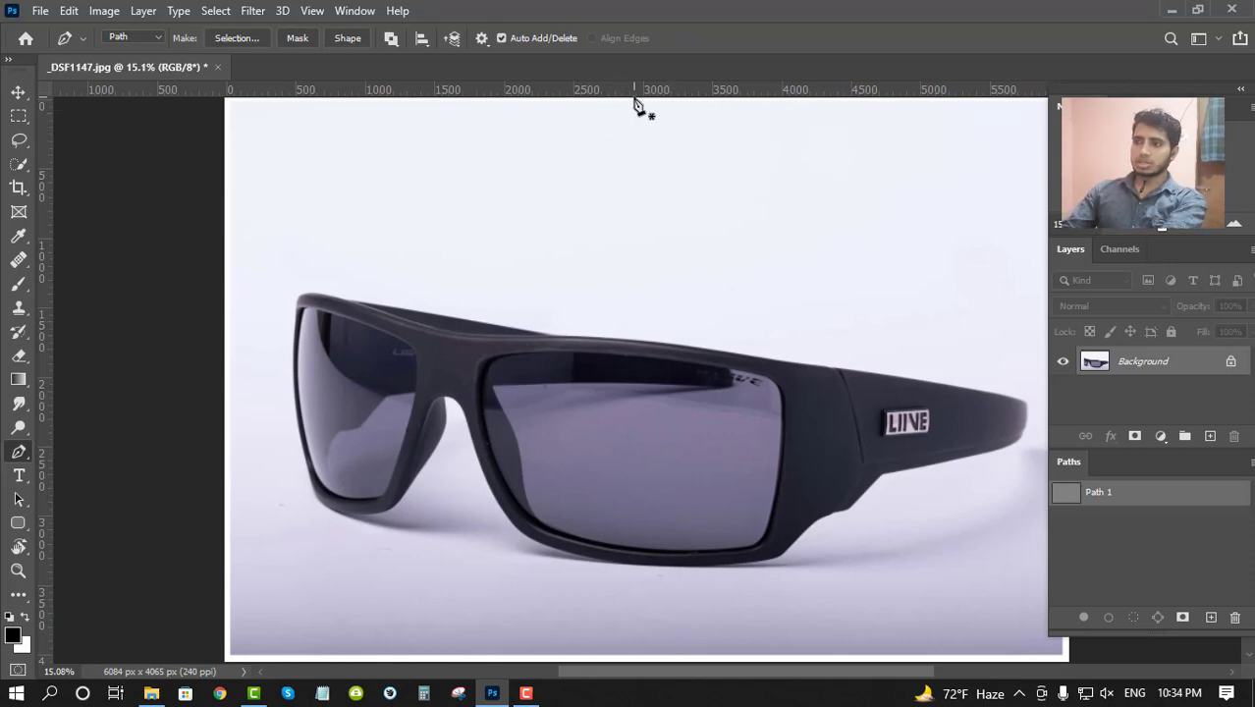
key("ctrl+r")
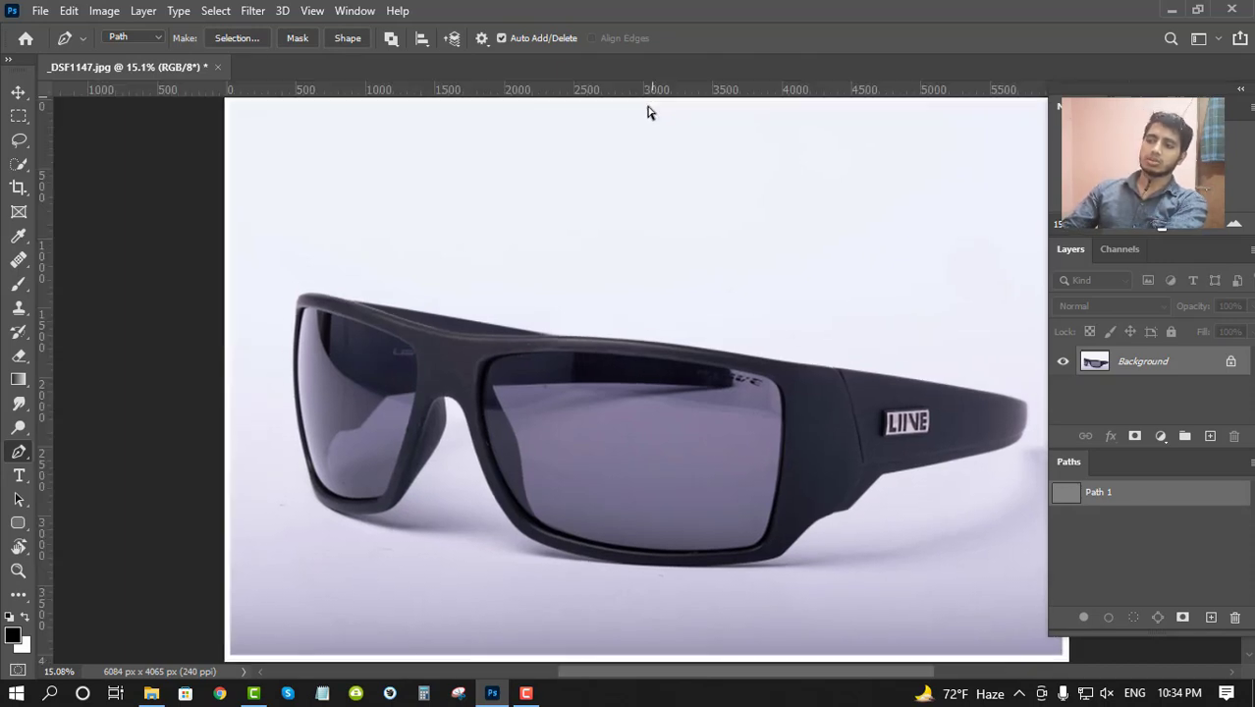
key("ctrl+r")
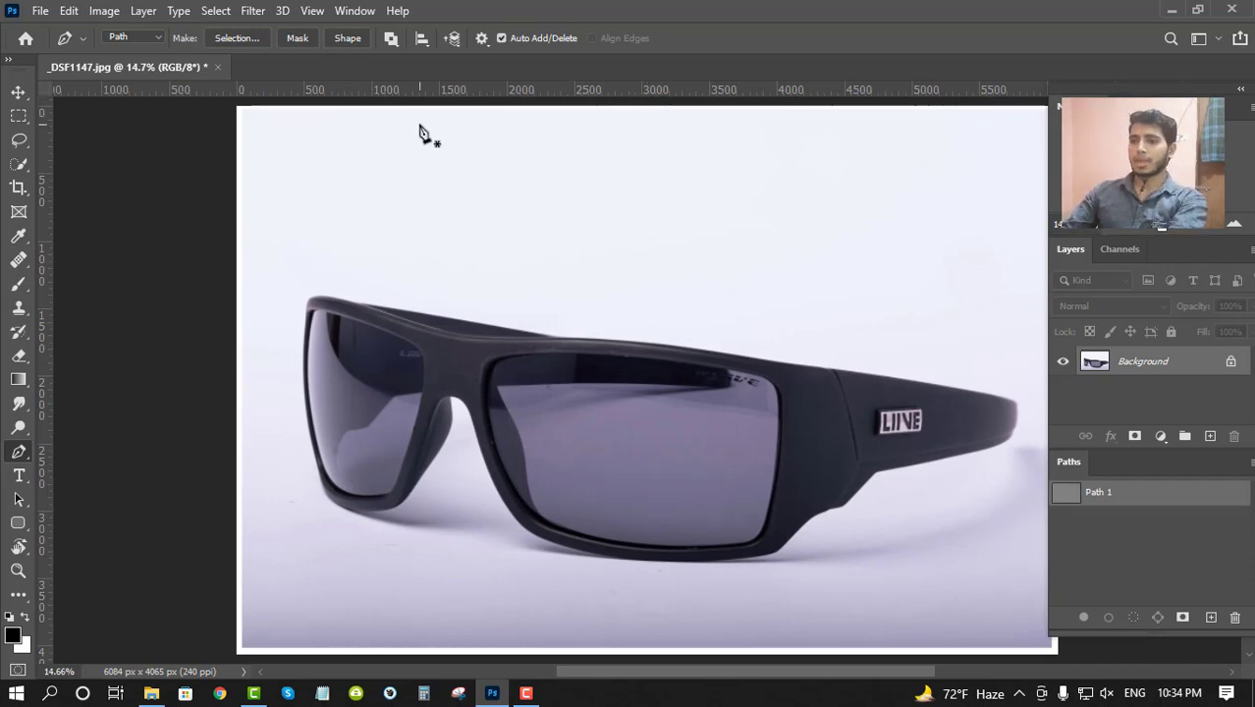
- Switch the document status readout to Document Sizes, to Document Profile, and back to Document Sizes
left_click(243, 672)
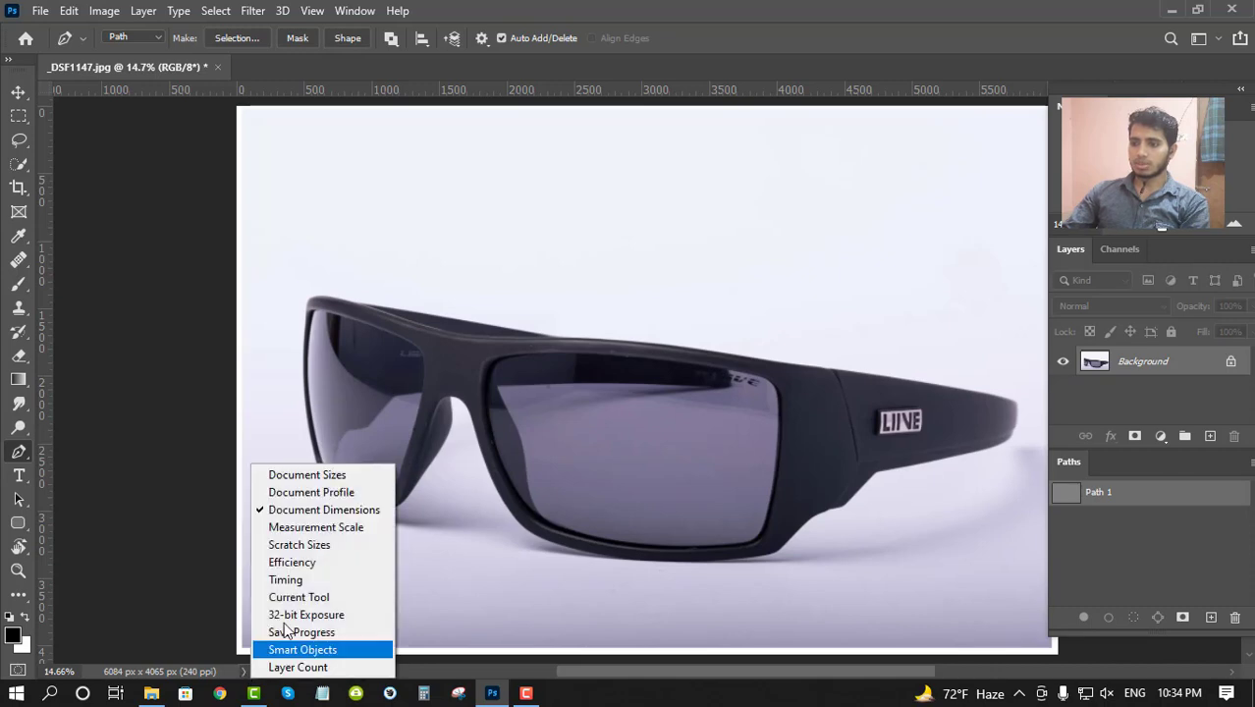
left_click(328, 475)
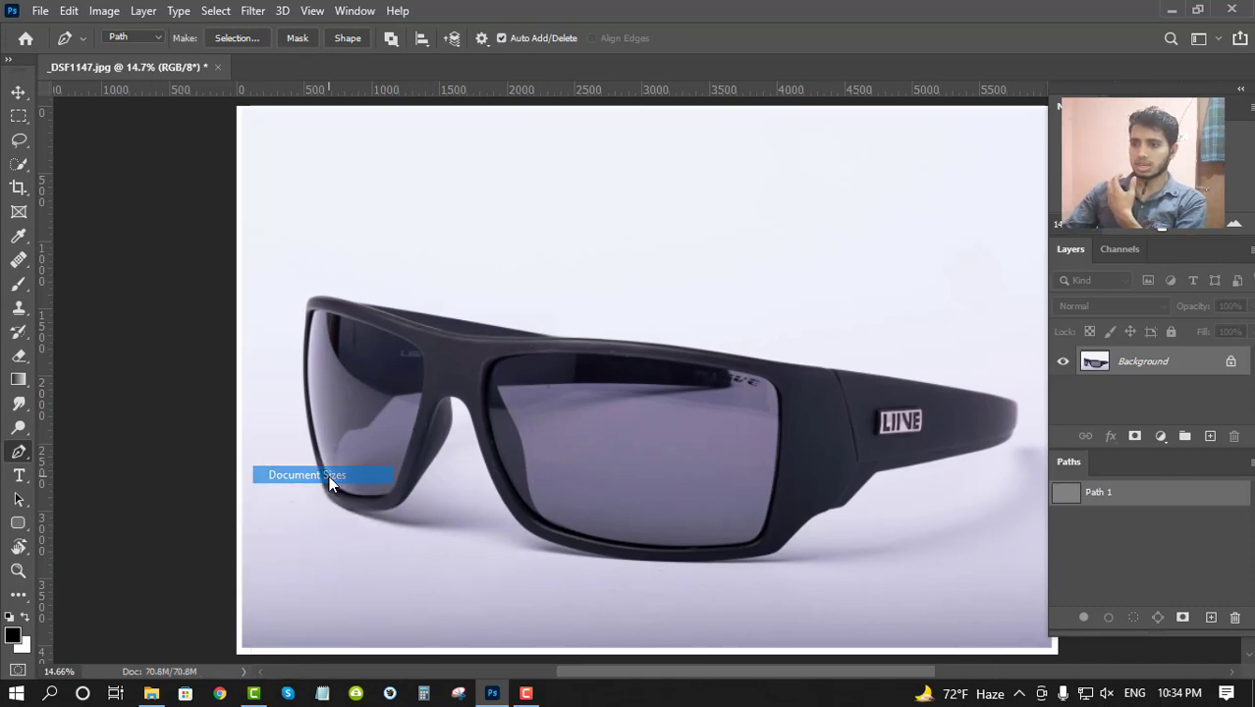
left_click(244, 673)
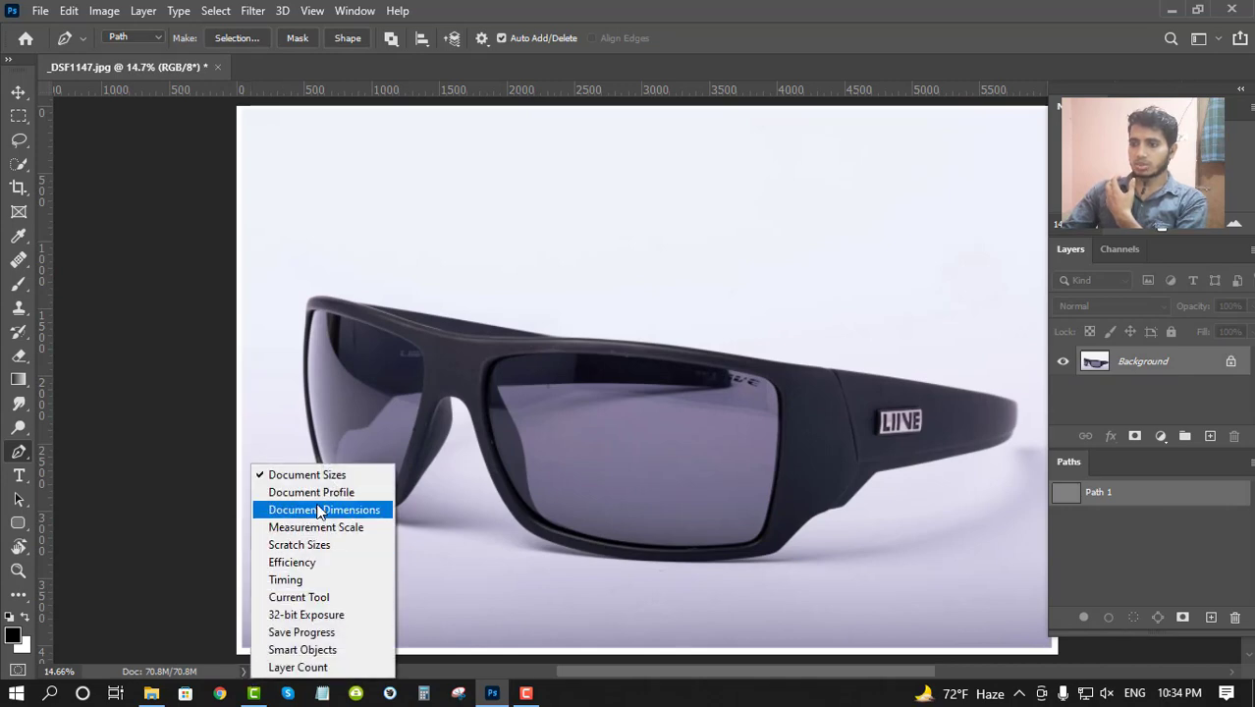
left_click(316, 491)
left_click(244, 672)
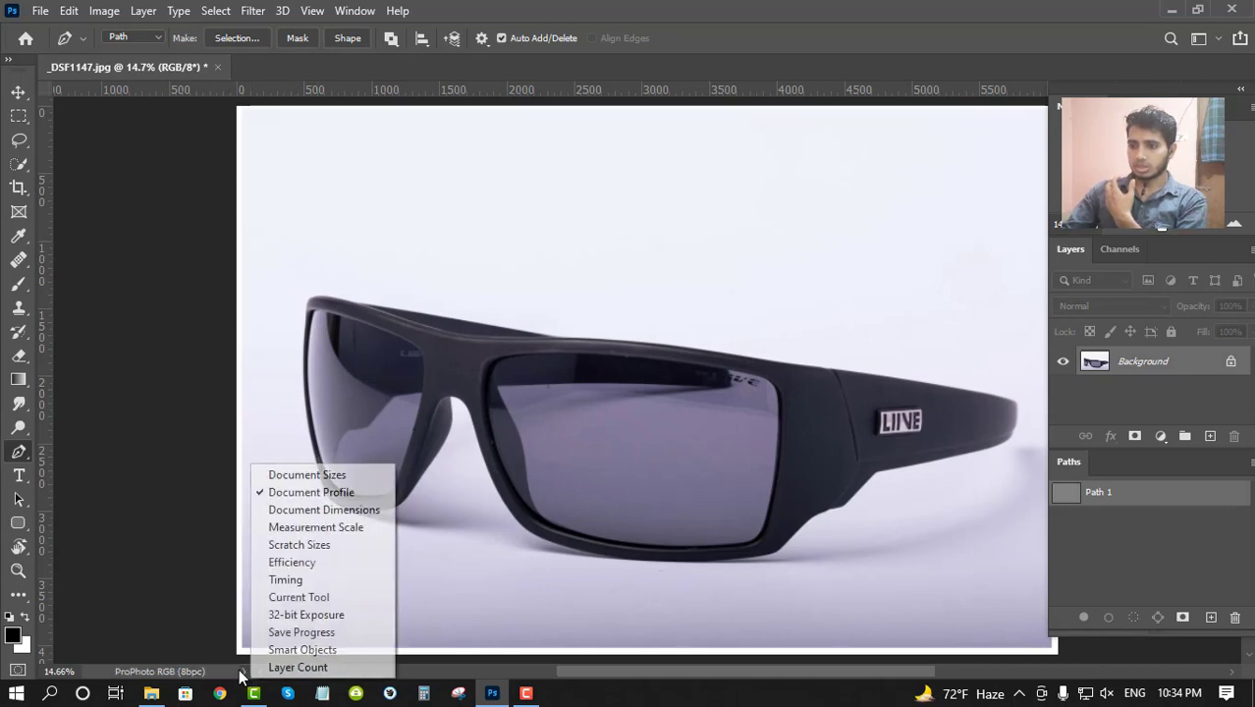
left_click(305, 478)
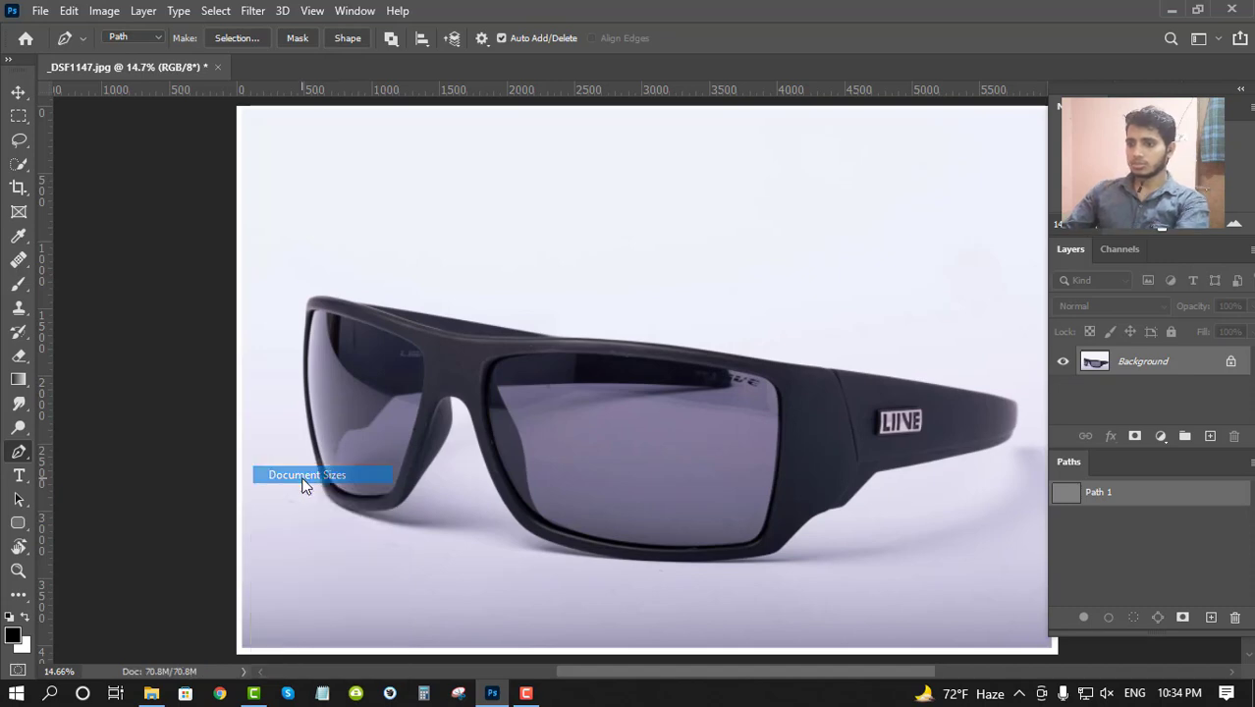
- Check the ruler's unit options and set the document status readout to Document Dimensions
right_click(580, 90)
left_click(610, 94)
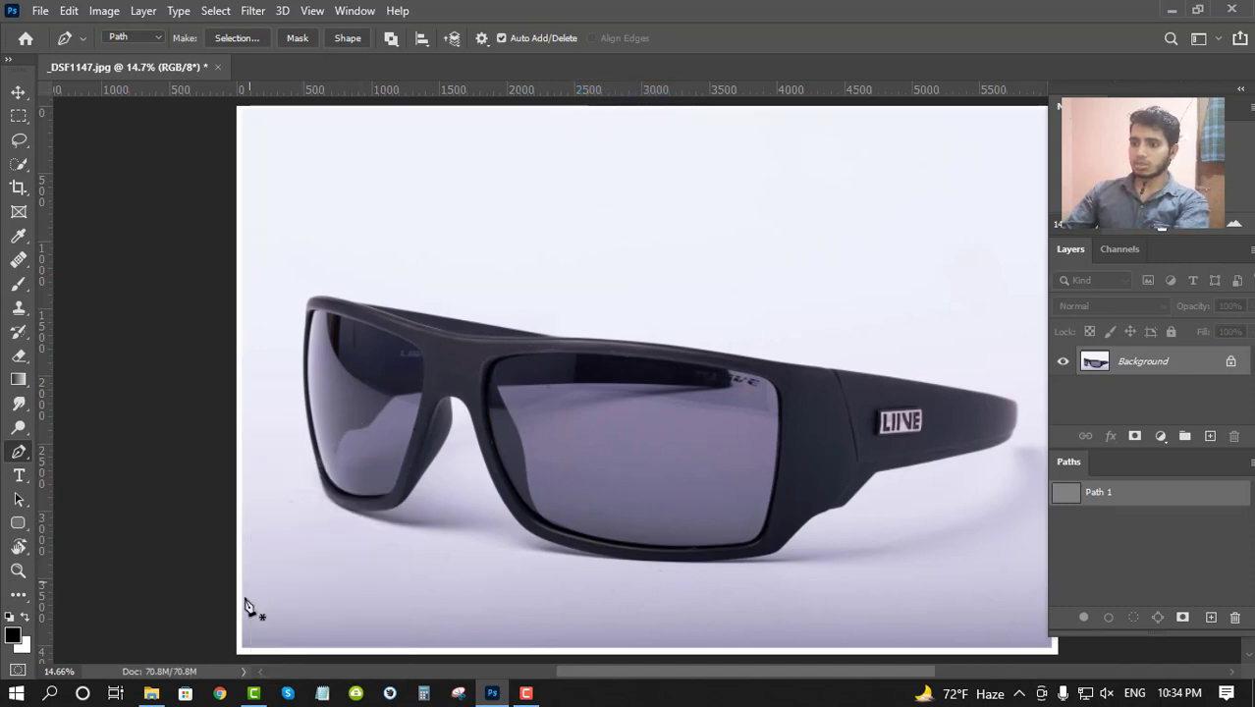
left_click(244, 672)
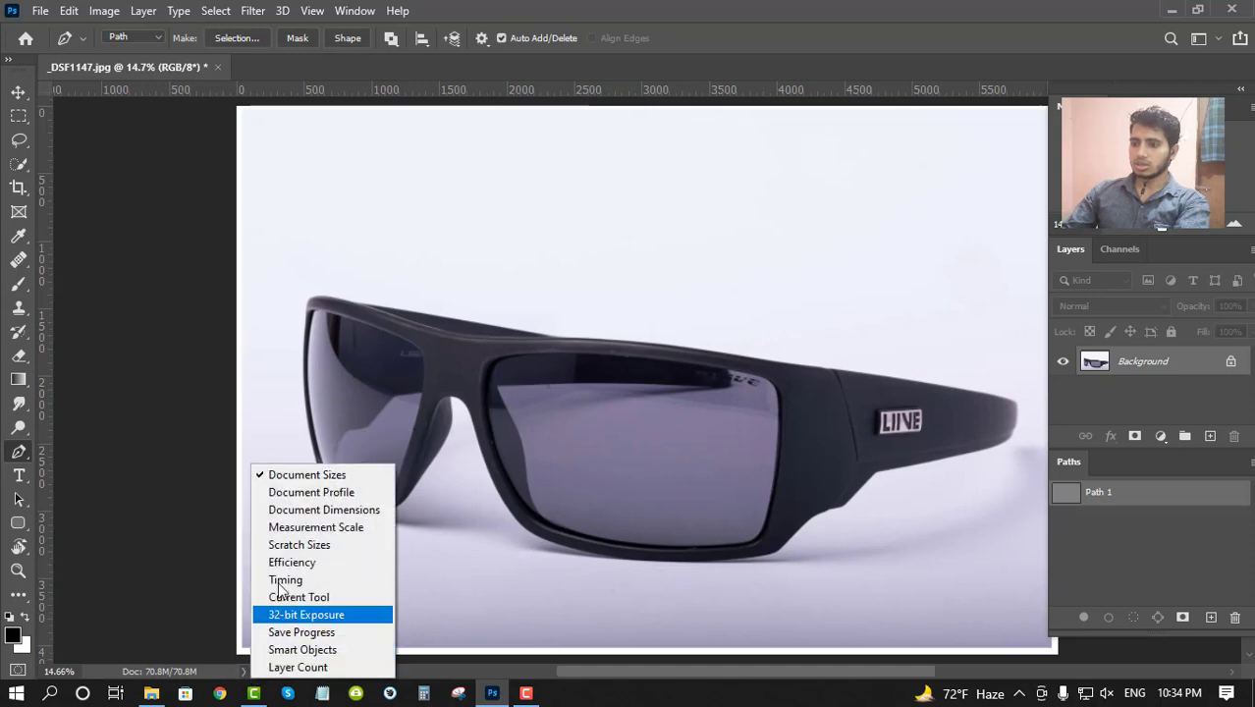
left_click(323, 476)
left_click(241, 671)
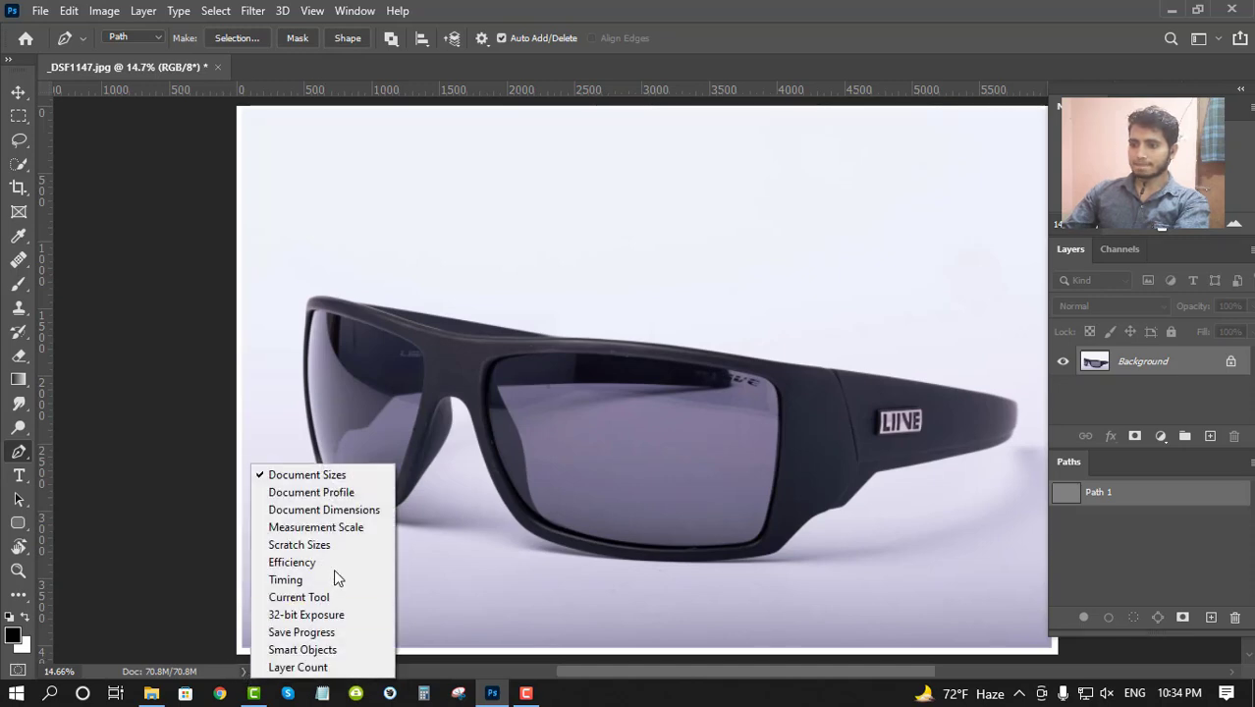
left_click(352, 510)
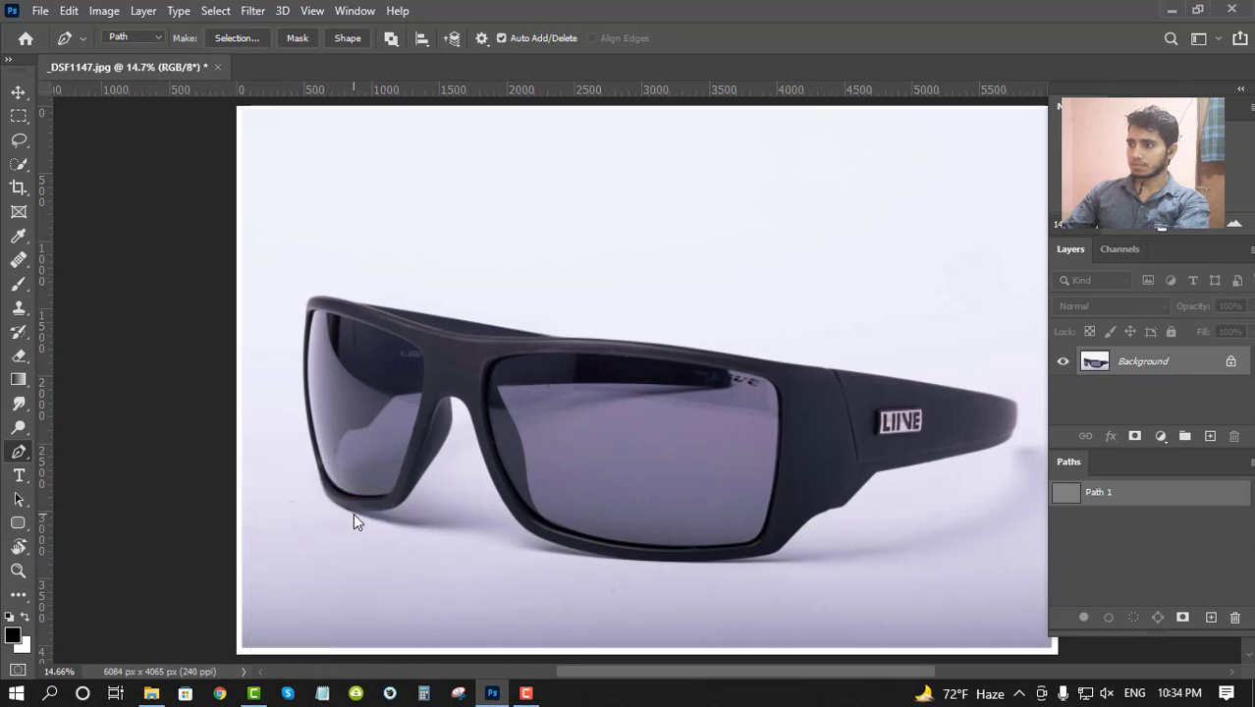
left_click_drag(354, 474, 354, 448)
scroll(296, 569, "up", 3)
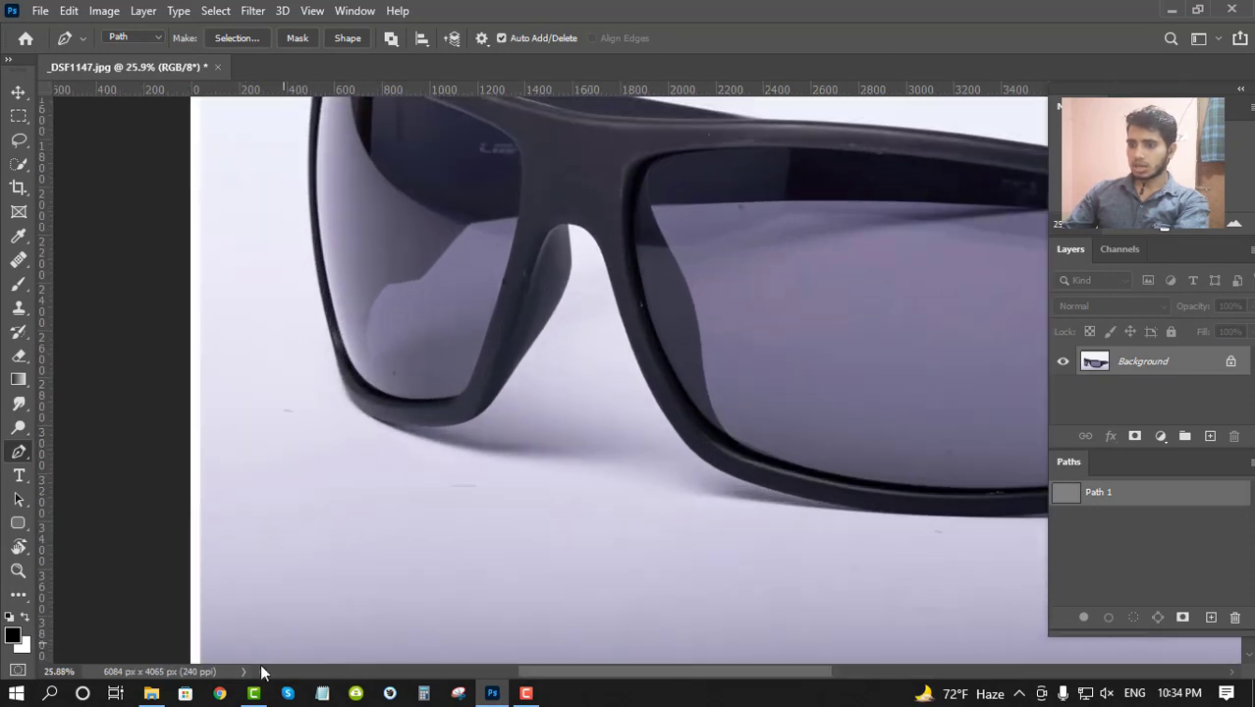
left_click_drag(507, 407, 427, 514)
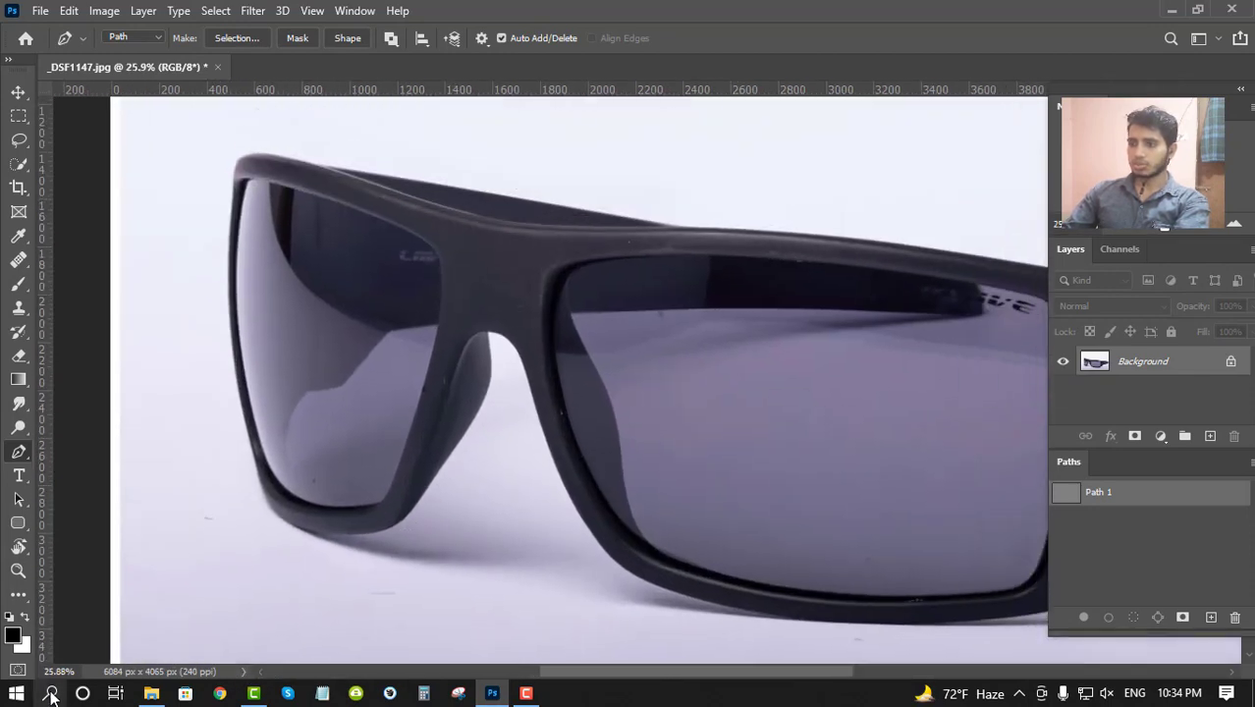
scroll(659, 352, "down", 3)
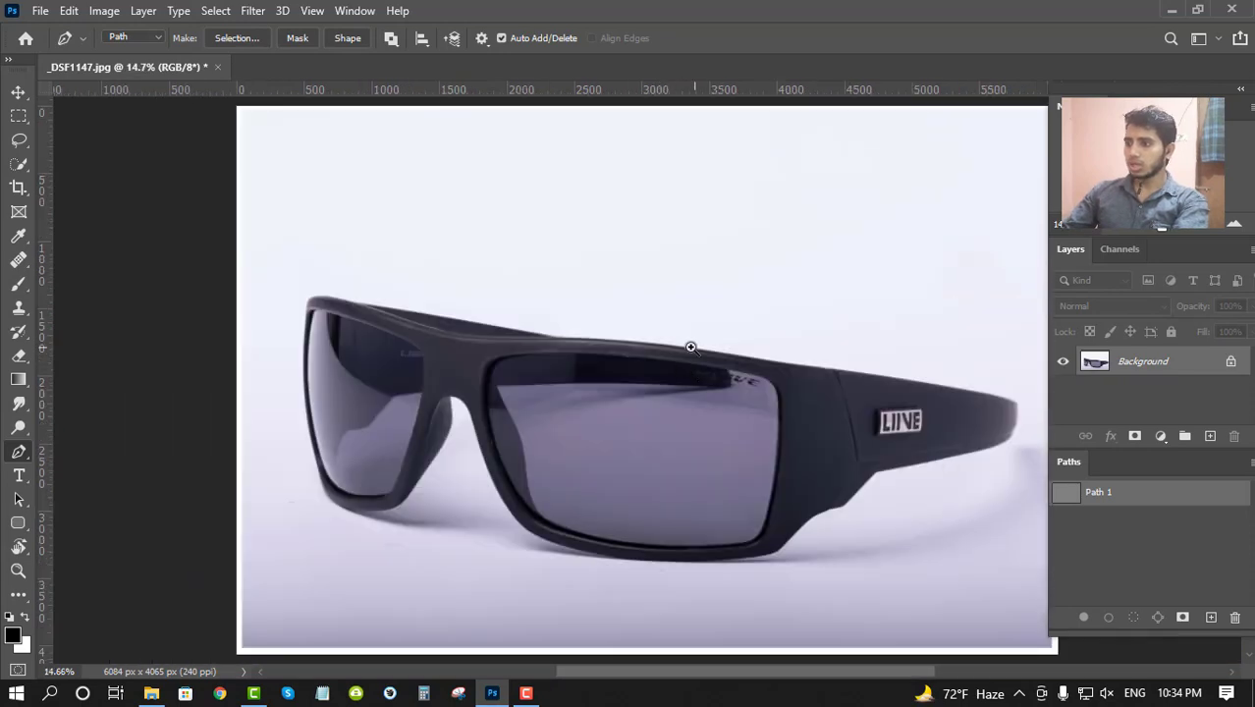
- Trace a closed four-point path around one pixel on the temple's top edge, near the 5200 px ruler mark
scroll(939, 394, "up", 10)
scroll(737, 312, "up", 10)
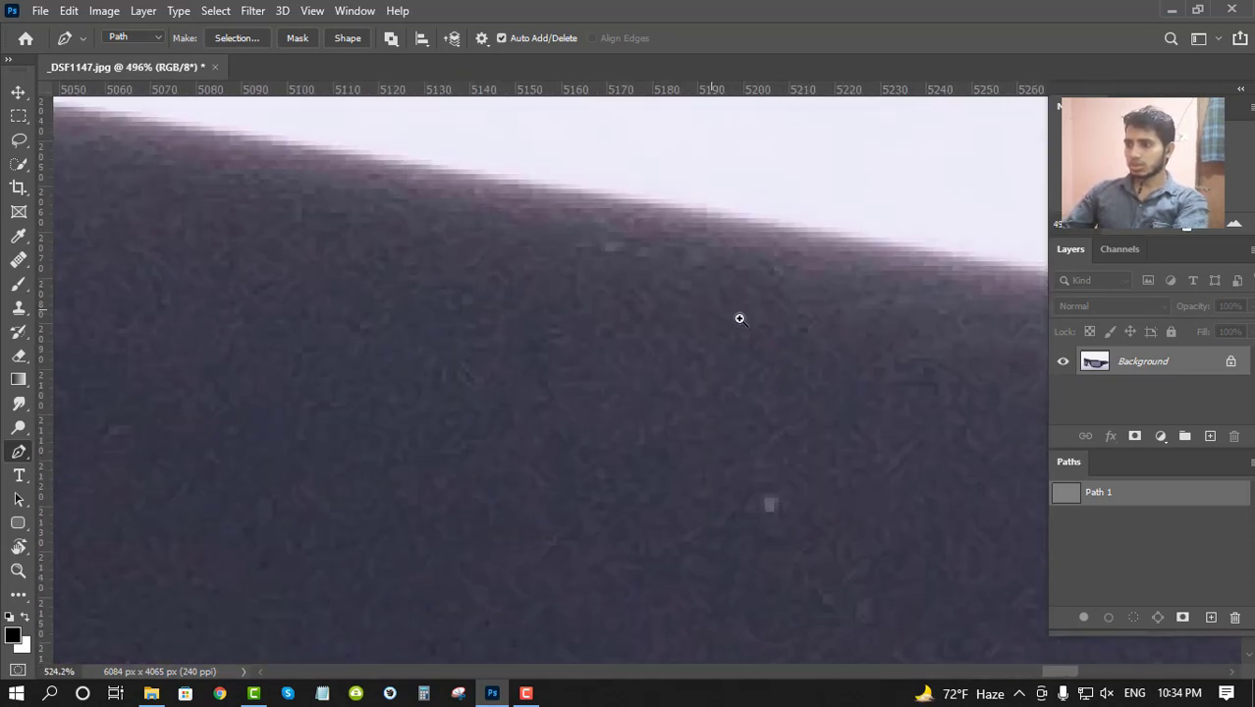
scroll(641, 427, "up", 4)
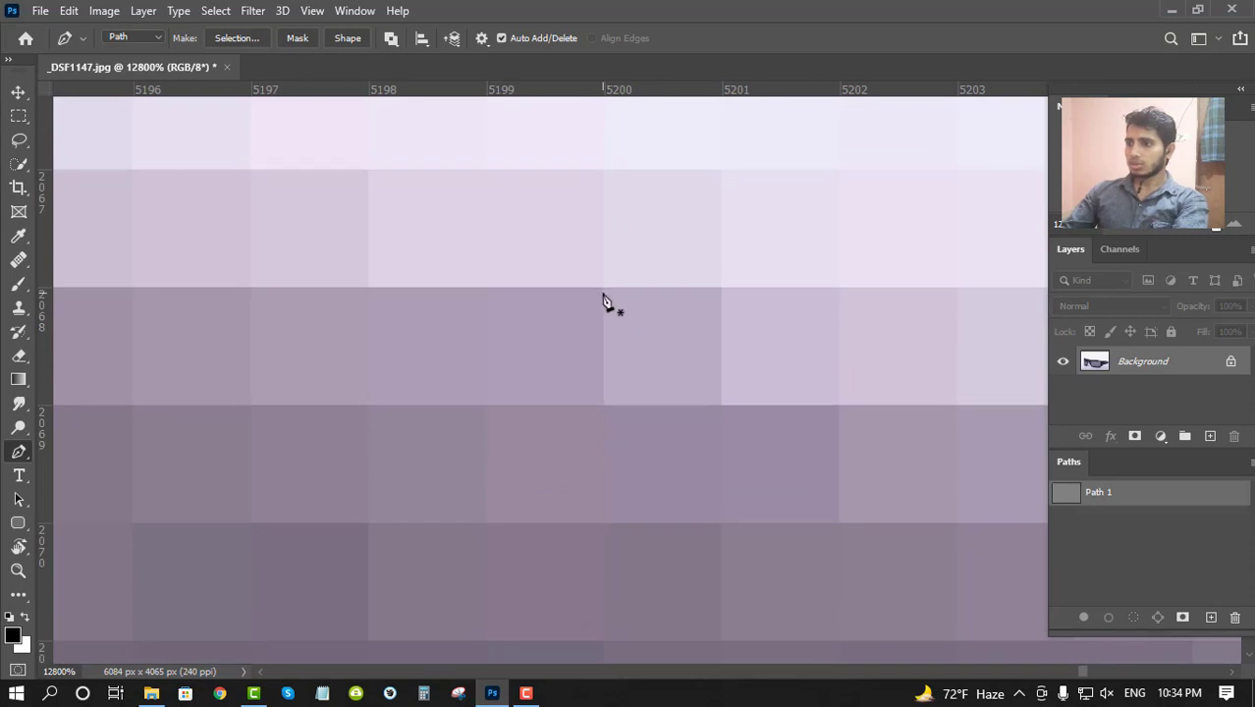
left_click(602, 287)
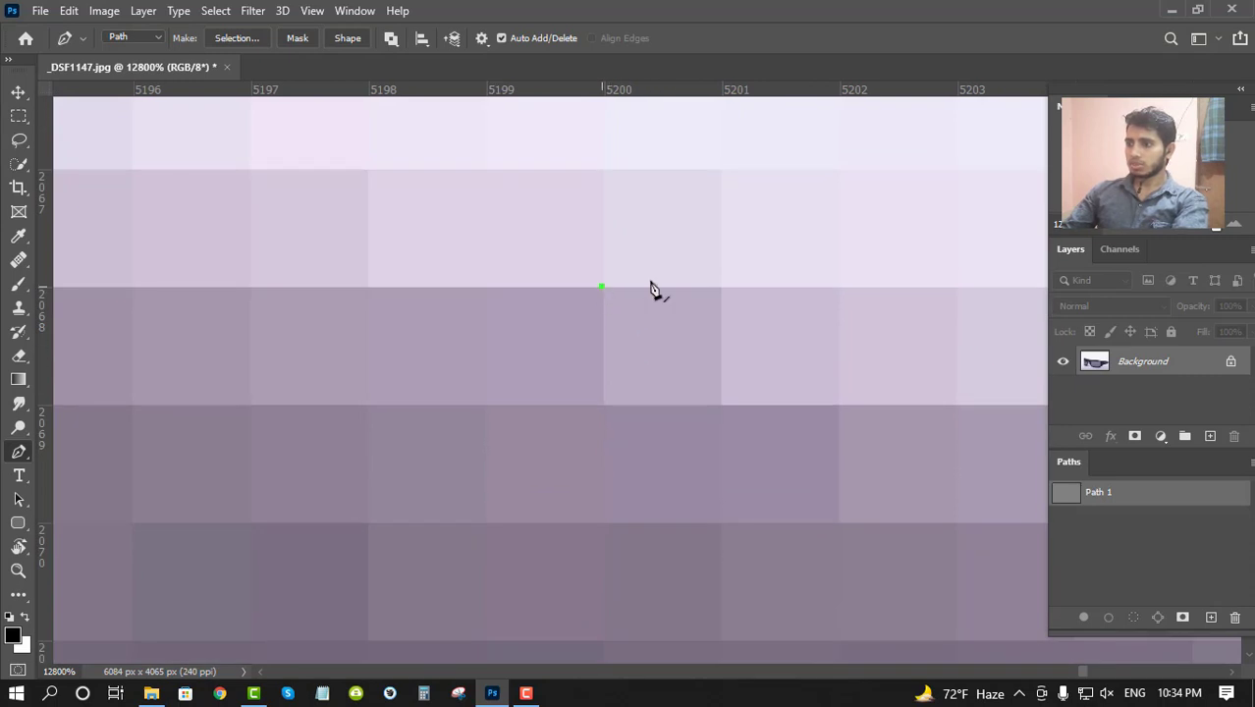
left_click(719, 287)
left_click(595, 405)
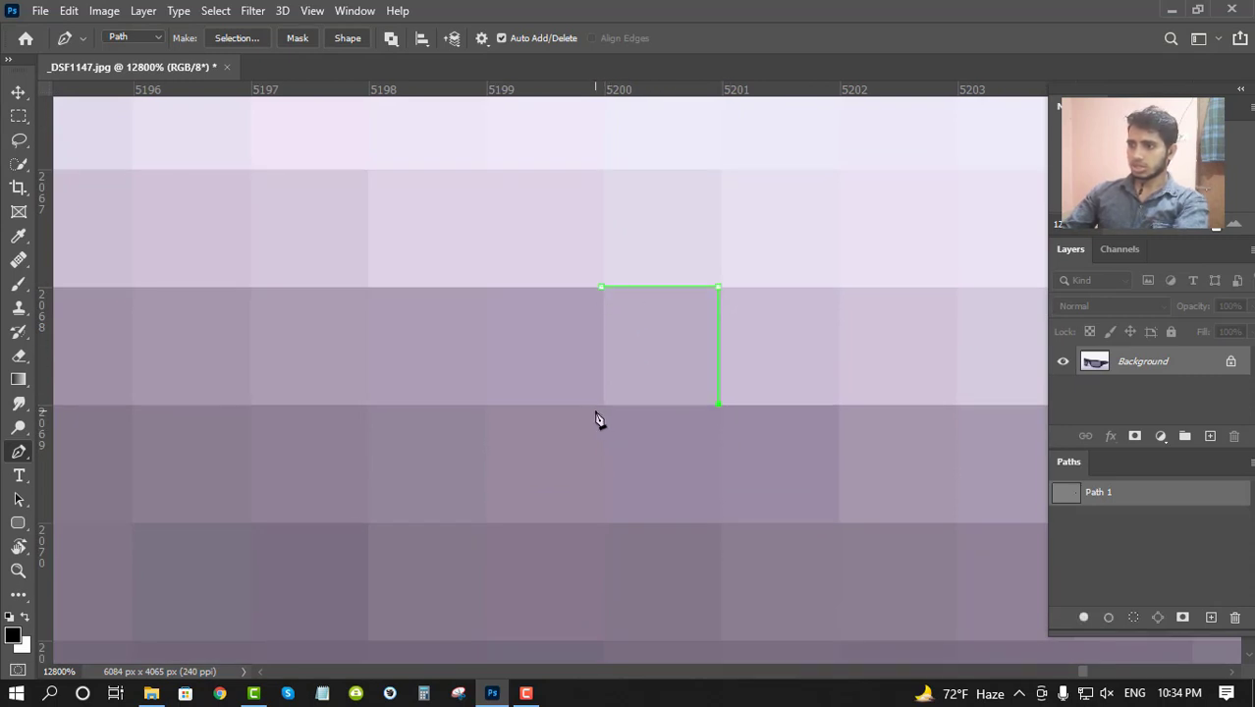
left_click(601, 288)
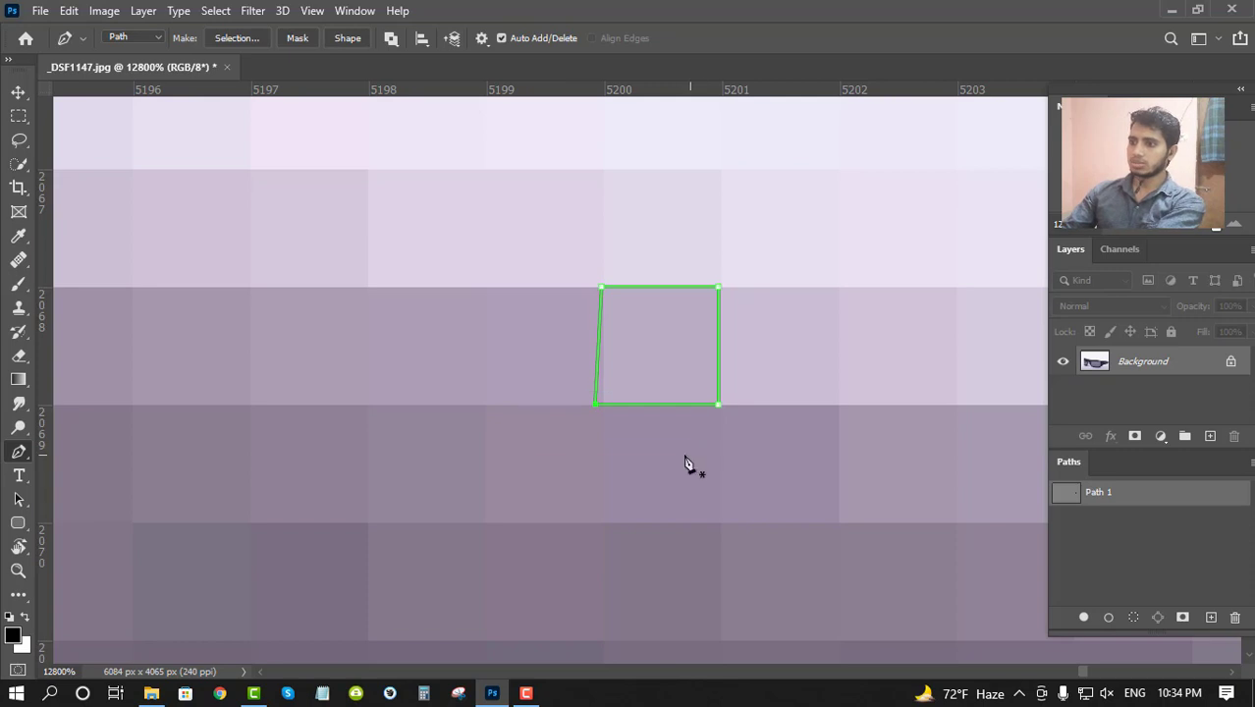
- Examine the temple's top edge at several magnifications and fit the whole image in view
scroll(684, 457, "down", 2)
scroll(727, 399, "down", 5)
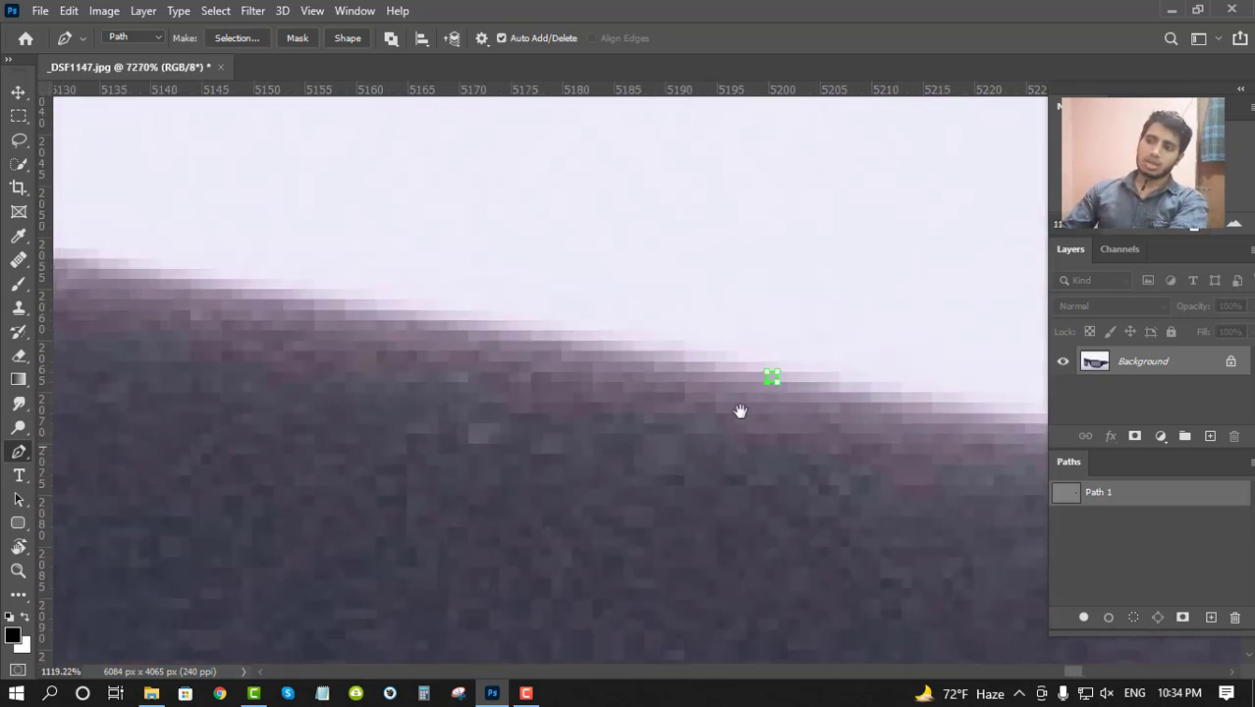
left_click_drag(473, 278, 741, 529)
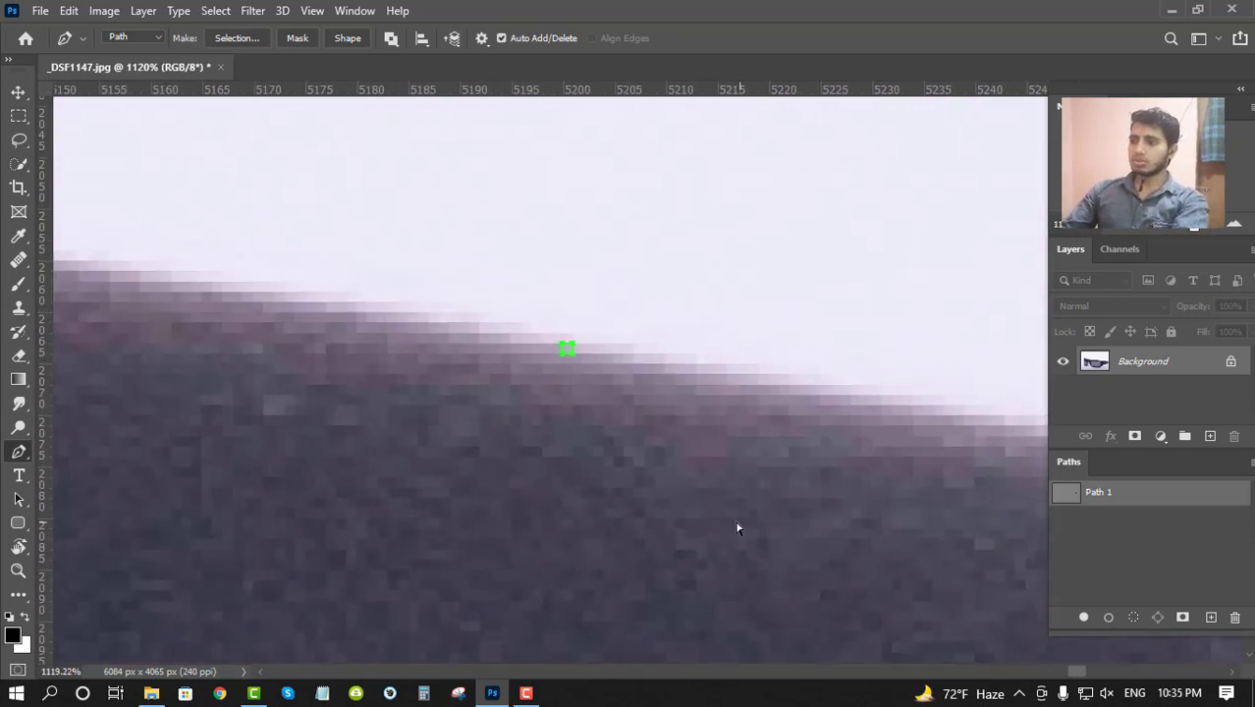
left_click_drag(694, 453, 796, 390)
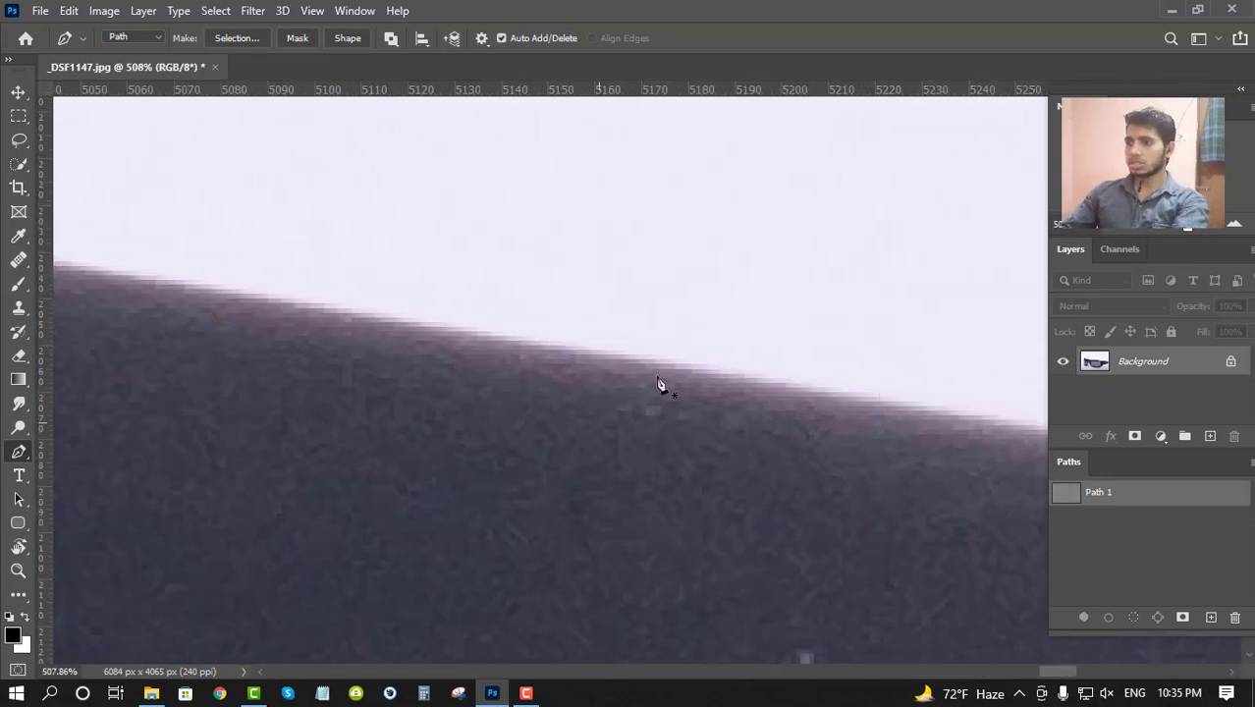
scroll(663, 378, "up", 1)
scroll(667, 368, "down", 3)
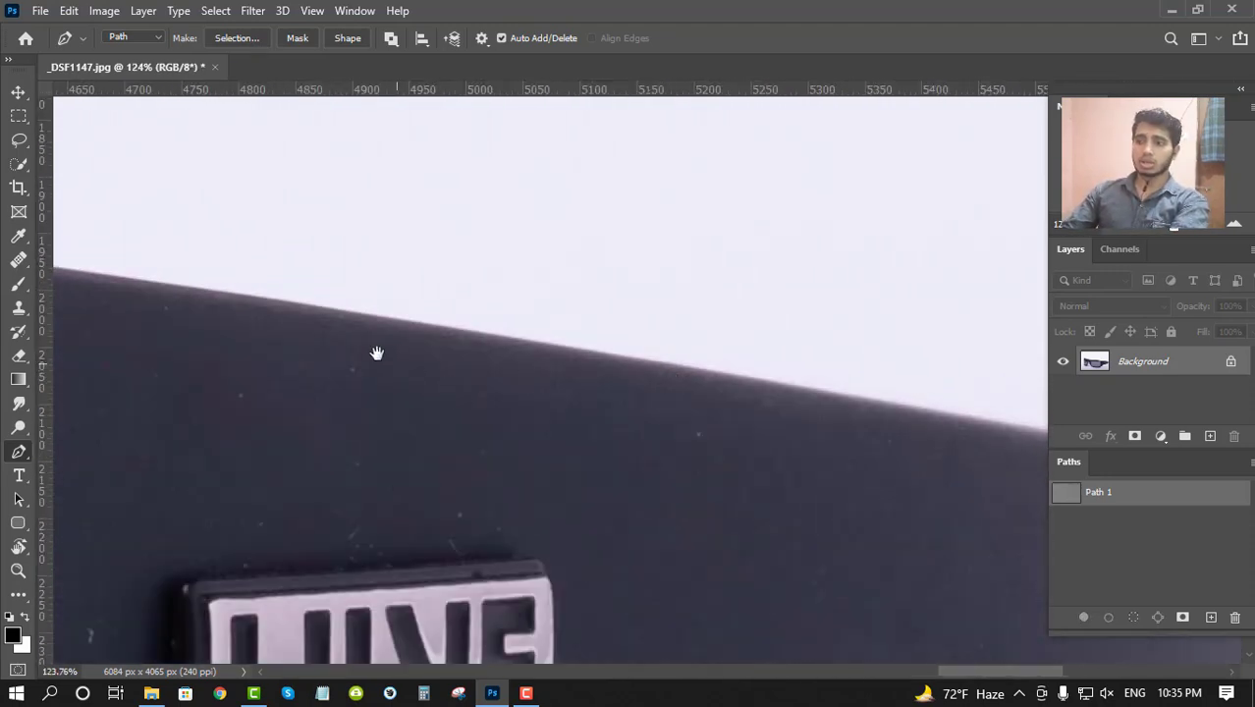
scroll(340, 352, "up", 1)
scroll(340, 351, "up", 10)
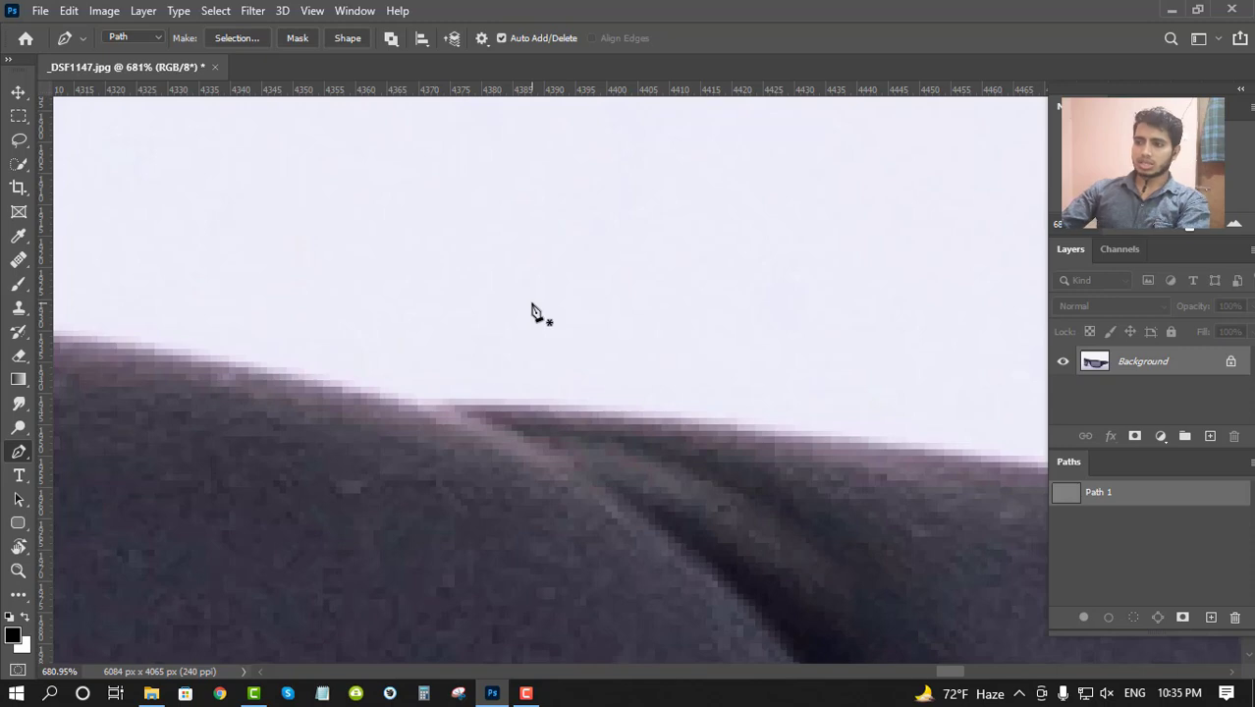
key("ctrl+0")
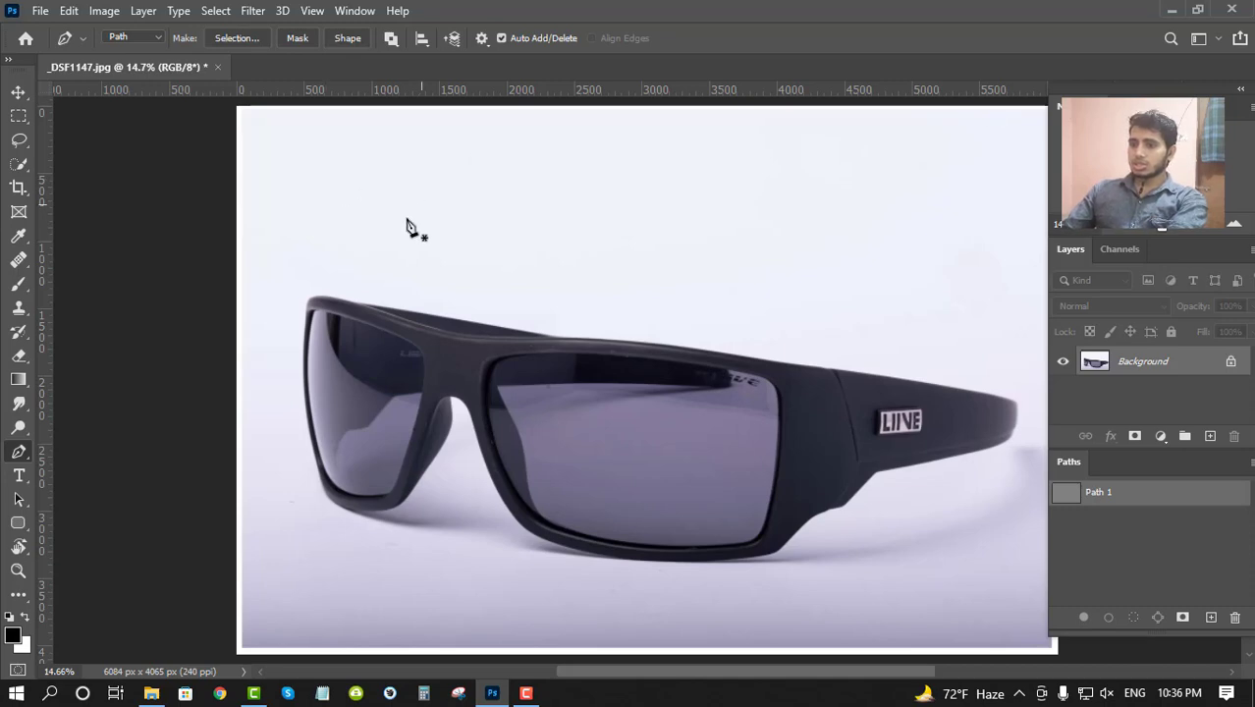
- With the Pen Tool, place a smooth starting anchor on the frame's top edge at about 2420 px, extending its handle to about 2600 px
scroll(432, 362, "up", 3)
left_click_drag(580, 353, 507, 512)
scroll(480, 436, "up", 5)
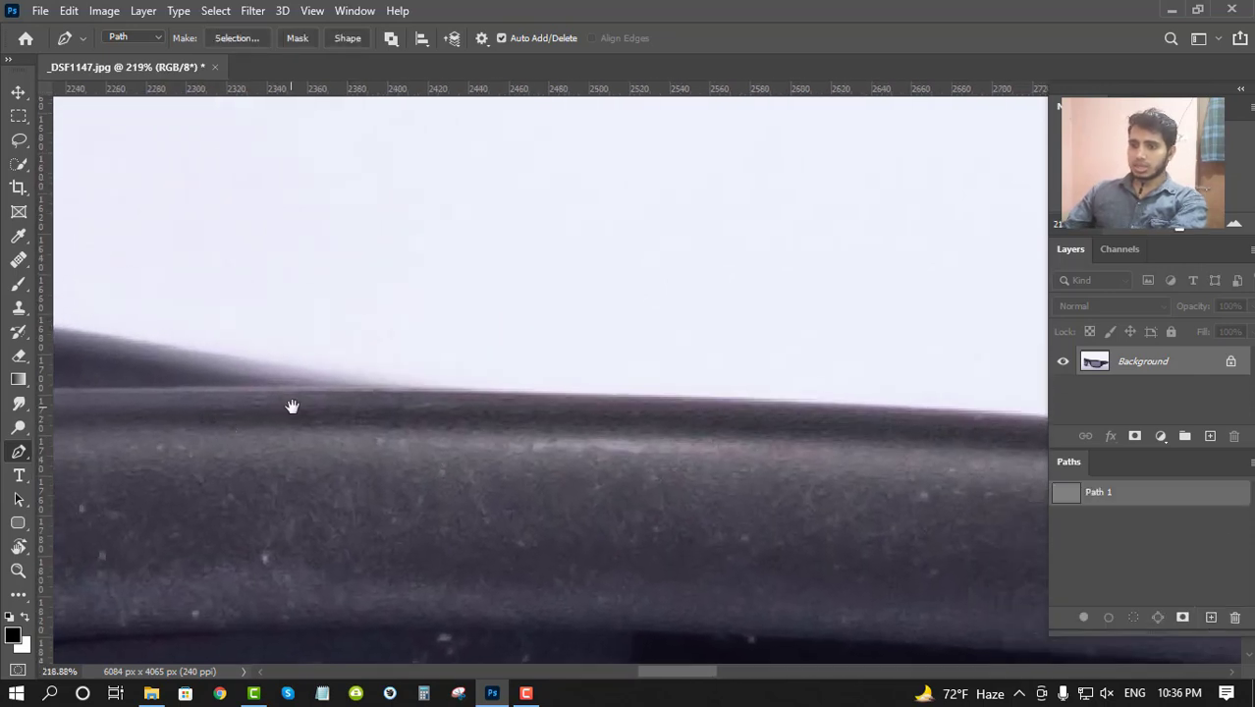
scroll(177, 405, "down", 1)
right_click(18, 454)
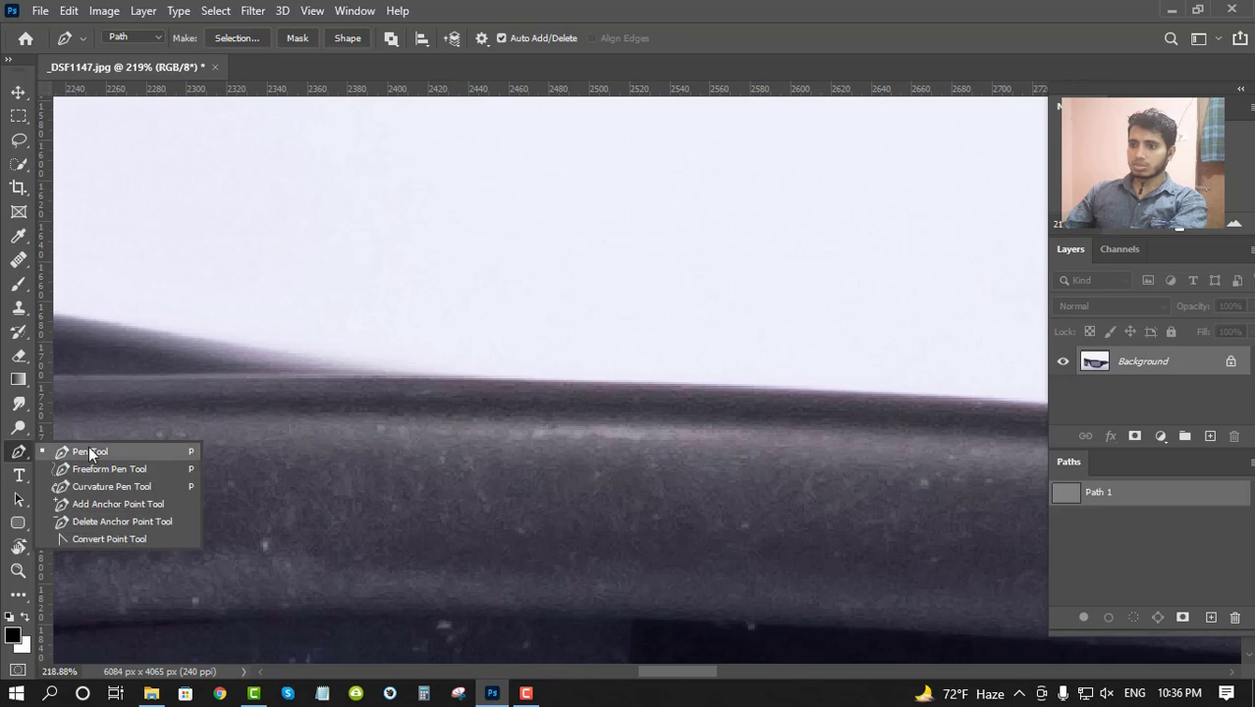
left_click(88, 446)
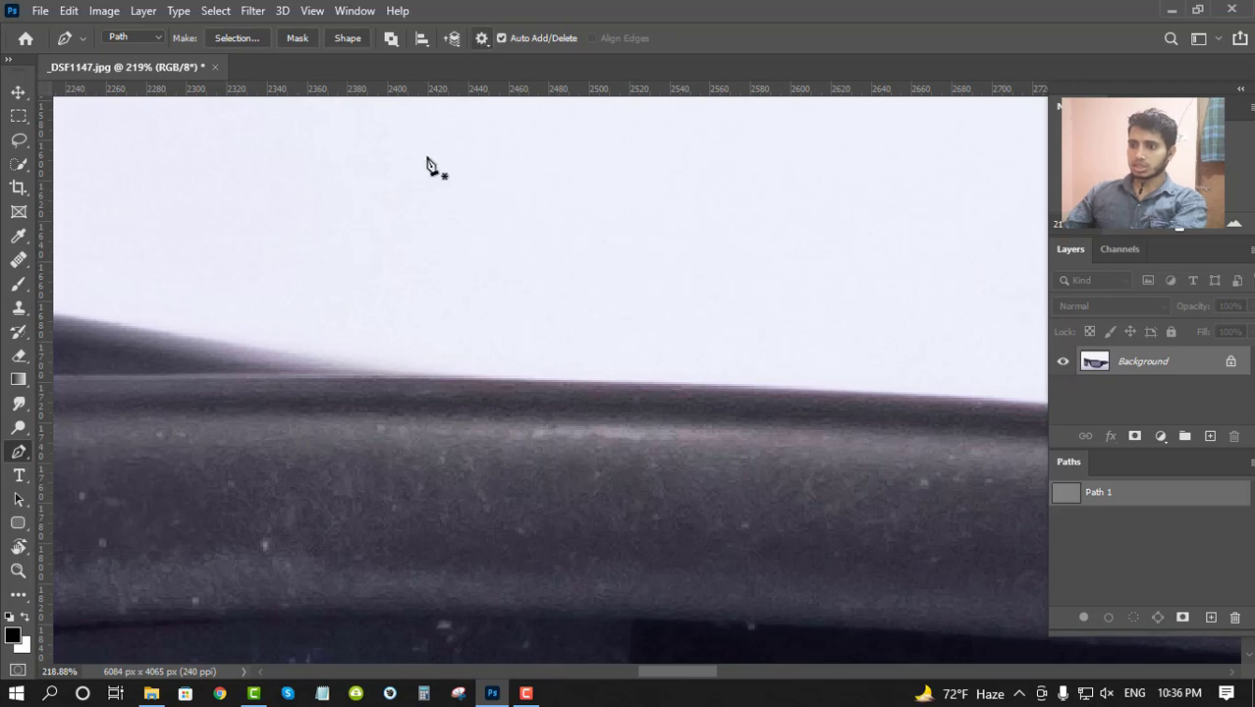
left_click_drag(443, 379, 515, 379)
left_click_drag(786, 386, 799, 385)
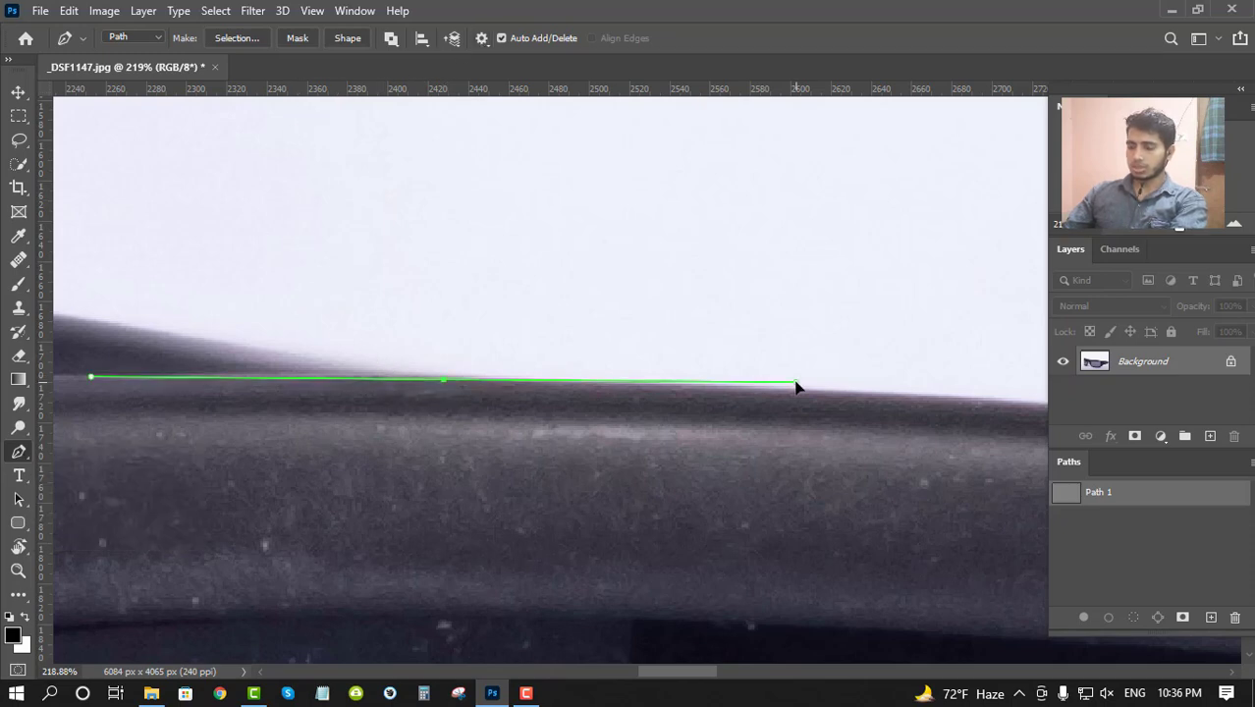
- Examine the frame's top edge beyond the starting anchor and return to the end of its handle
scroll(827, 441, "down", 3)
scroll(491, 342, "up", 3)
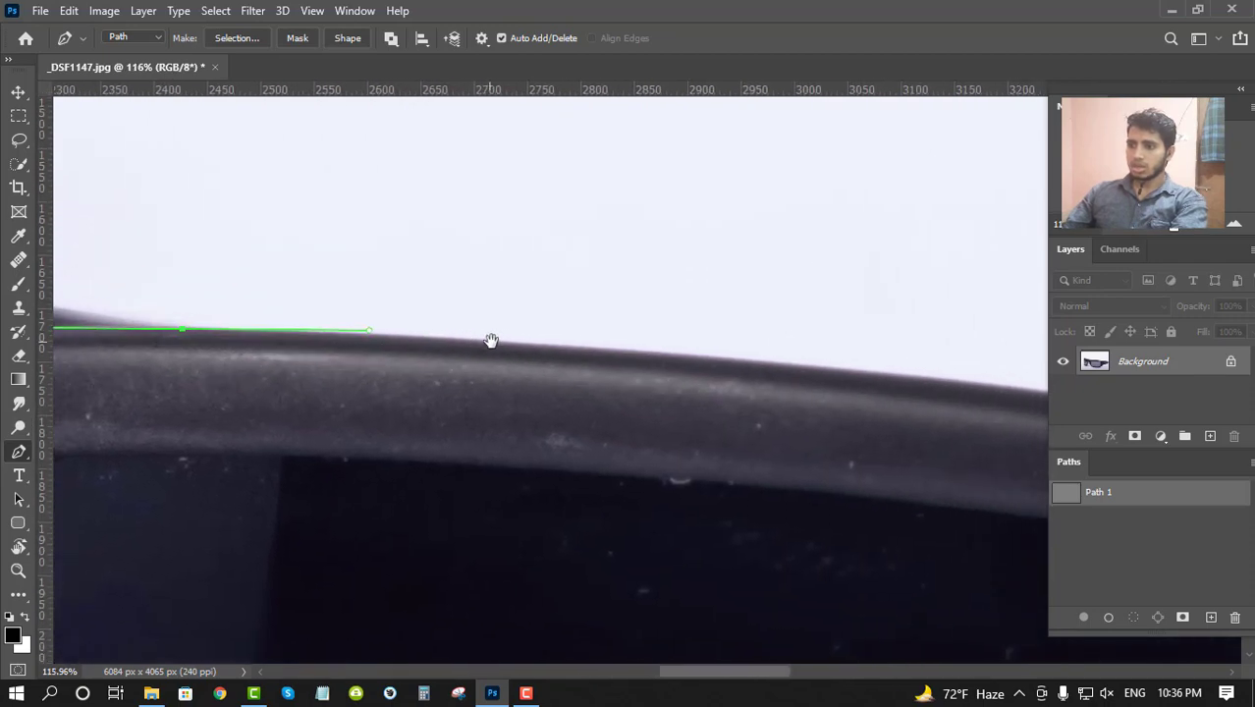
scroll(523, 321, "up", 3)
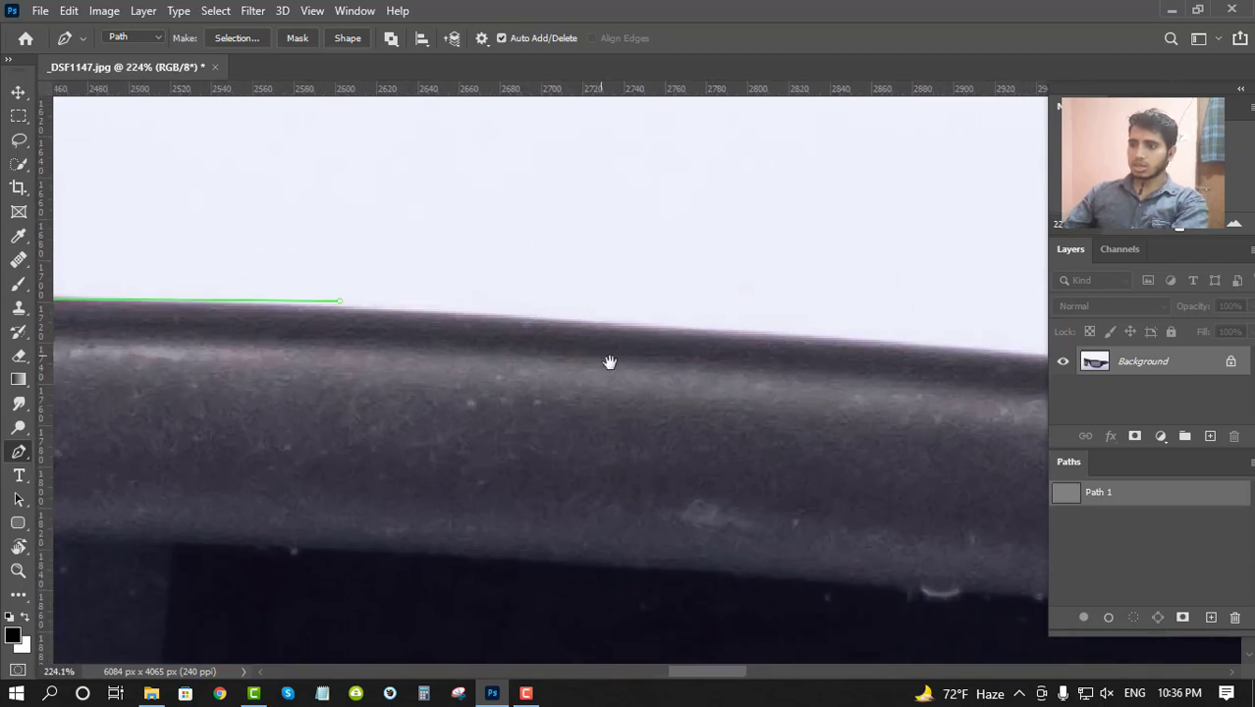
left_click_drag(644, 346, 703, 118)
left_click_drag(704, 348, 344, 624)
left_click_drag(843, 433, 422, 147)
left_click_drag(673, 353, 611, 655)
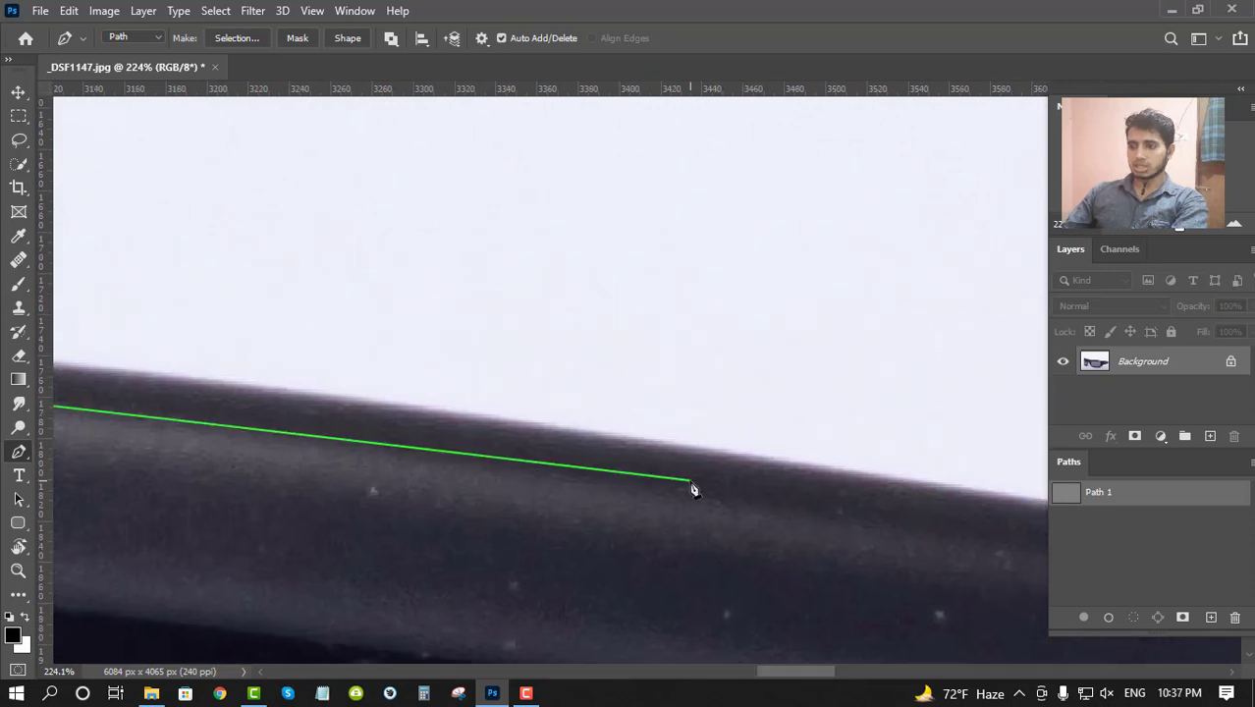
key("space")
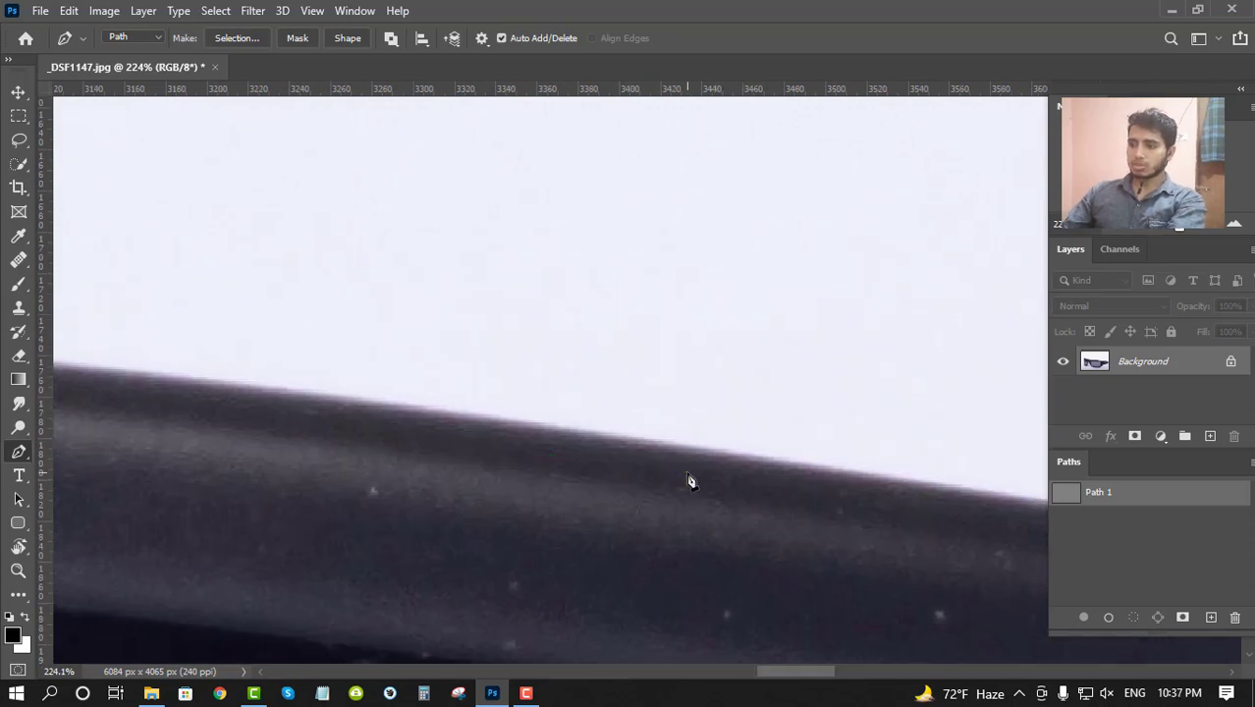
left_click_drag(337, 329, 118, 267)
scroll(687, 289, "down", 2)
left_click_drag(687, 287, 523, 292)
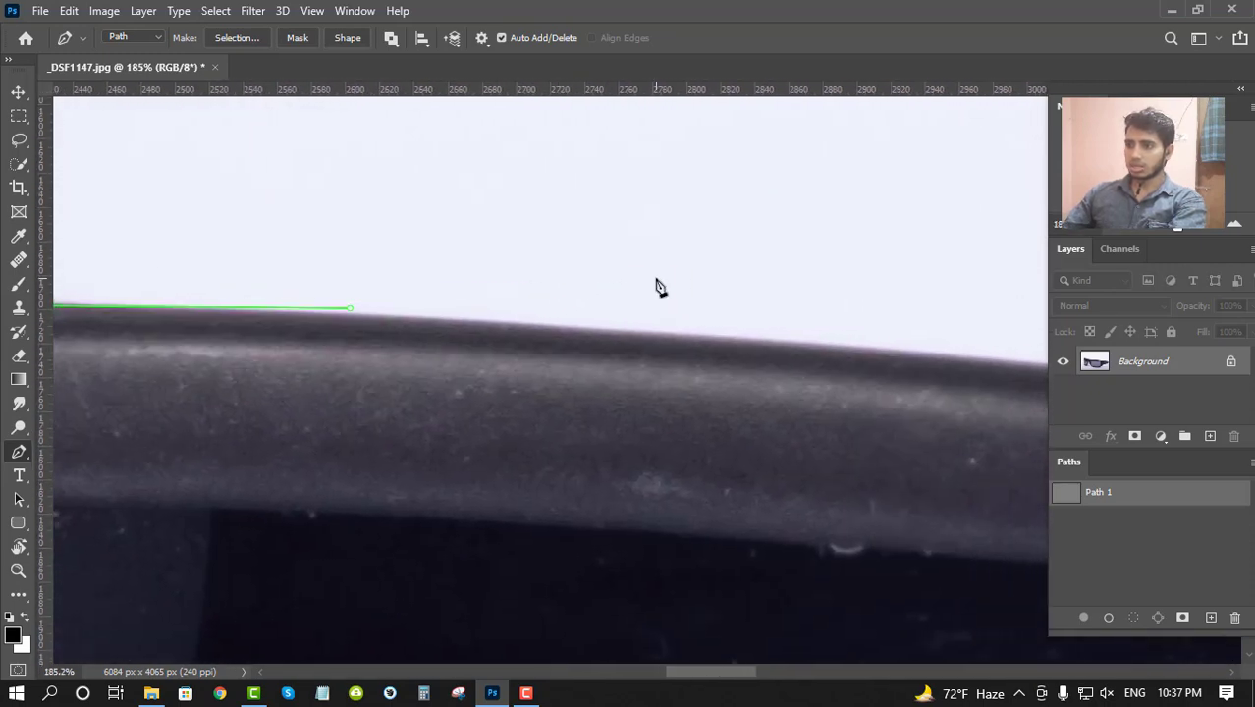
- Extend the path with a smooth anchor at about 2860 px, aligning its handles with the frame's top edge
scroll(656, 290, "up", 6)
left_click_drag(705, 388, 595, 324)
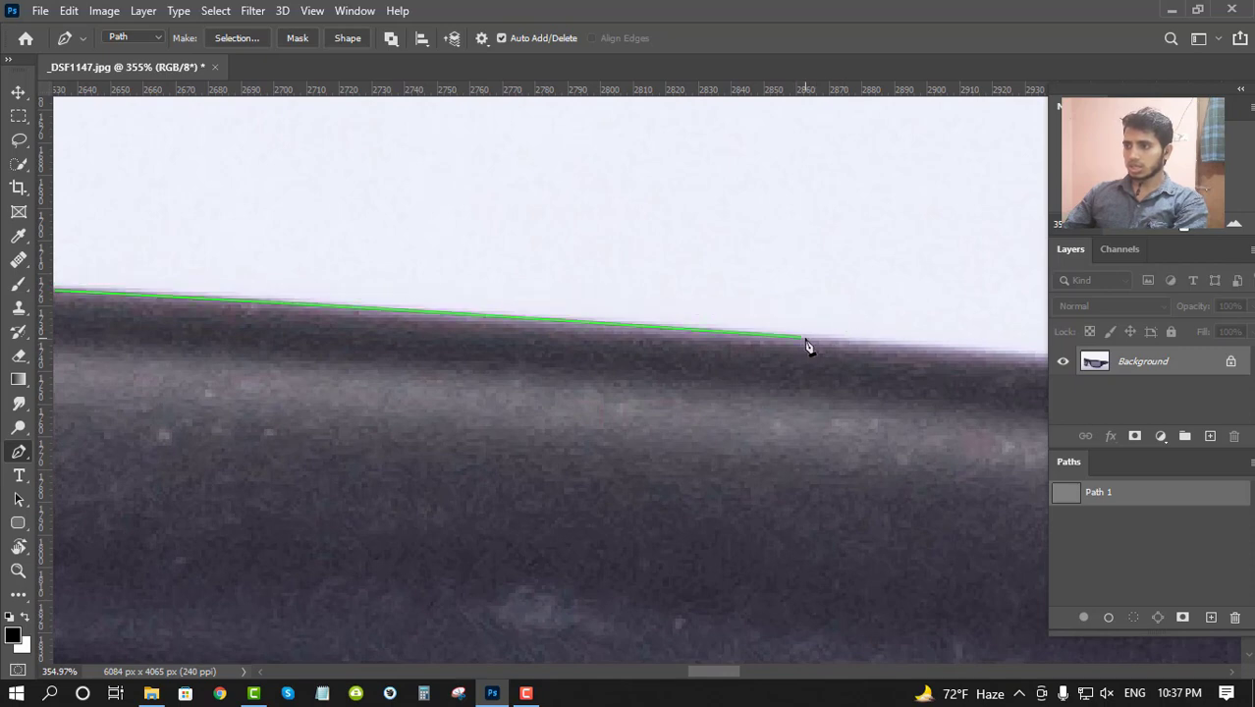
left_click_drag(809, 340, 1039, 360)
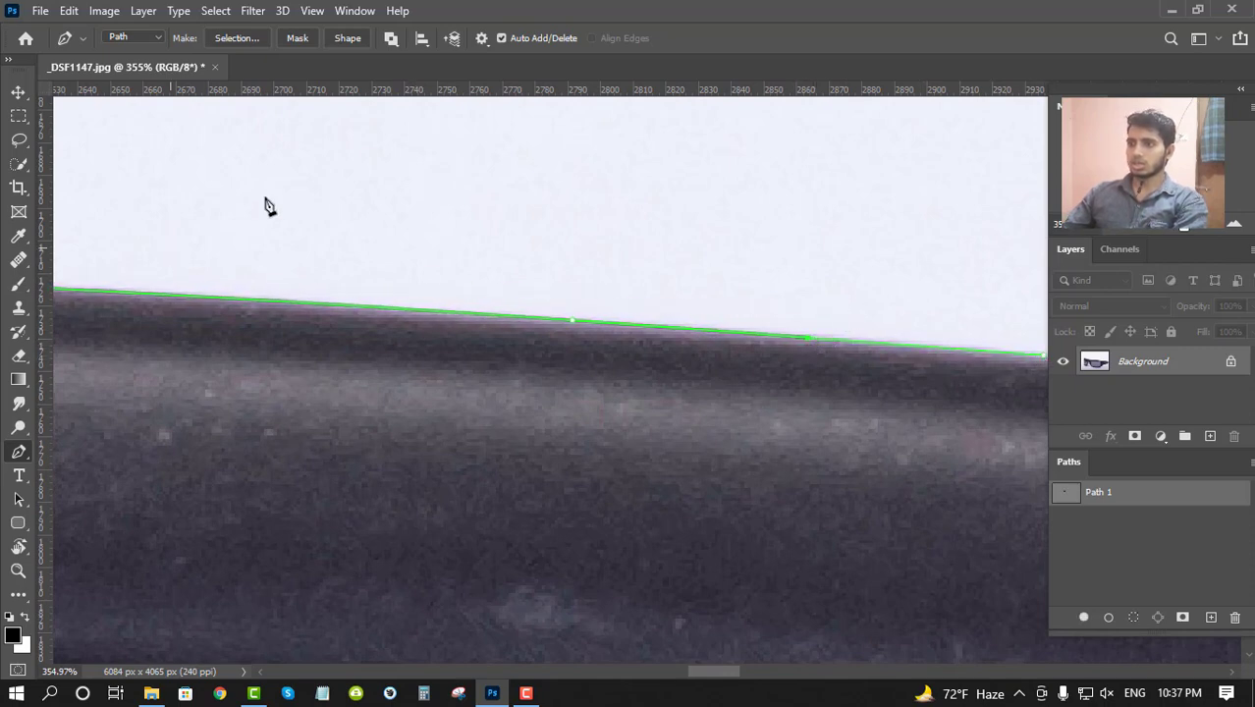
- Continue the path along the frame's top edge with a smooth anchor at about 3185 px
scroll(511, 257, "down", 2)
scroll(525, 289, "down", 2)
scroll(528, 292, "right", 2)
scroll(531, 295, "up", 4)
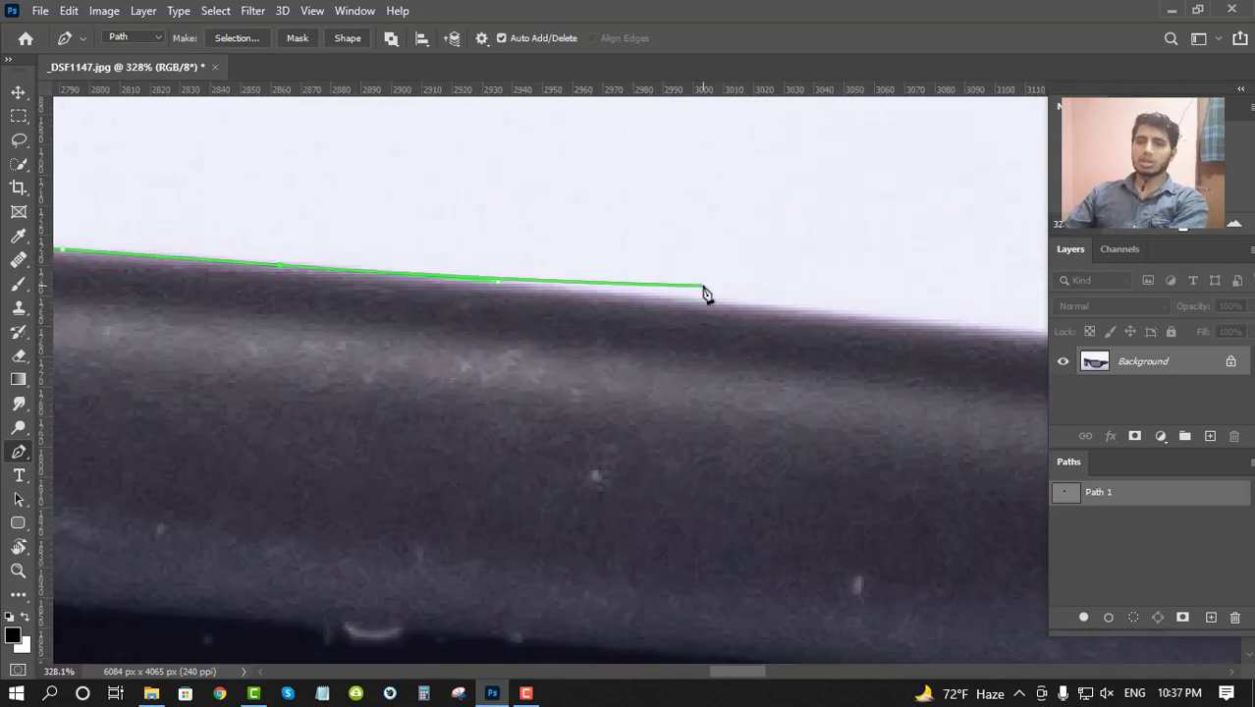
left_click_drag(810, 295, 445, 285)
left_click_drag(735, 331, 670, 323)
left_click(732, 325)
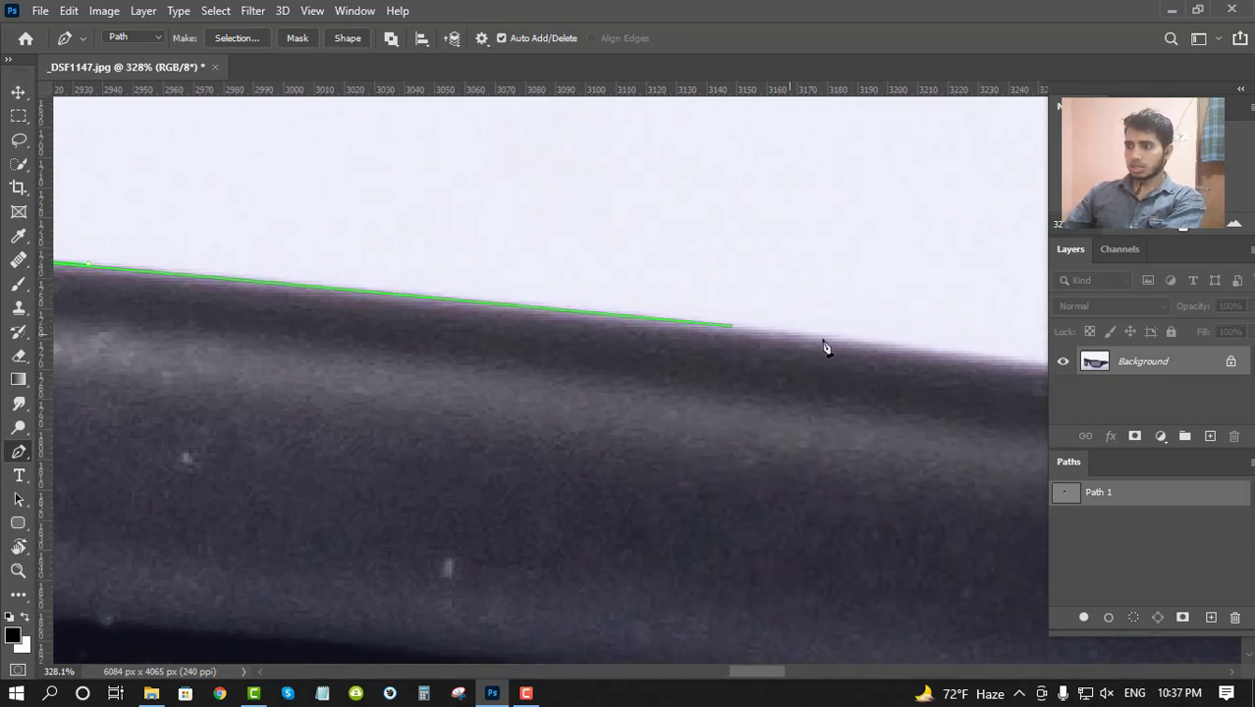
left_click(854, 345)
left_click(1075, 365)
- Add two more smooth anchors on the frame's top edge, at about 3410 px and 3640 px
left_click_drag(793, 297, 138, 197)
left_click(675, 309)
left_click(886, 341)
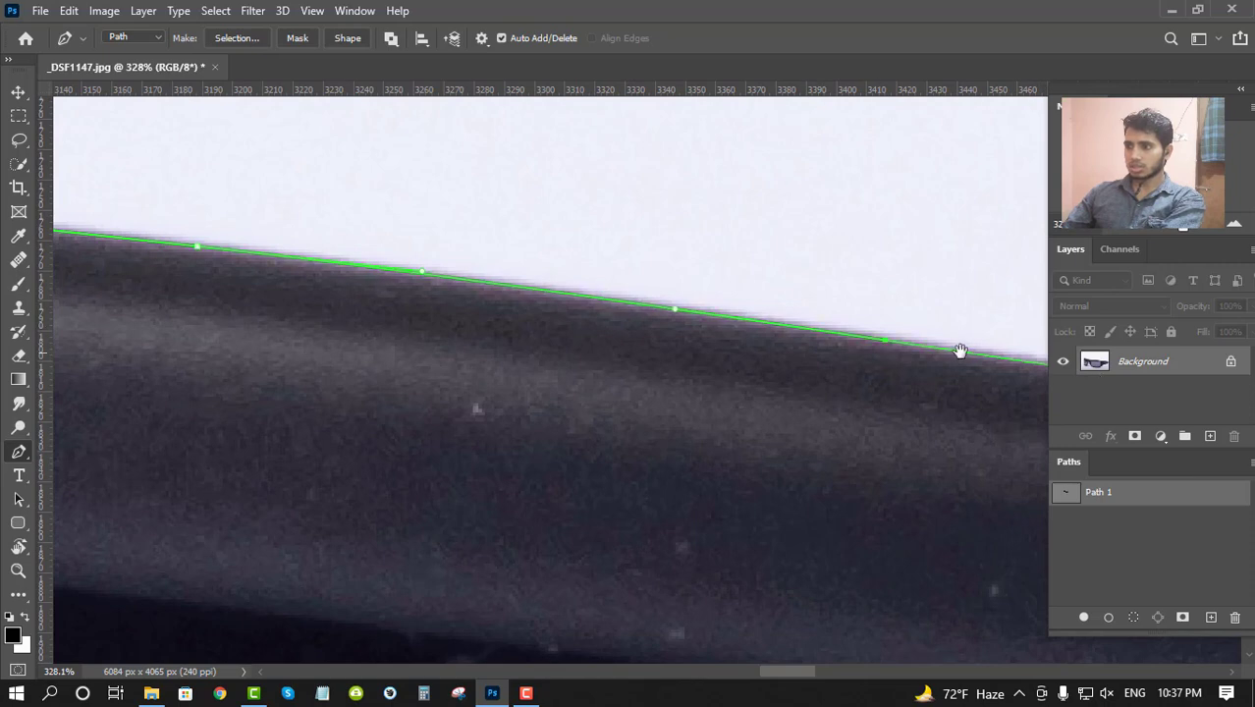
left_click_drag(961, 351, 339, 235)
left_click(831, 311)
left_click(948, 330)
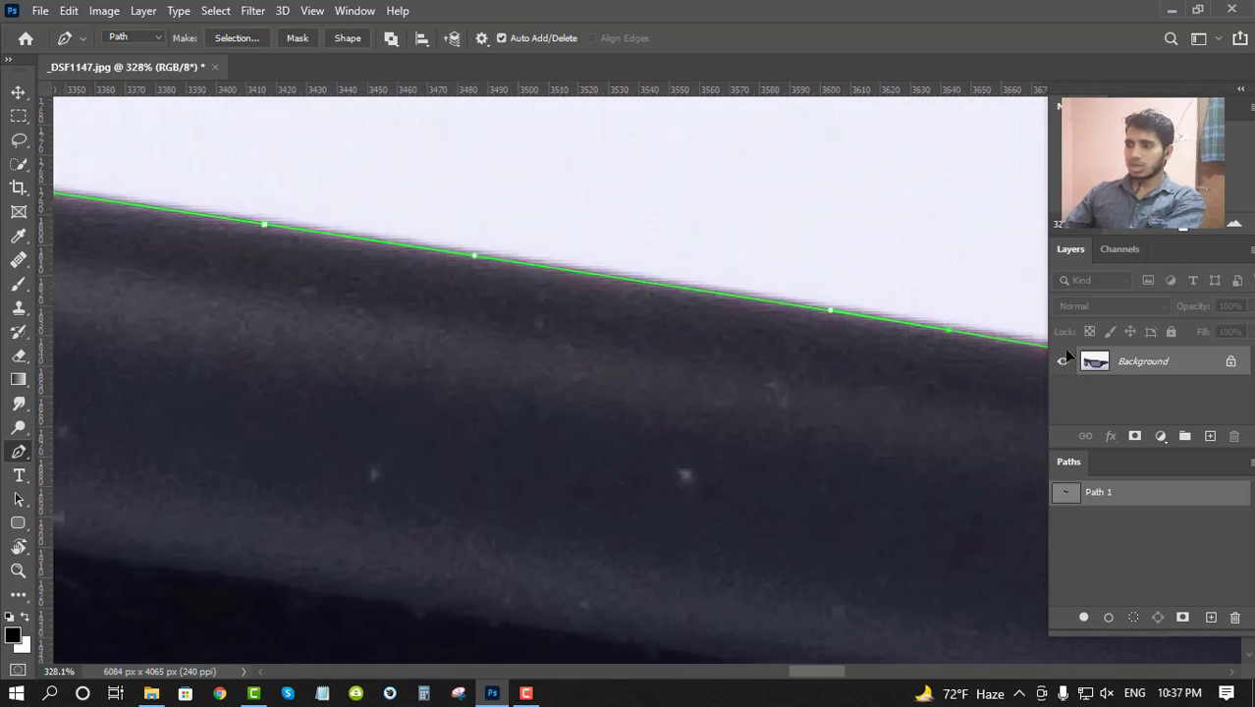
- Try to continue the path with short straight corner segments dipping into the frame, and remove them back to the 3640 px anchor
left_click_drag(626, 251, 139, 139)
left_click_drag(721, 268, 719, 287)
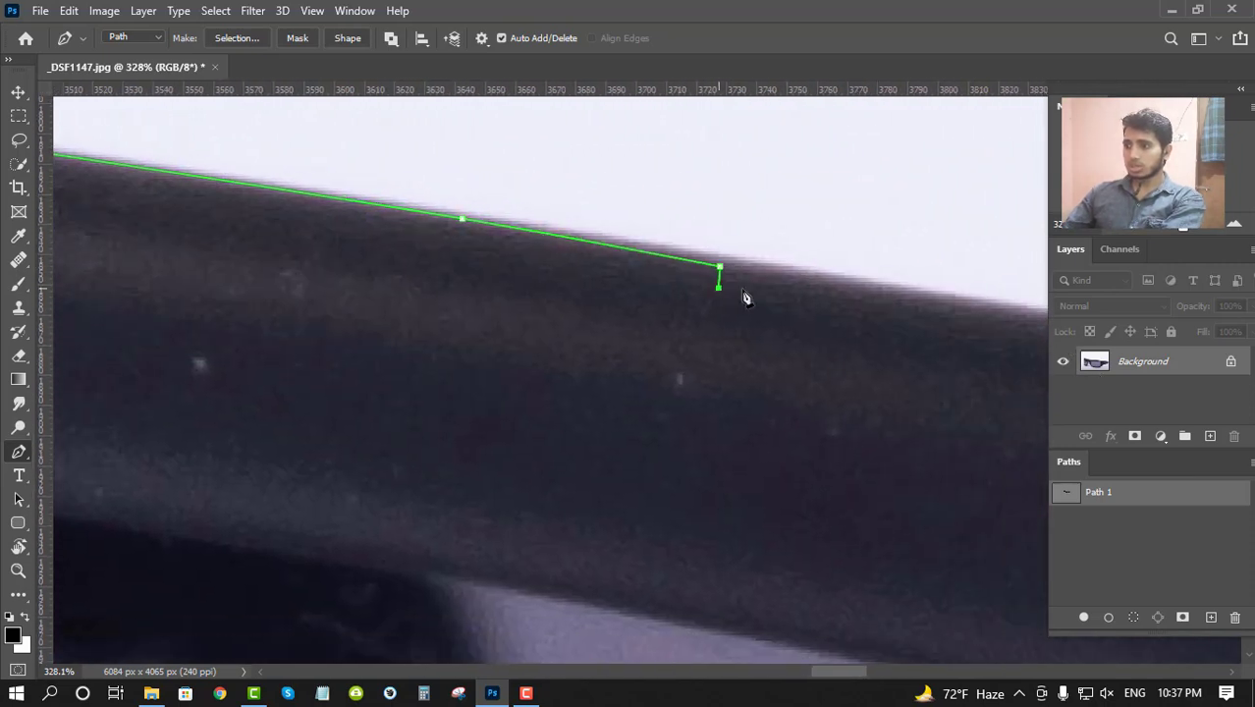
left_click(792, 289)
left_click(751, 330)
left_click_drag(837, 396, 646, 182)
key("Delete")
left_click(464, 219)
left_click(581, 239)
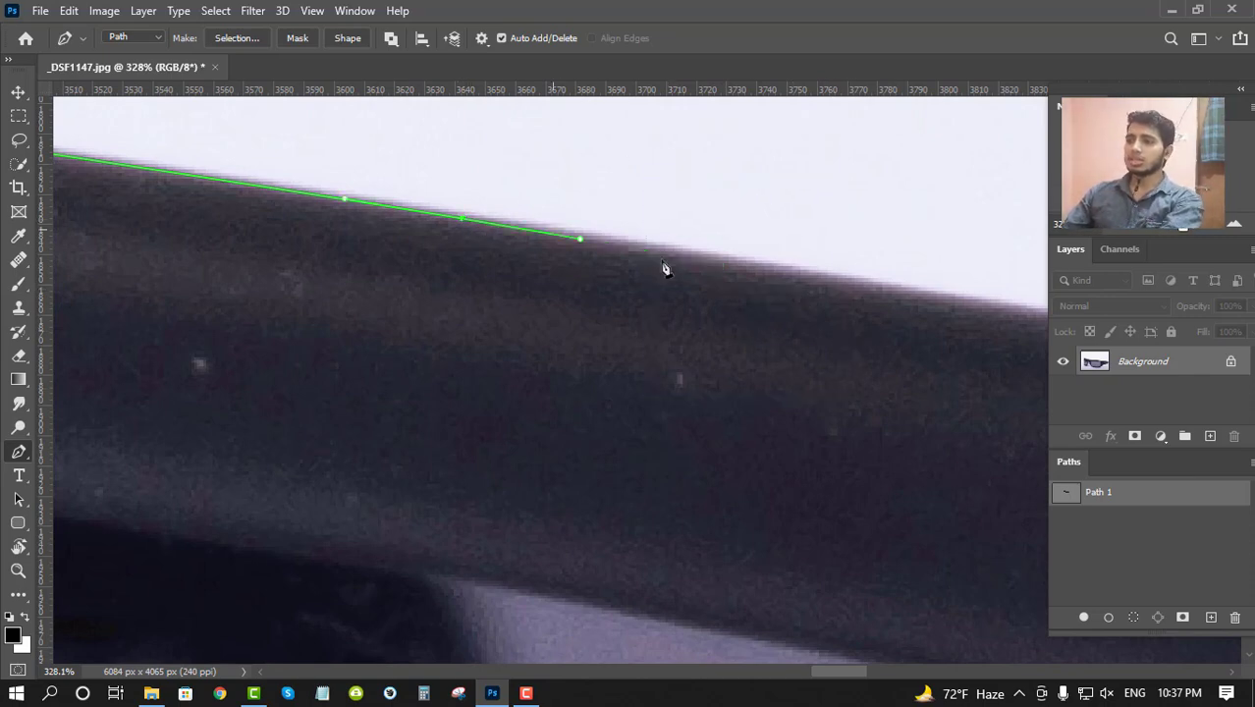
- Add a smooth anchor at about 3840 px and align it and its handles with the frame's top edge
left_click_drag(823, 275, 480, 190)
left_click(720, 237)
left_click(865, 275)
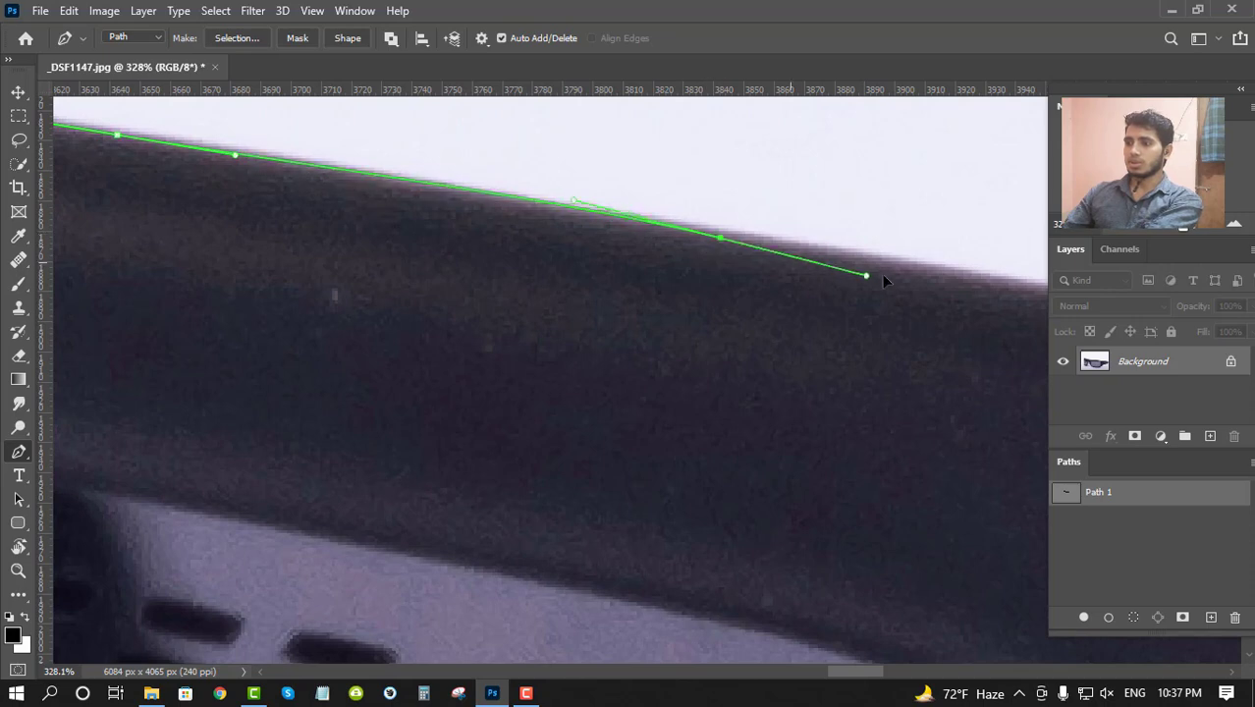
left_click_drag(882, 280, 952, 278)
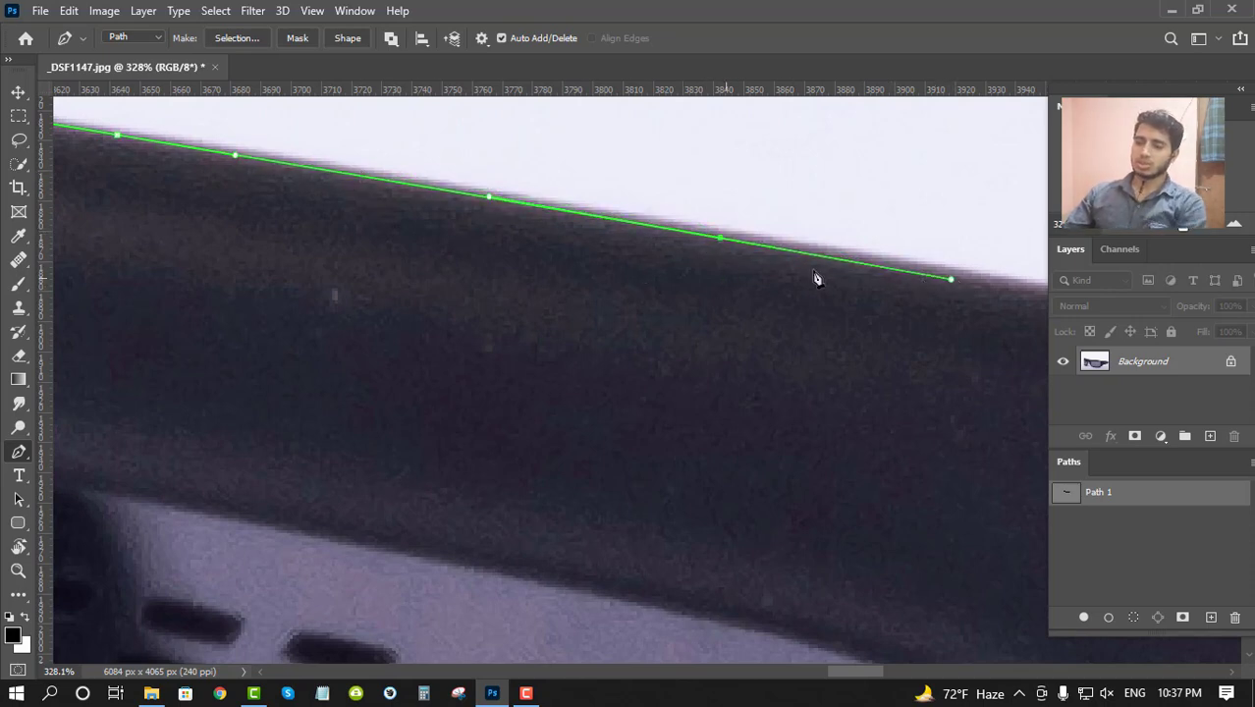
left_click(996, 308)
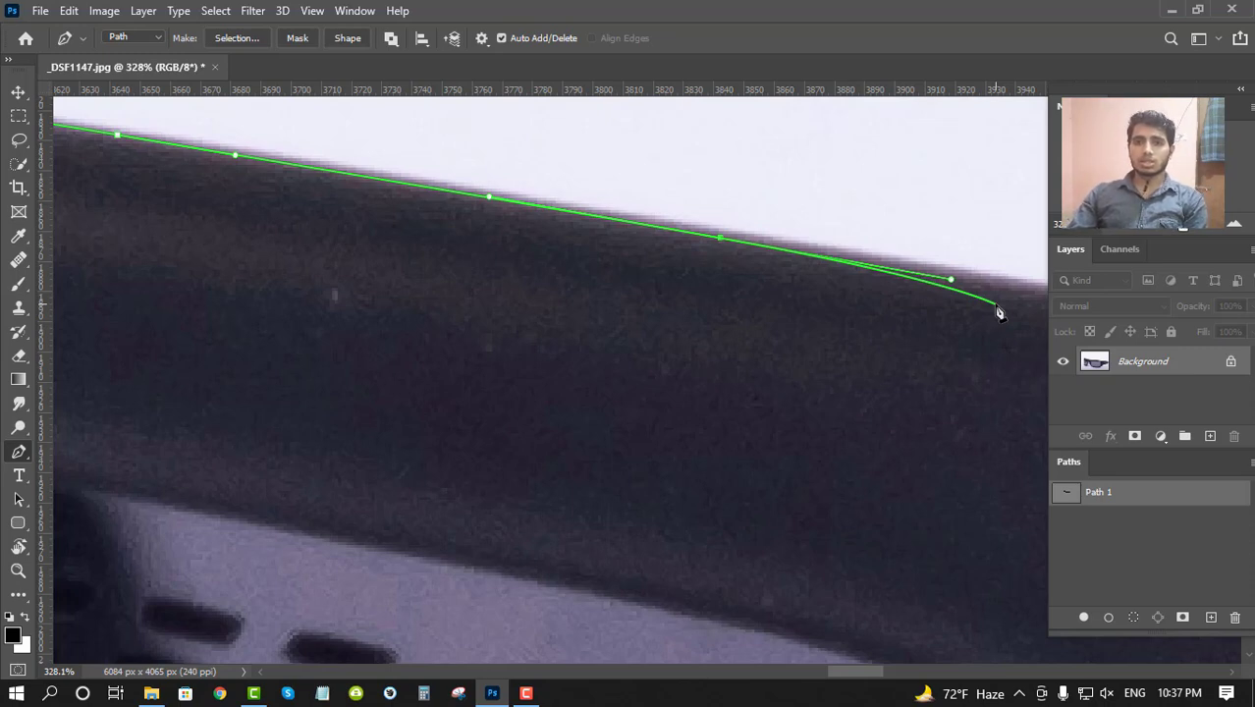
key("ctrl+z")
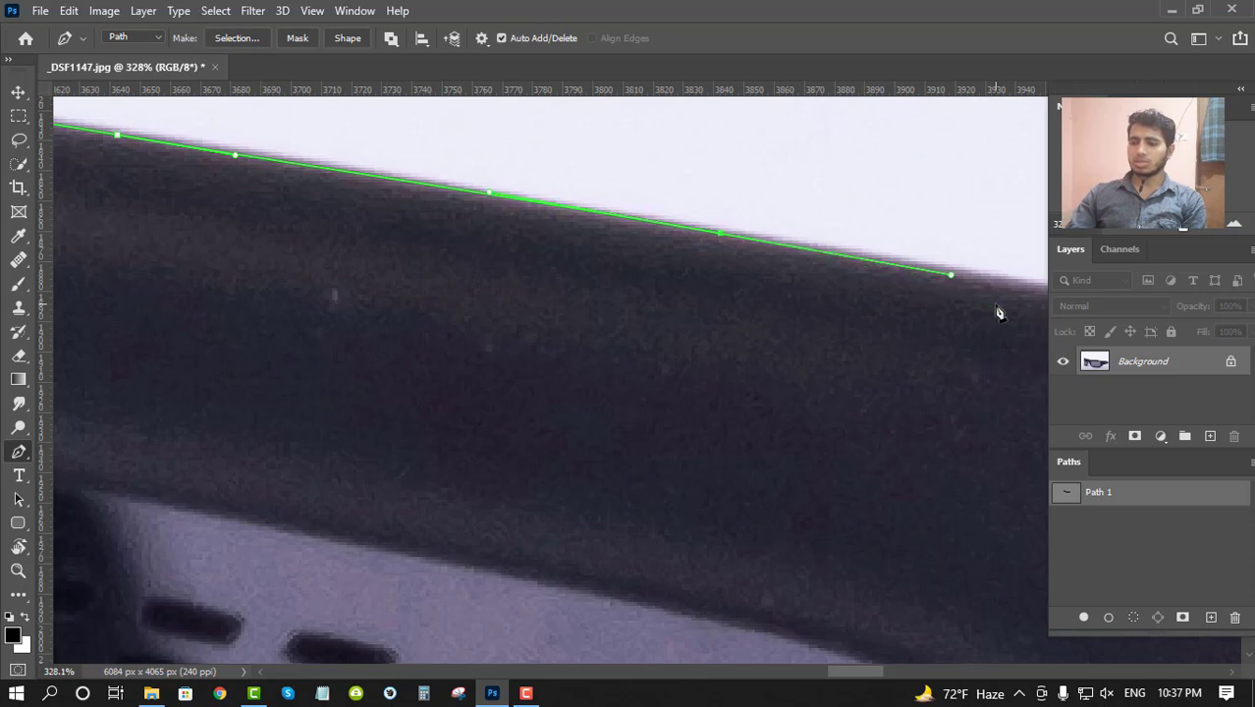
- Undo the stray anchor inside the frame and set the path's display color to Light Red
left_click(997, 312)
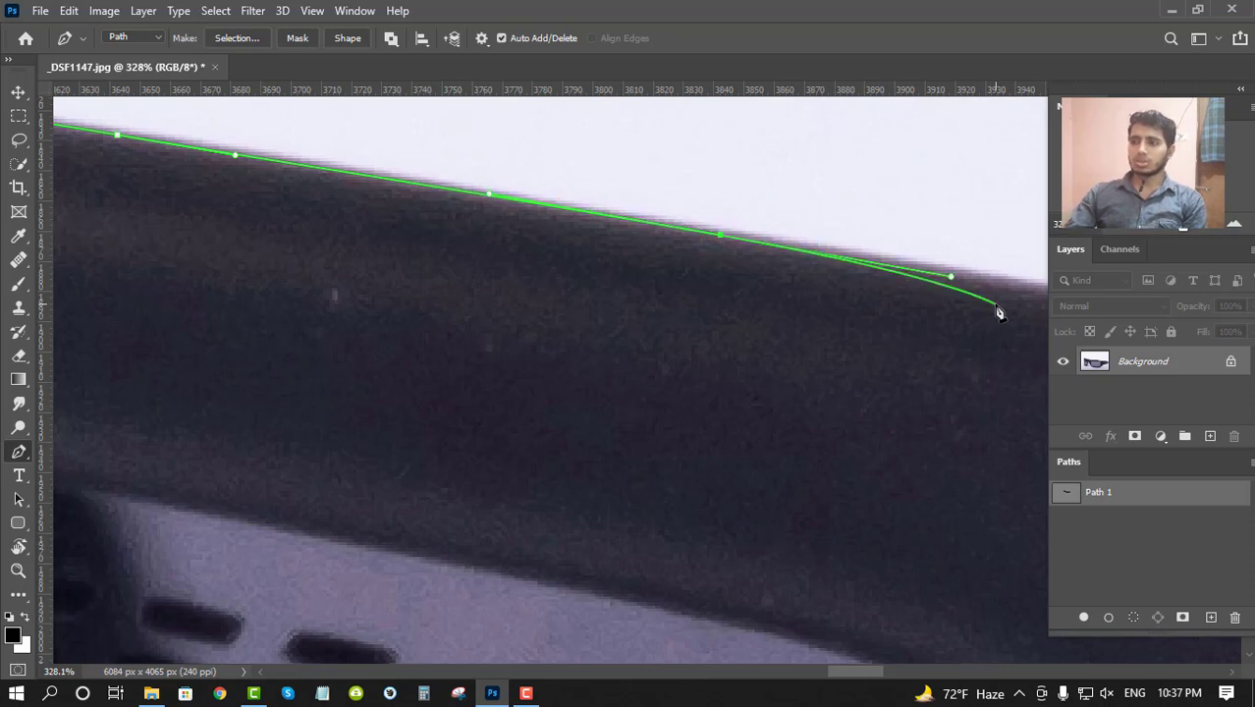
key("ctrl+z")
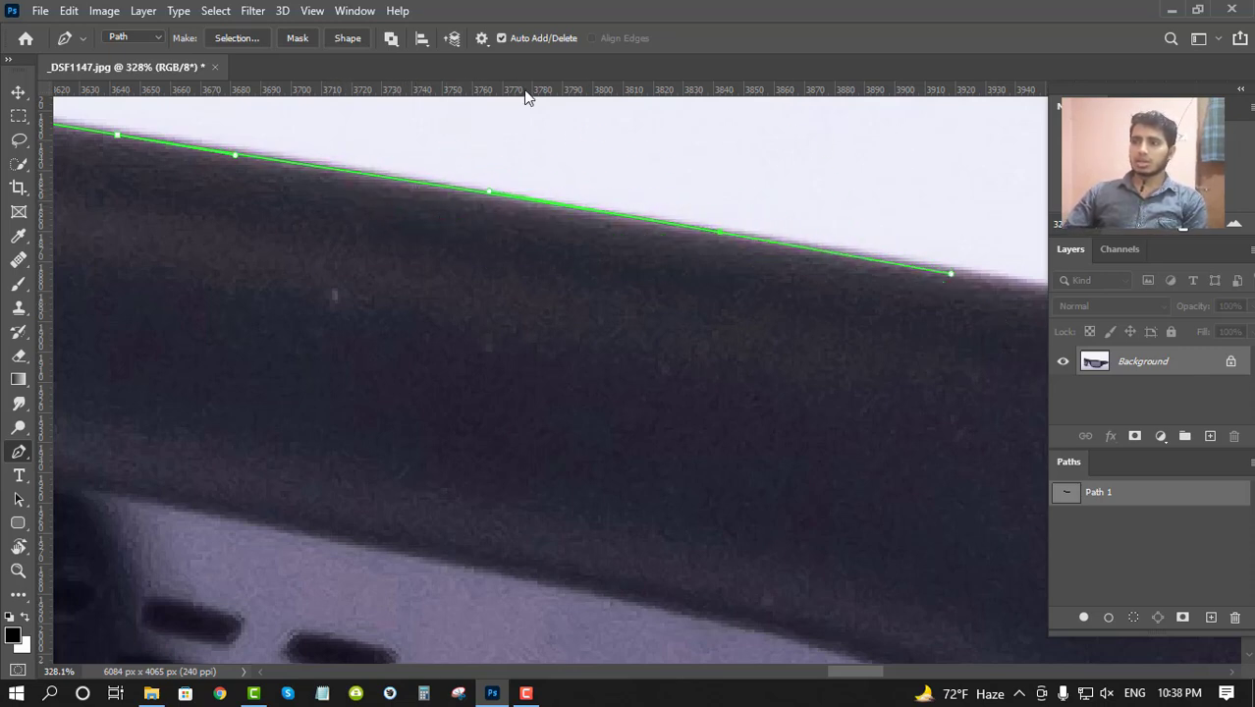
left_click(482, 38)
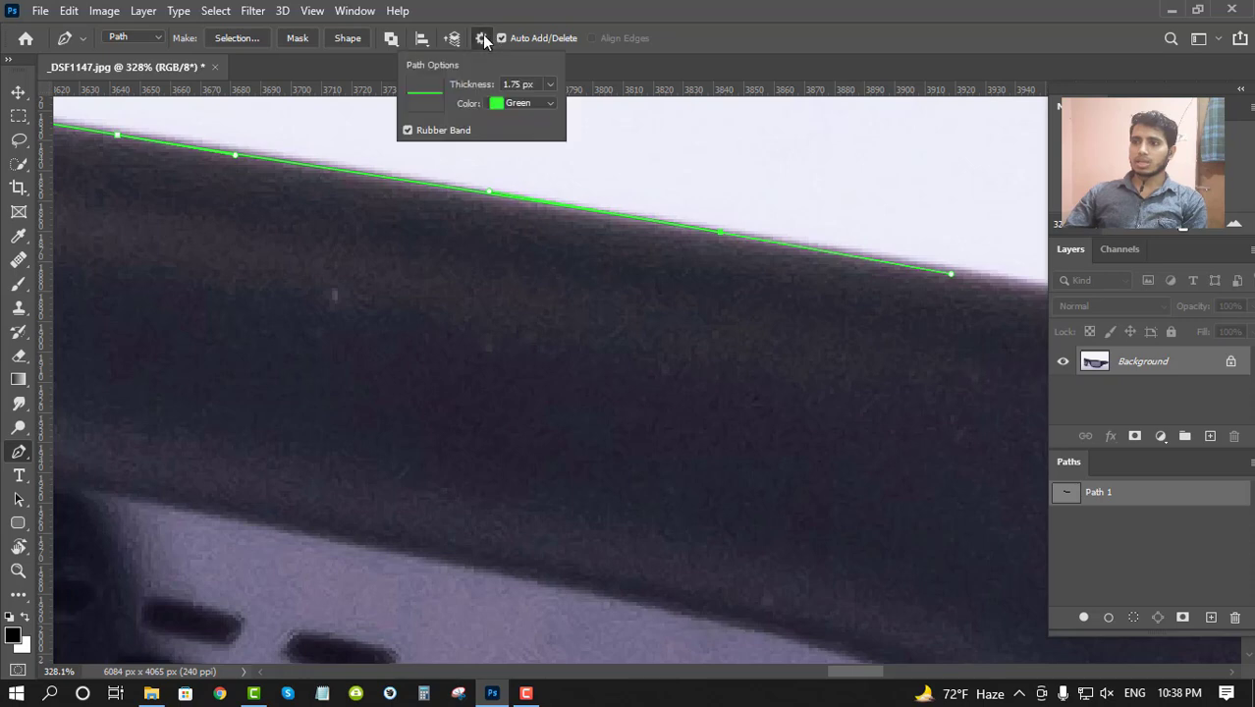
left_click(498, 103)
left_click(516, 148)
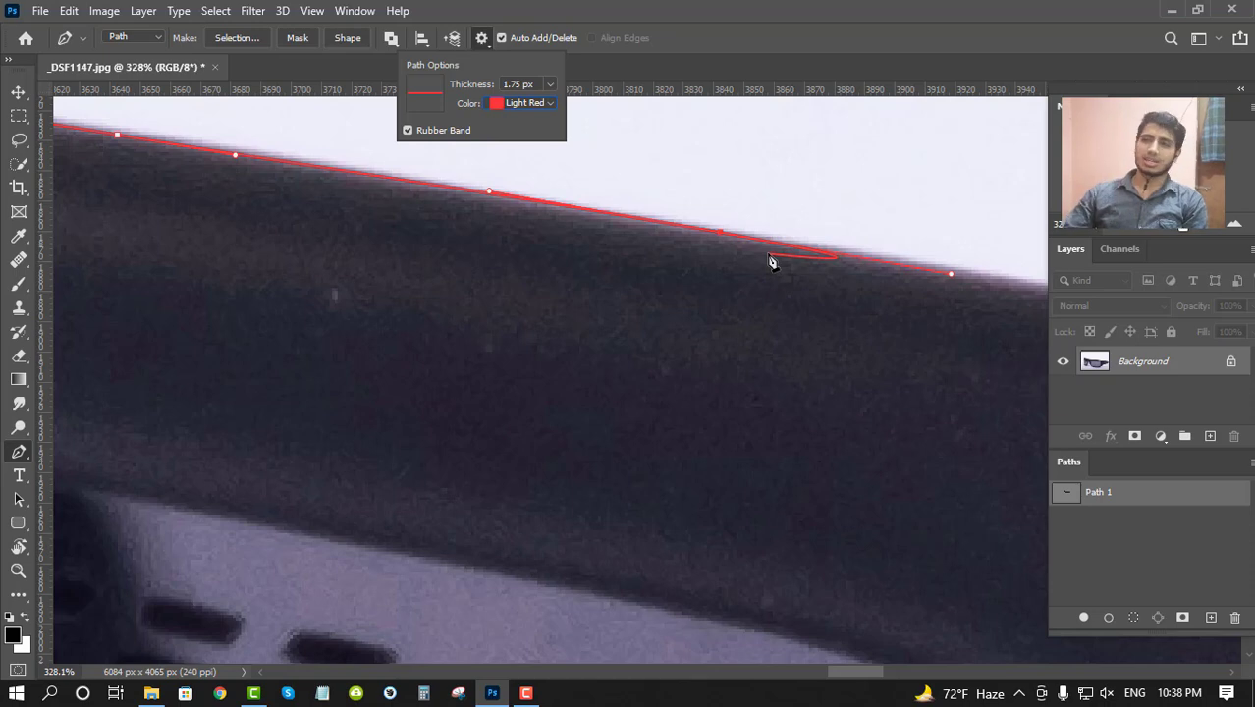
- Set the path's display color to Cyan
key("space")
scroll(688, 348, "down", 10)
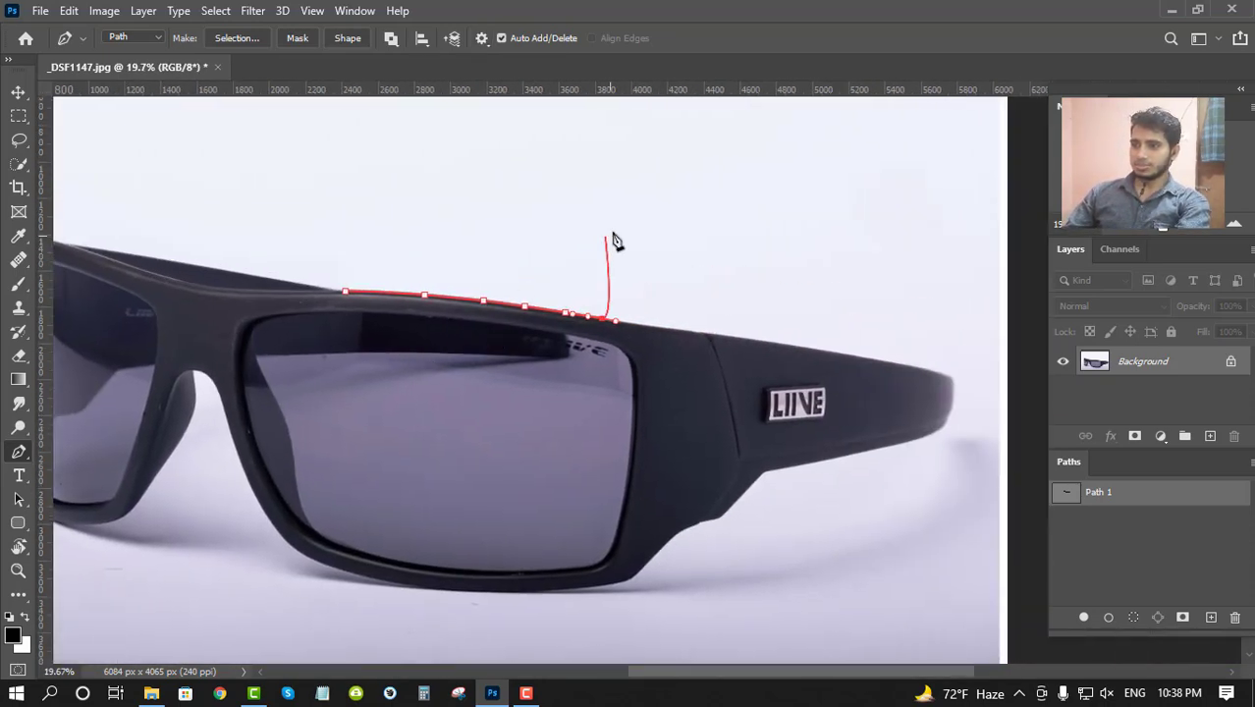
key("space")
left_click_drag(459, 212, 652, 283)
left_click_drag(646, 281, 629, 221)
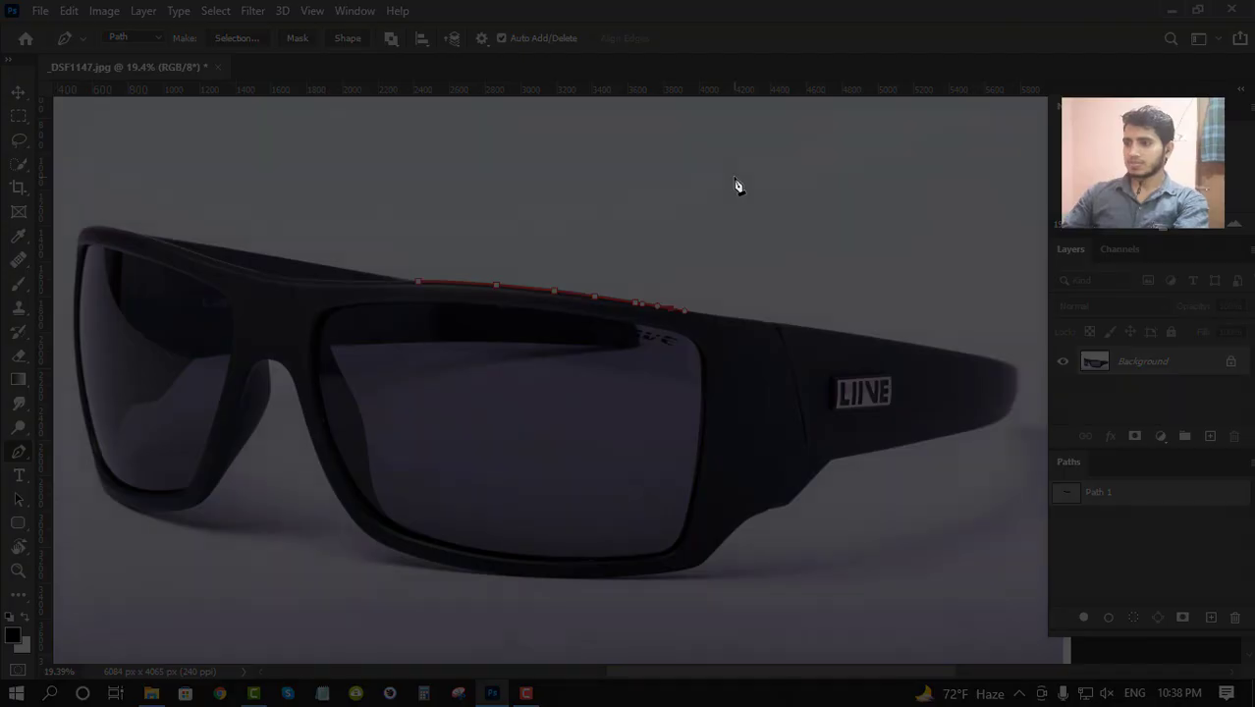
scroll(760, 353, "up", 4)
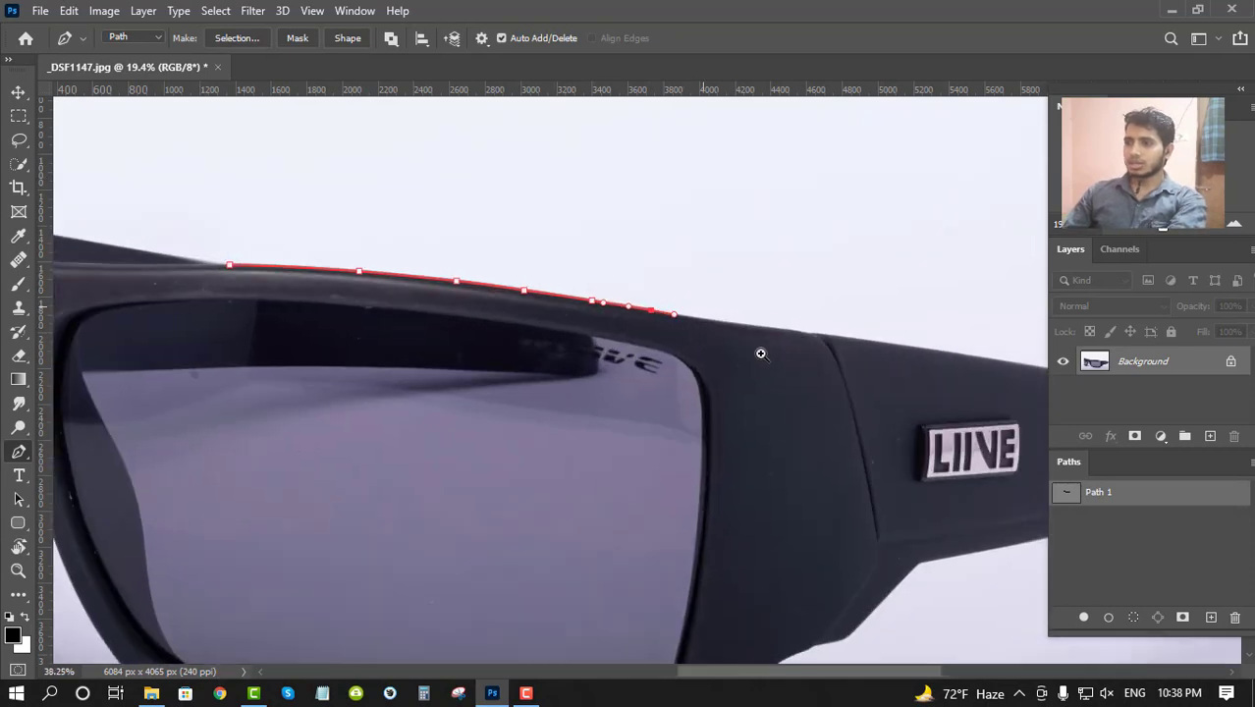
left_click(481, 38)
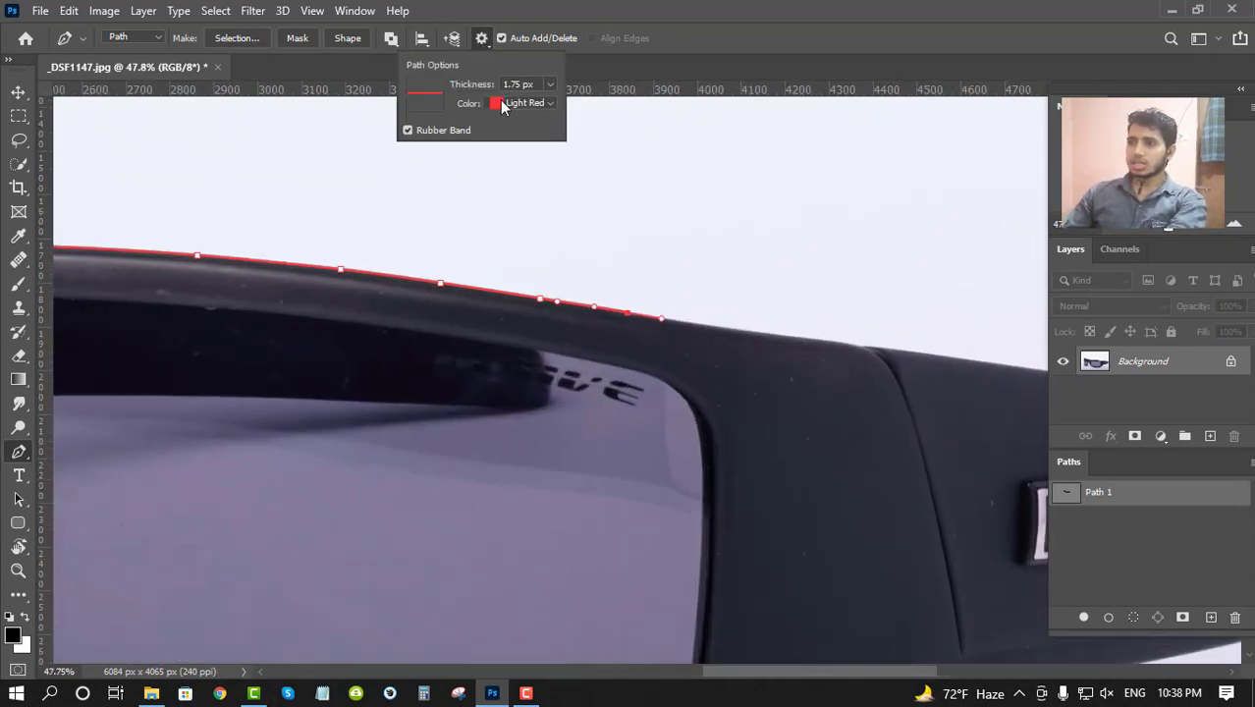
left_click(500, 101)
left_click(518, 222)
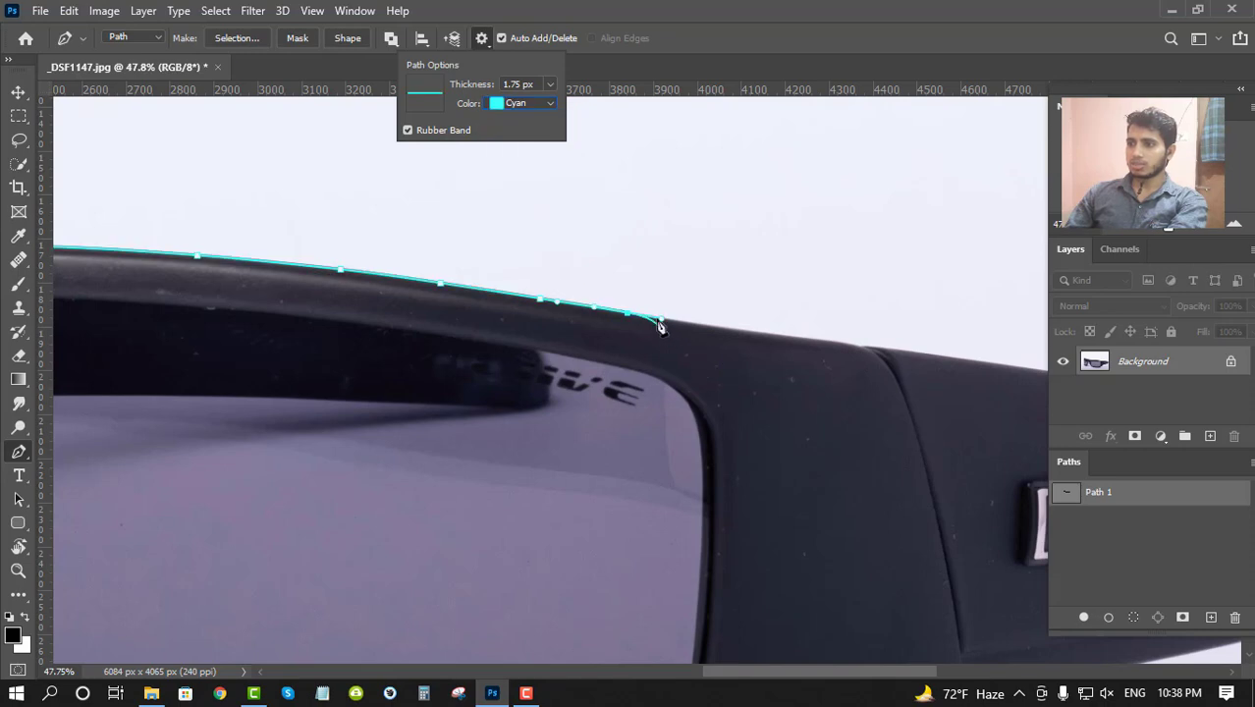
- Examine up close how the cyan path and its handles follow the frame's top edge around the last anchor
scroll(668, 319, "up", 5)
left_click(483, 38)
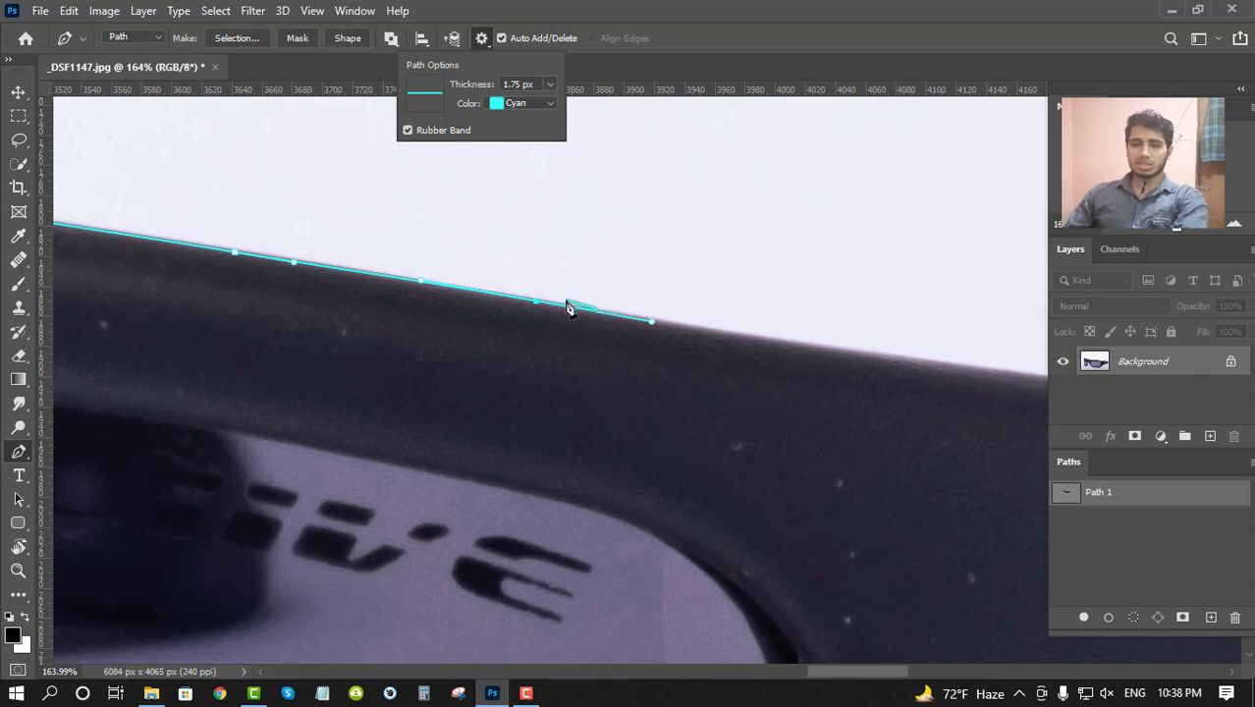
mouse_move(569, 309)
left_mouse_down()
mouse_move(556, 360)
mouse_move(557, 292)
left_mouse_up()
scroll(556, 298, "up", 1)
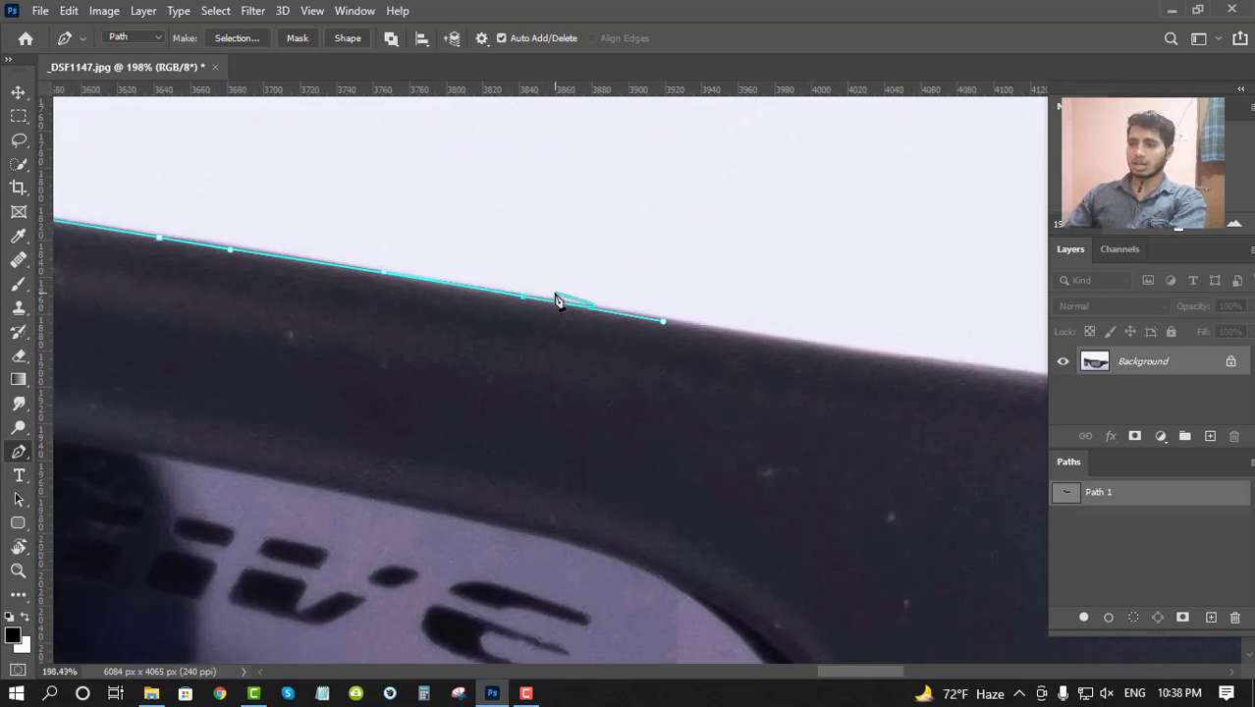
scroll(556, 299, "up", 1)
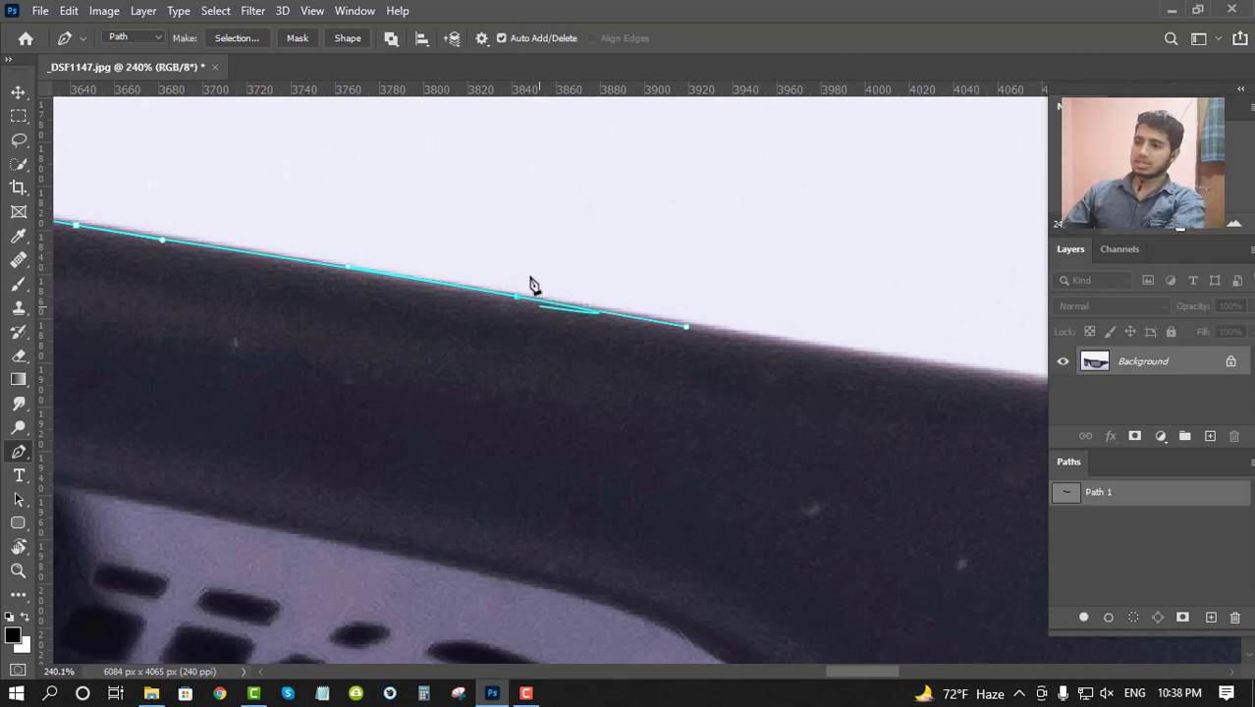
scroll(567, 335, "up", 2)
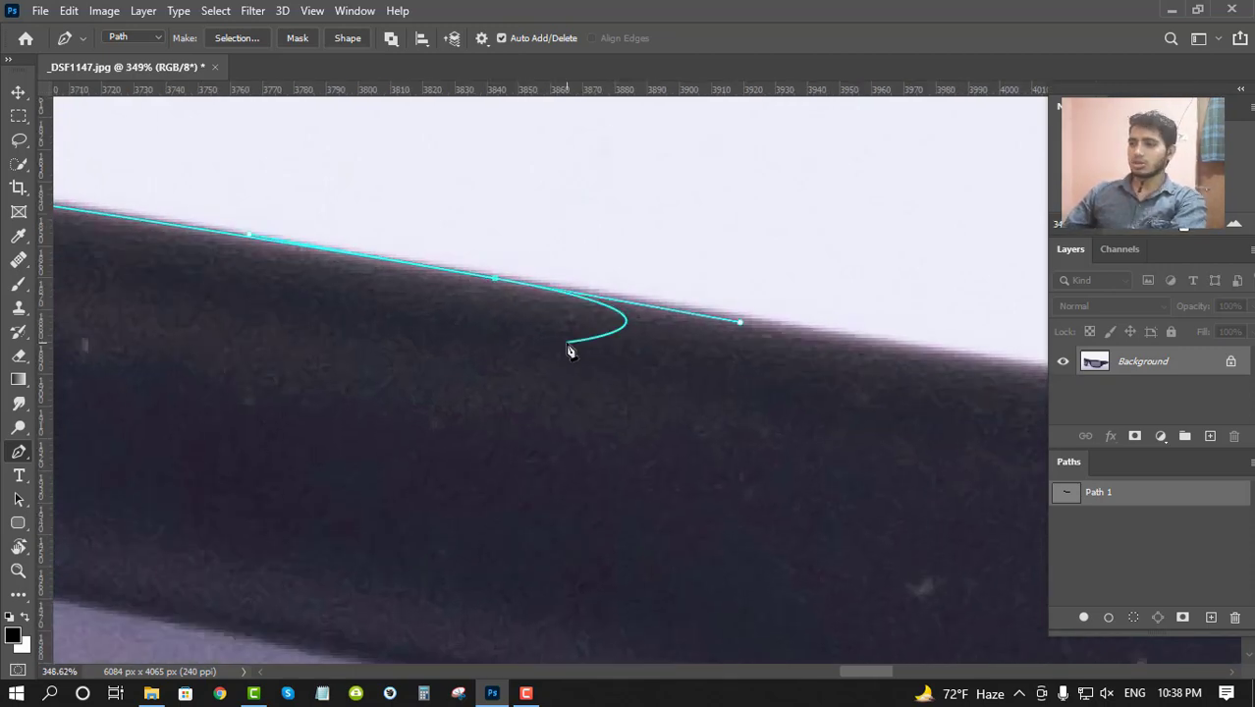
left_click_drag(697, 316, 612, 336)
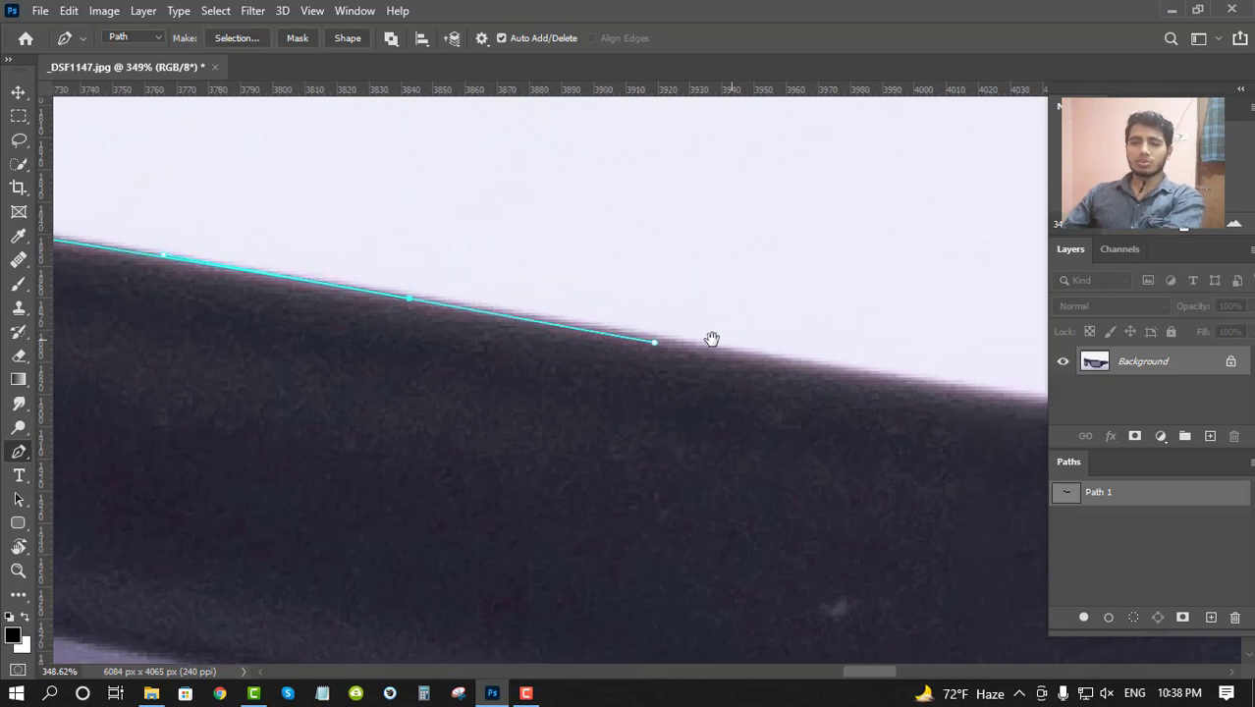
left_click_drag(712, 339, 558, 335)
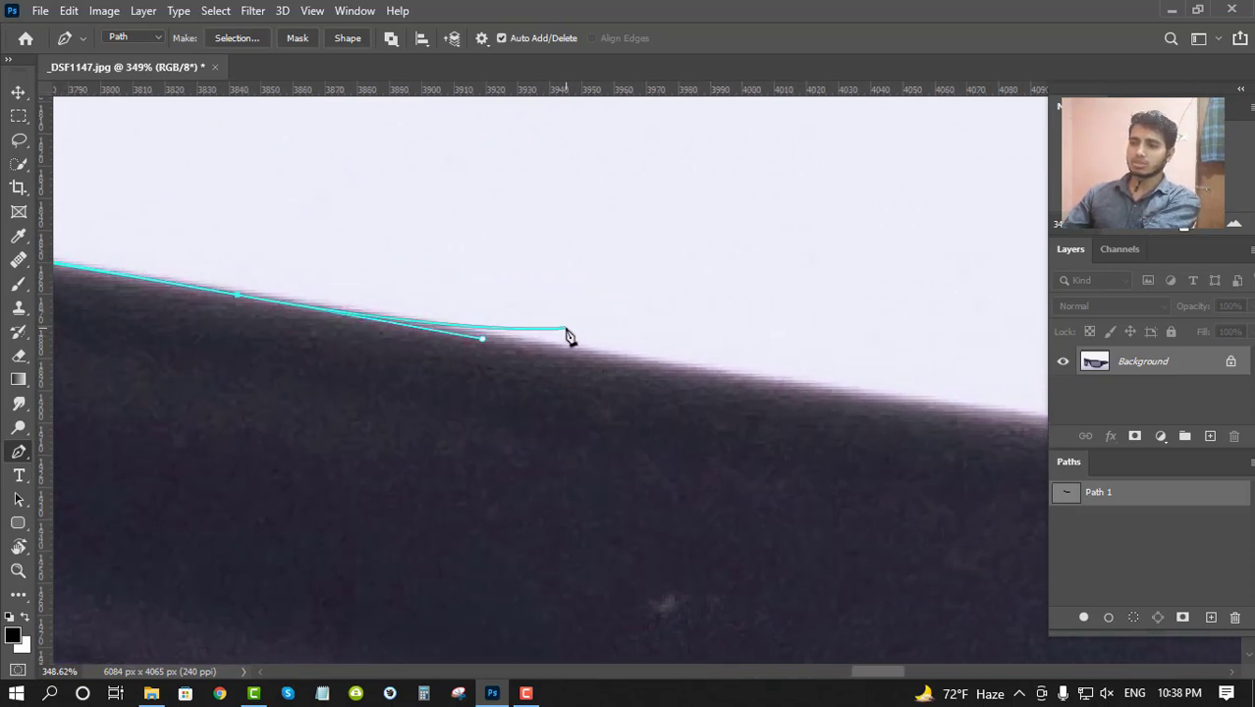
- Continue the path into the frame with two corner anchors at about 3900 px and 3963 px
left_click(482, 40)
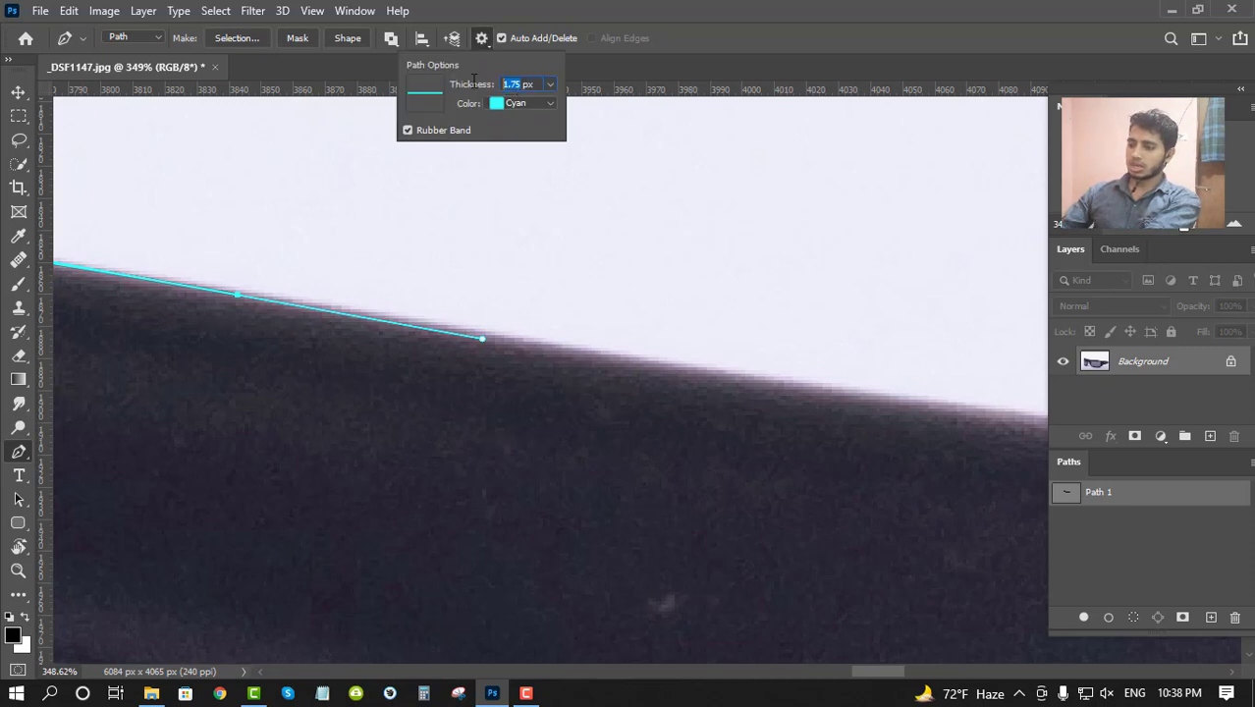
key("Return")
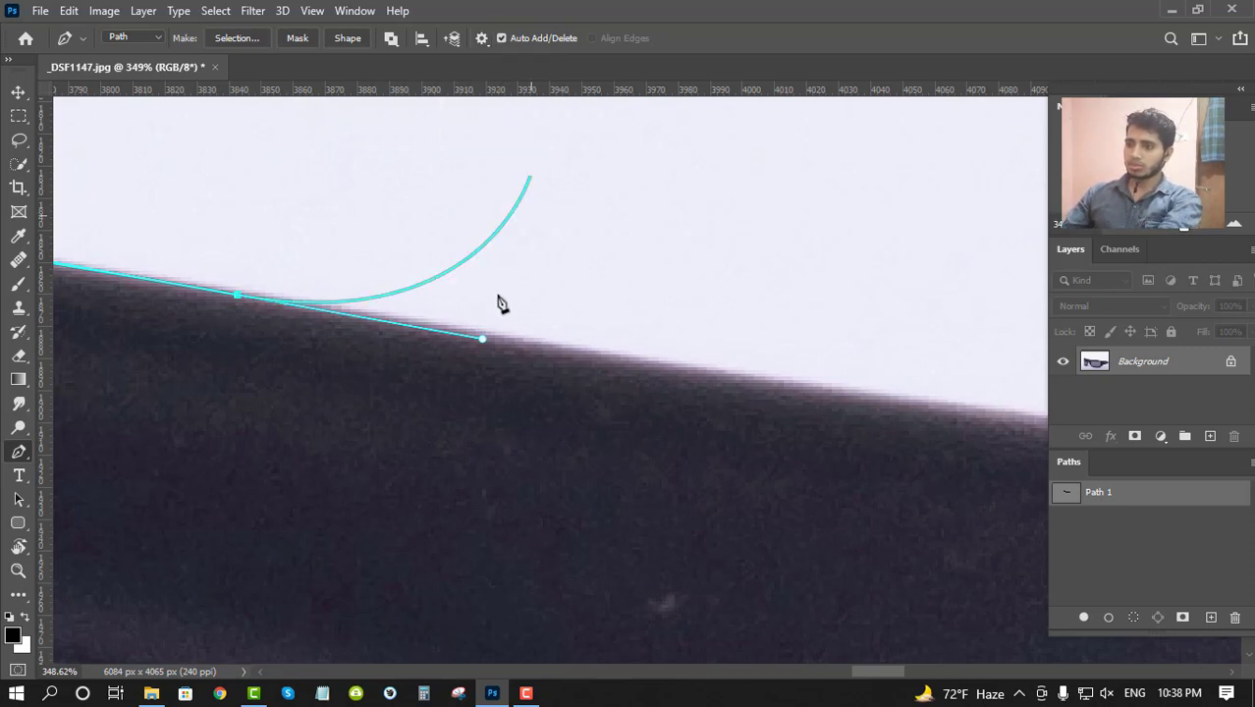
left_click_drag(426, 469, 477, 464)
left_click(623, 486)
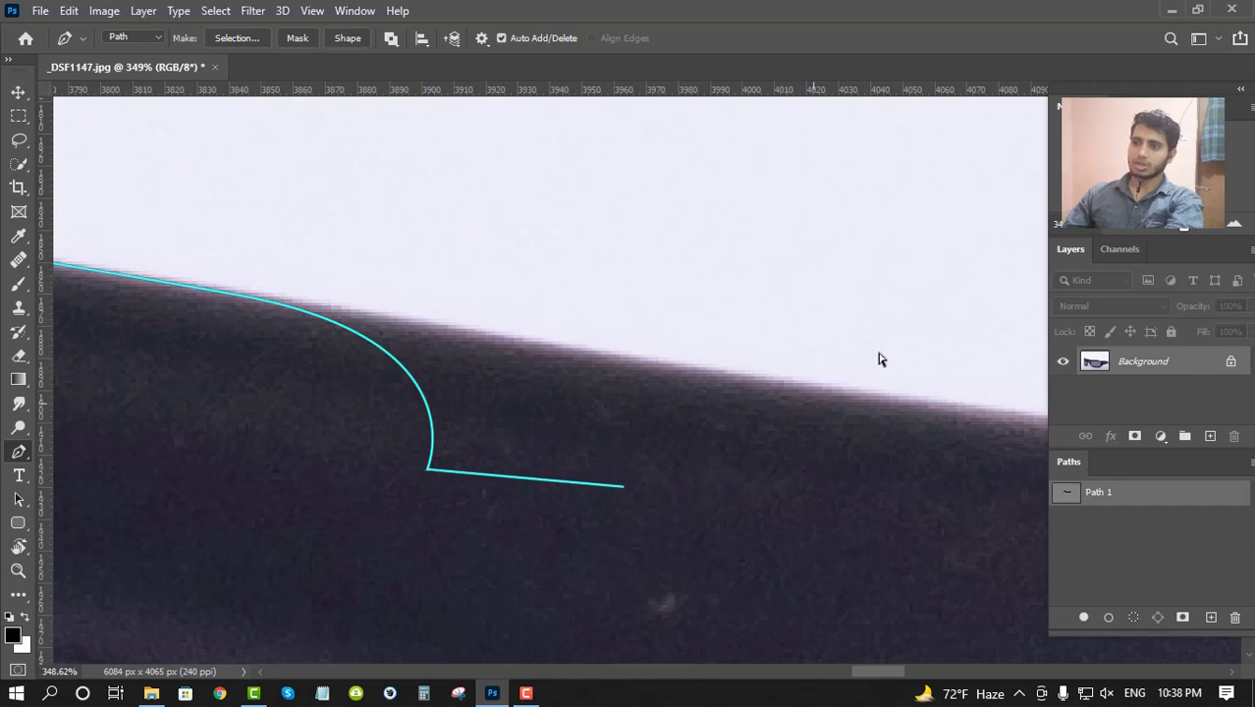
- Set the path's display thickness to 0.5 px and inspect the thin line at different zoom levels
left_click(451, 414, "ctrl")
left_click(482, 39)
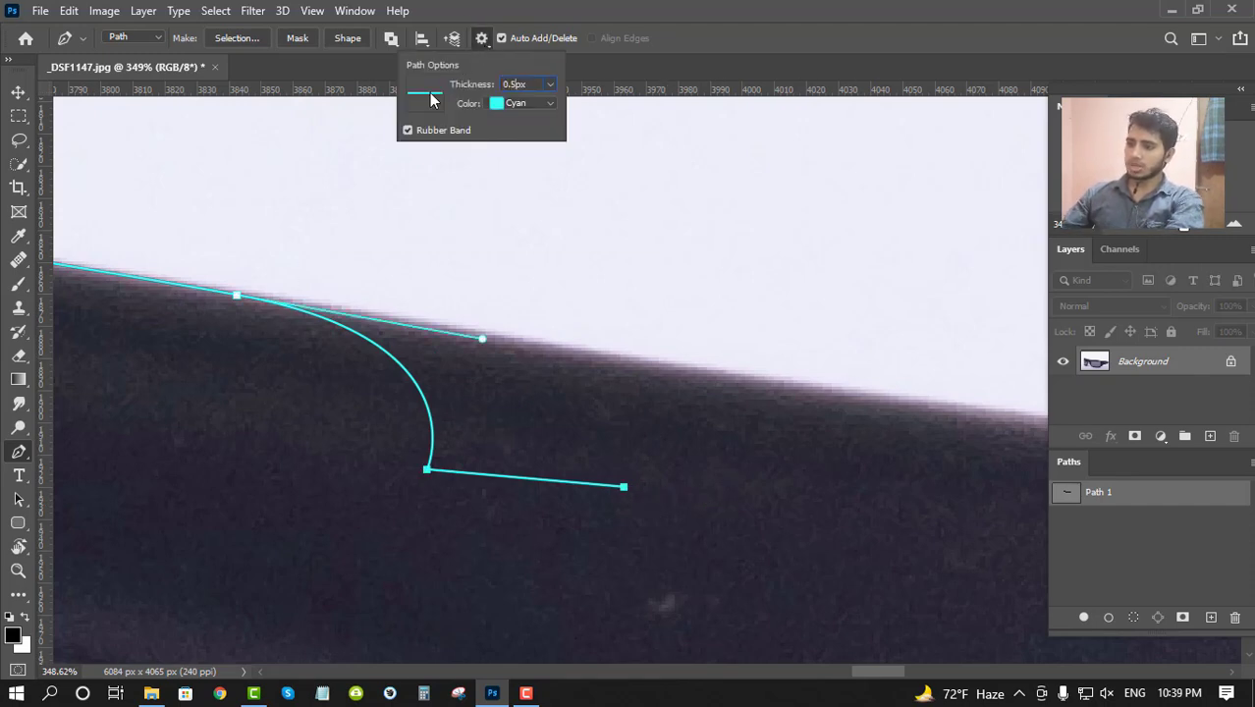
key("Return")
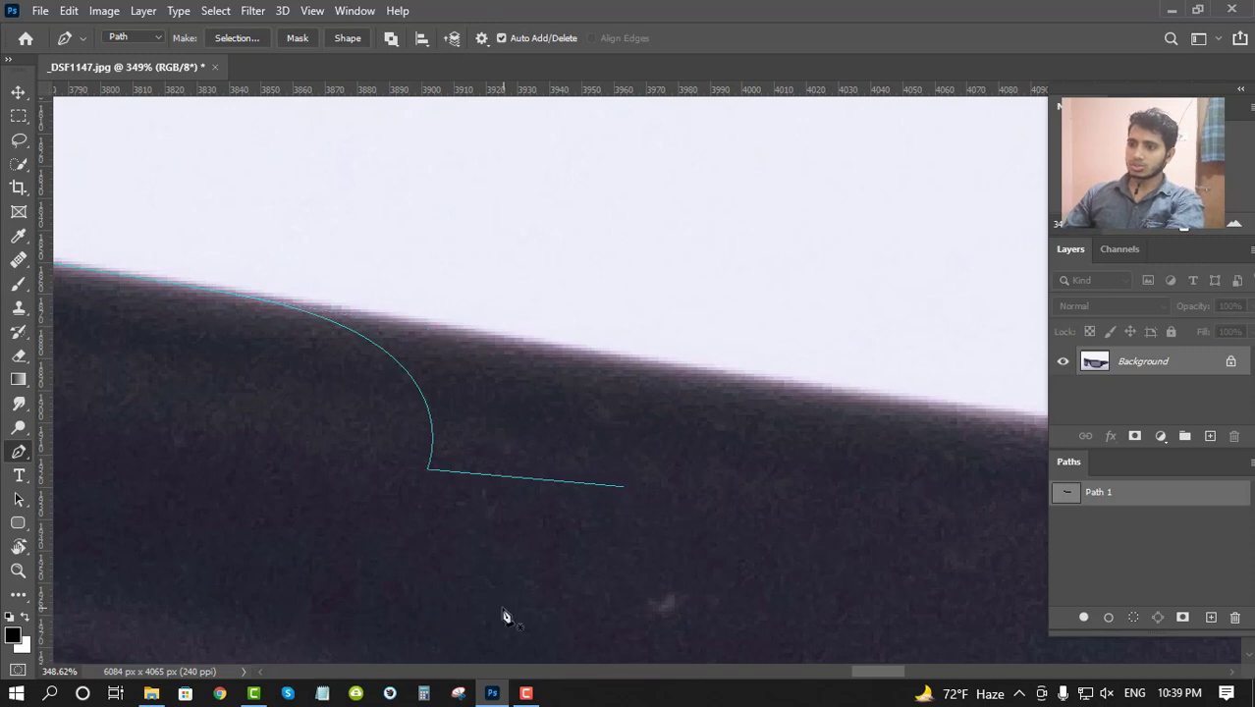
scroll(504, 617, "down", 5)
scroll(611, 531, "up", 8)
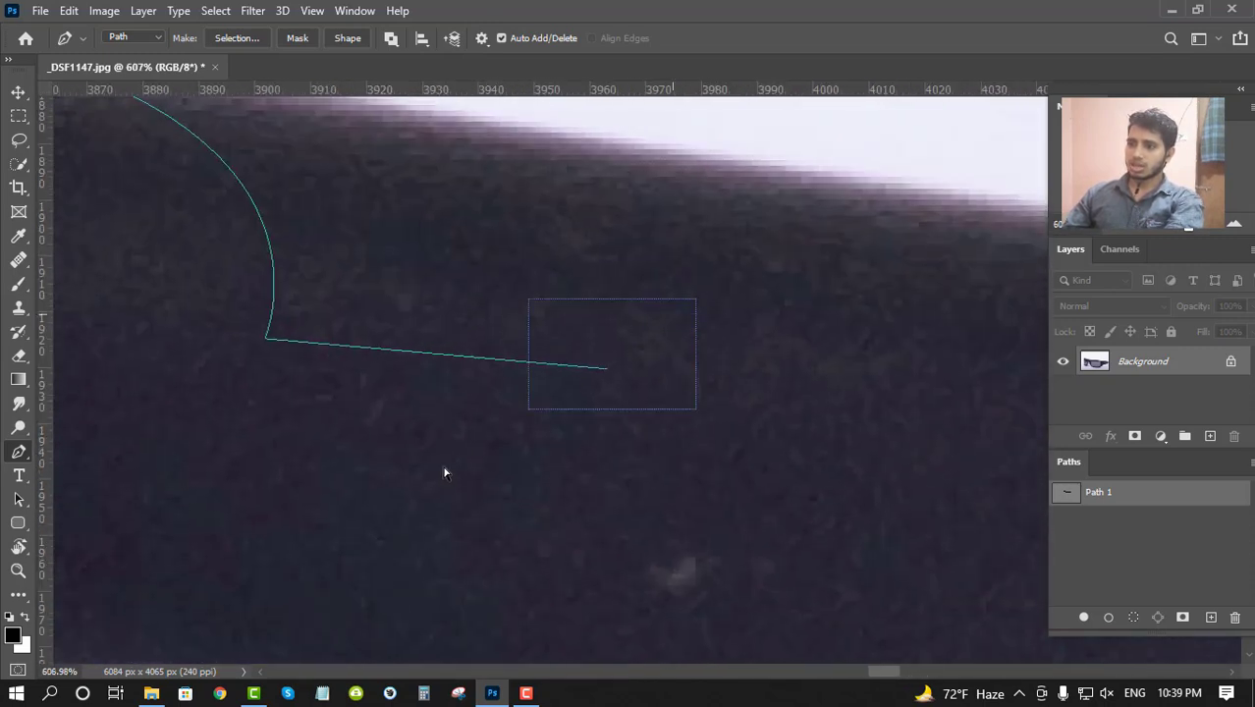
- Continue the path on the frame's top edge with an anchor at about 4055 px and a smooth anchor at about 4210 px
scroll(729, 376, "down", 2)
scroll(681, 302, "right", 2)
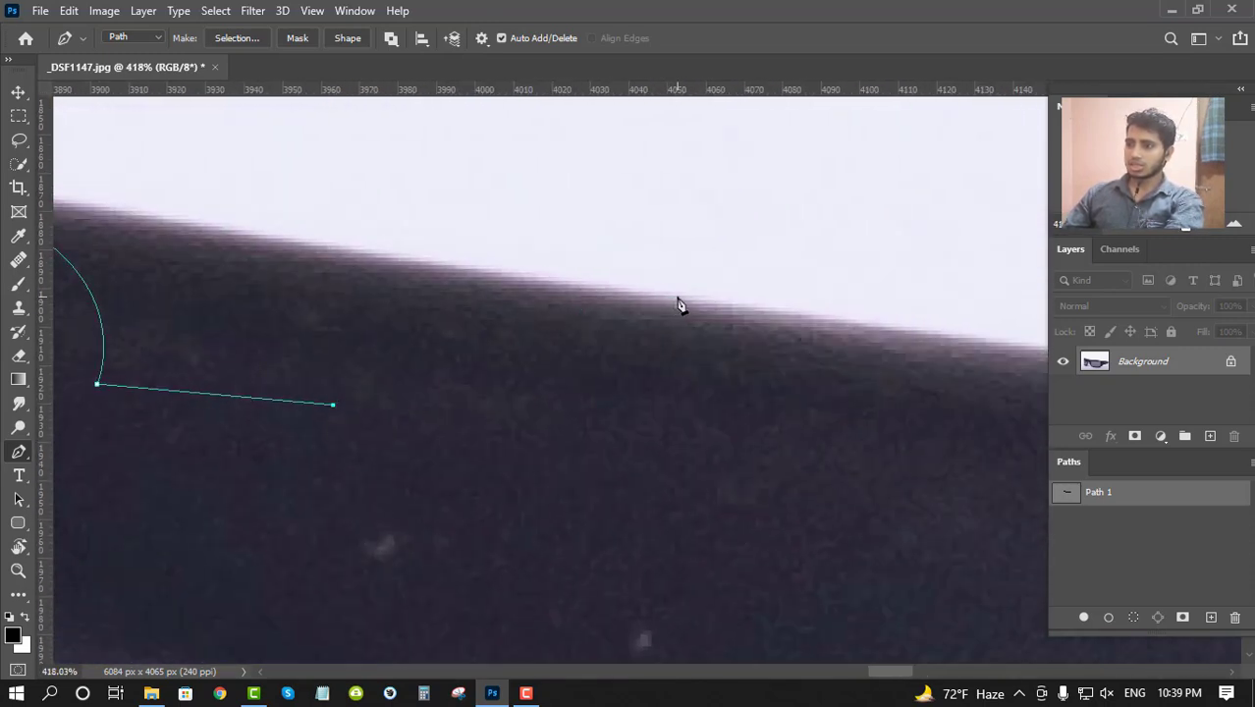
left_click(685, 301)
left_click_drag(689, 308, 124, 308)
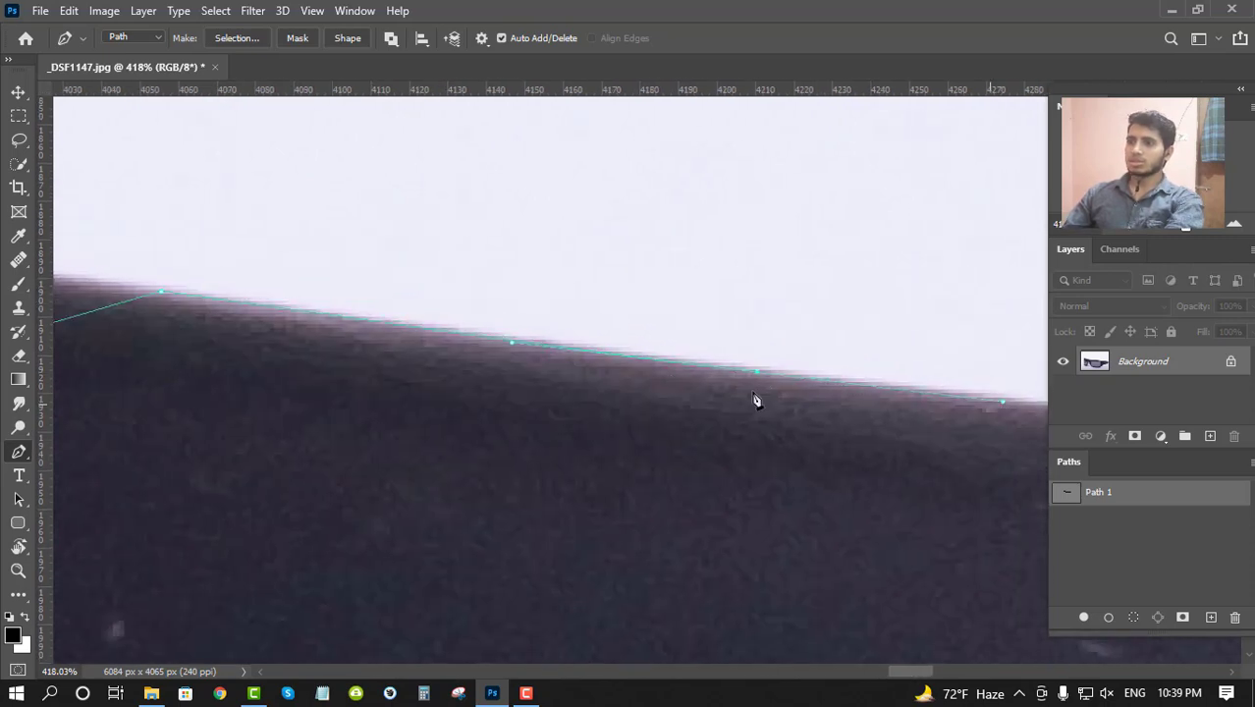
- Set the path's display thickness to 1.75 px
left_click(482, 38)
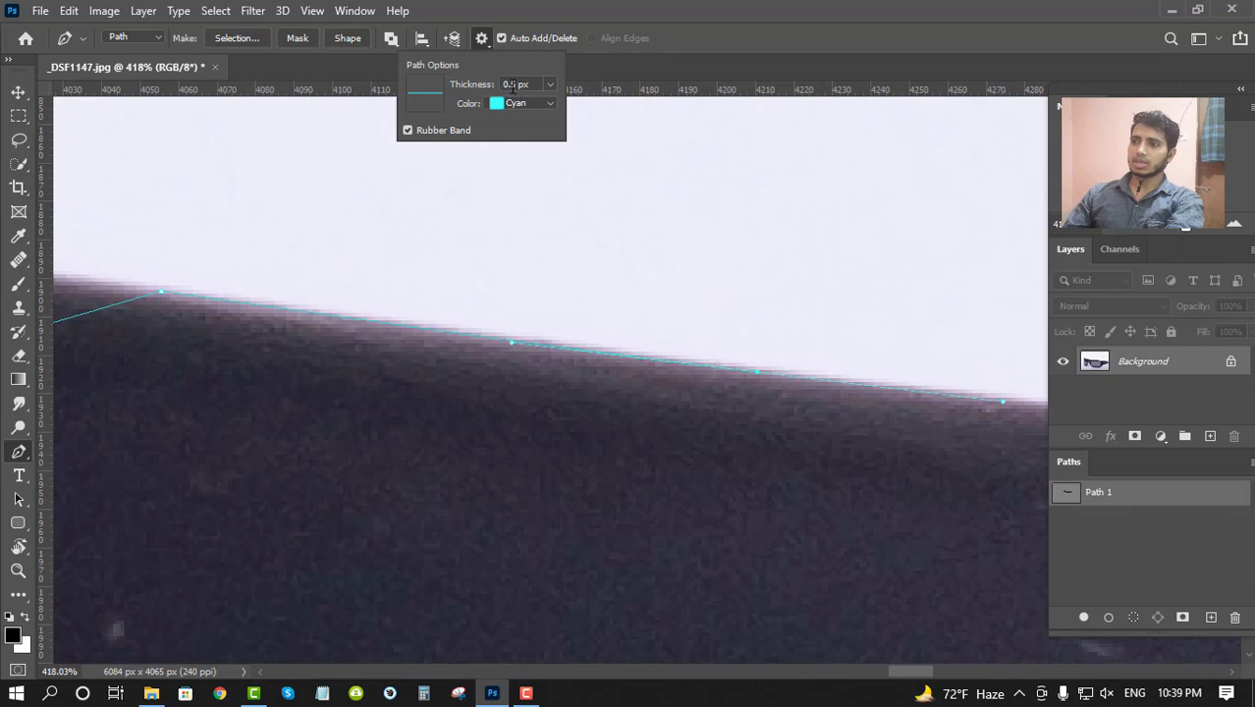
key("ctrl+a")
type("1.5")
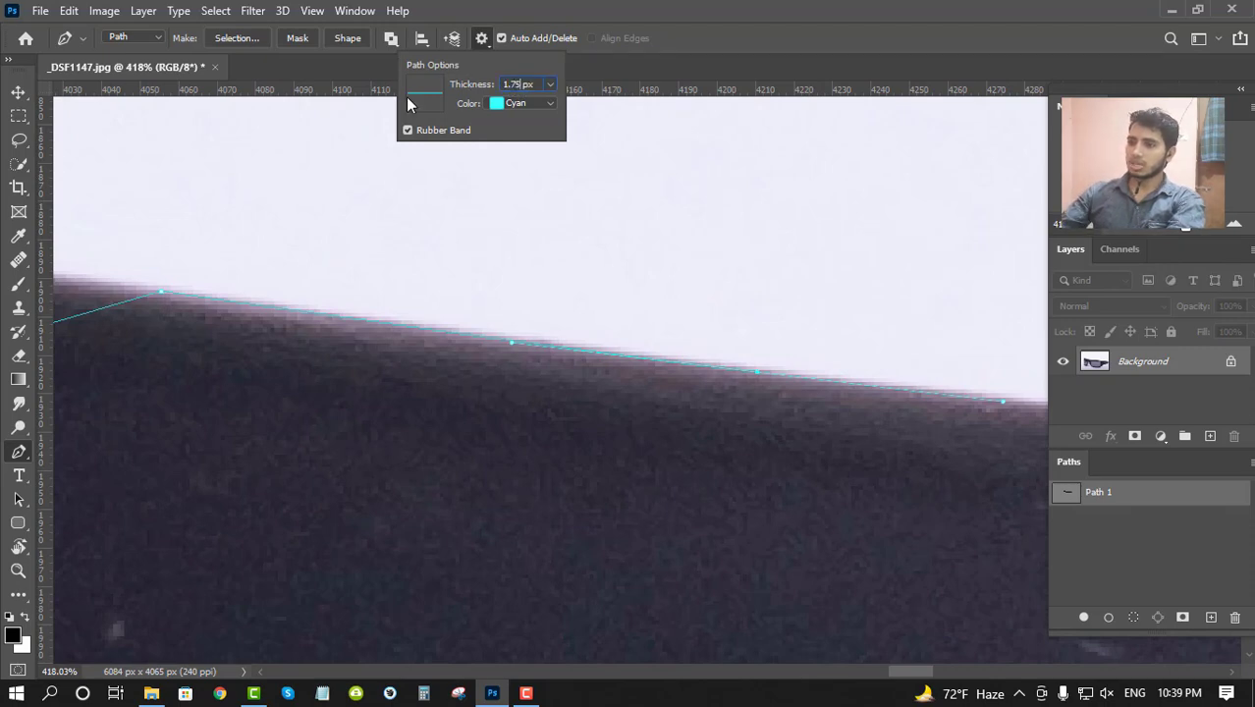
key("Return")
- Add a smooth anchor at about 4370 px where the frame's top edge curves down toward the temple arm
scroll(830, 384, "right", 5)
scroll(830, 384, "down", 1)
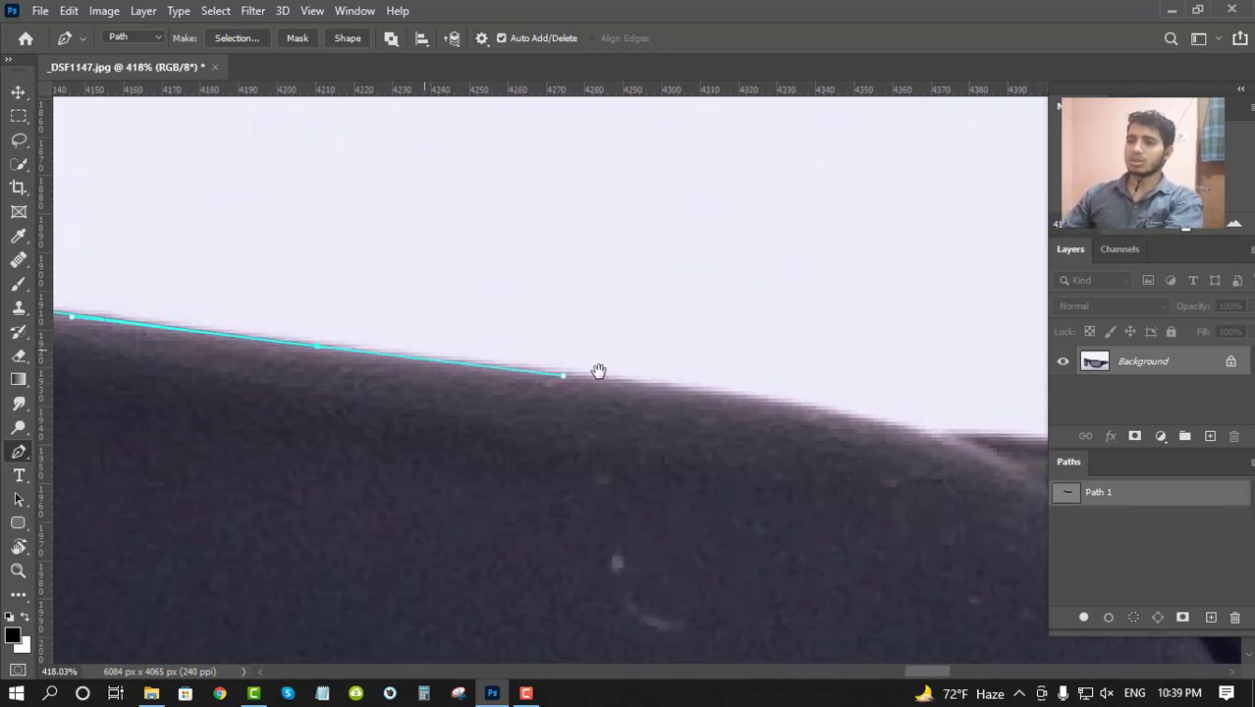
left_click_drag(807, 401, 930, 440)
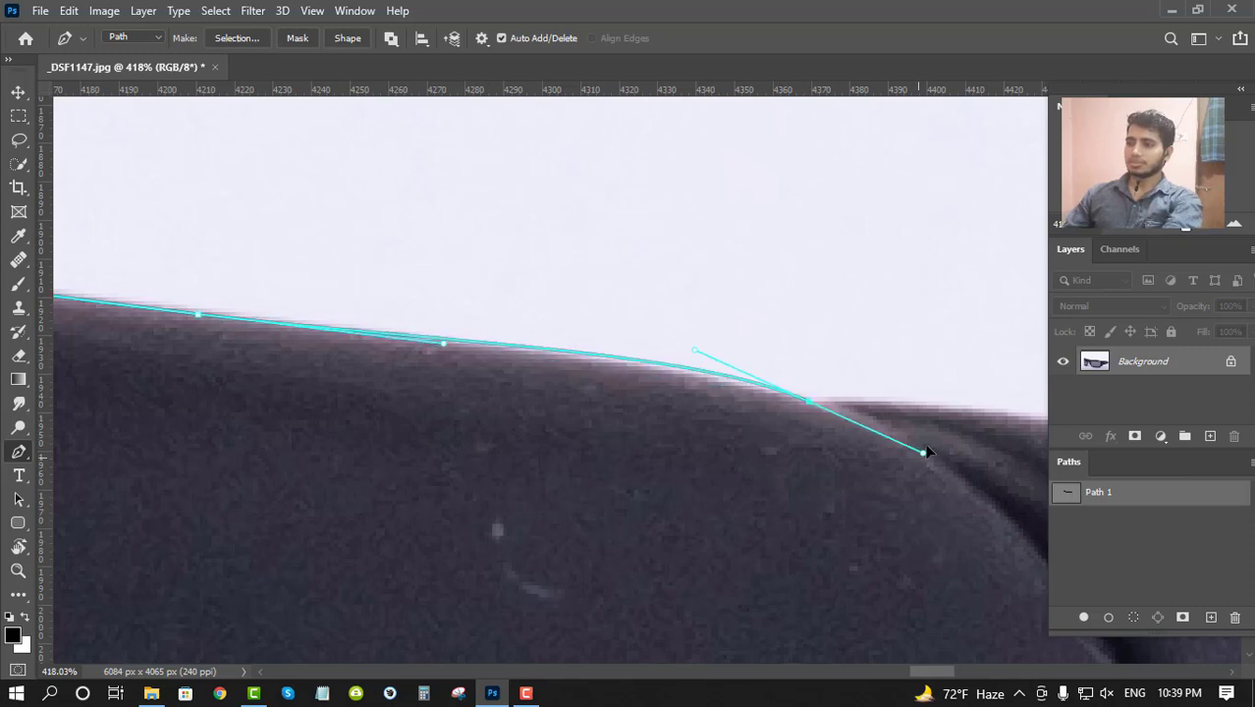
- Enable Snap Vector Tools and Transforms to Pixel Grid in the Tools preferences
scroll(728, 518, "down", 3)
scroll(586, 323, "up", 2)
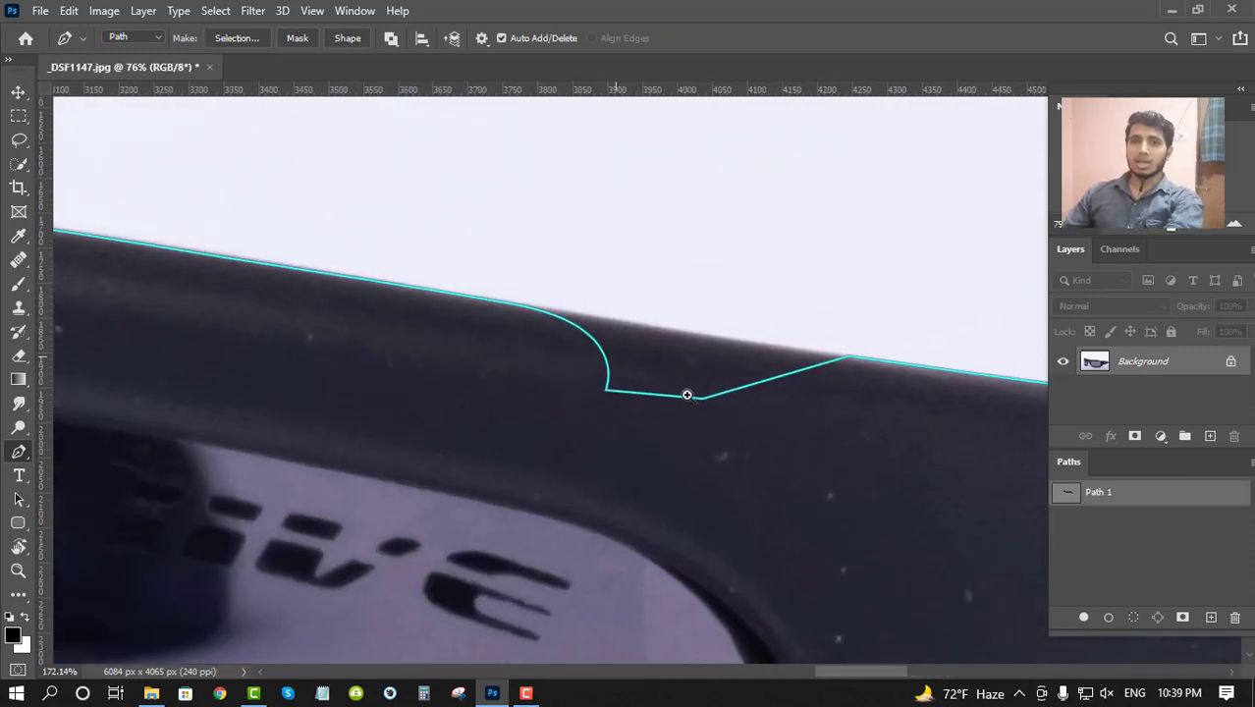
left_click_drag(686, 393, 546, 411)
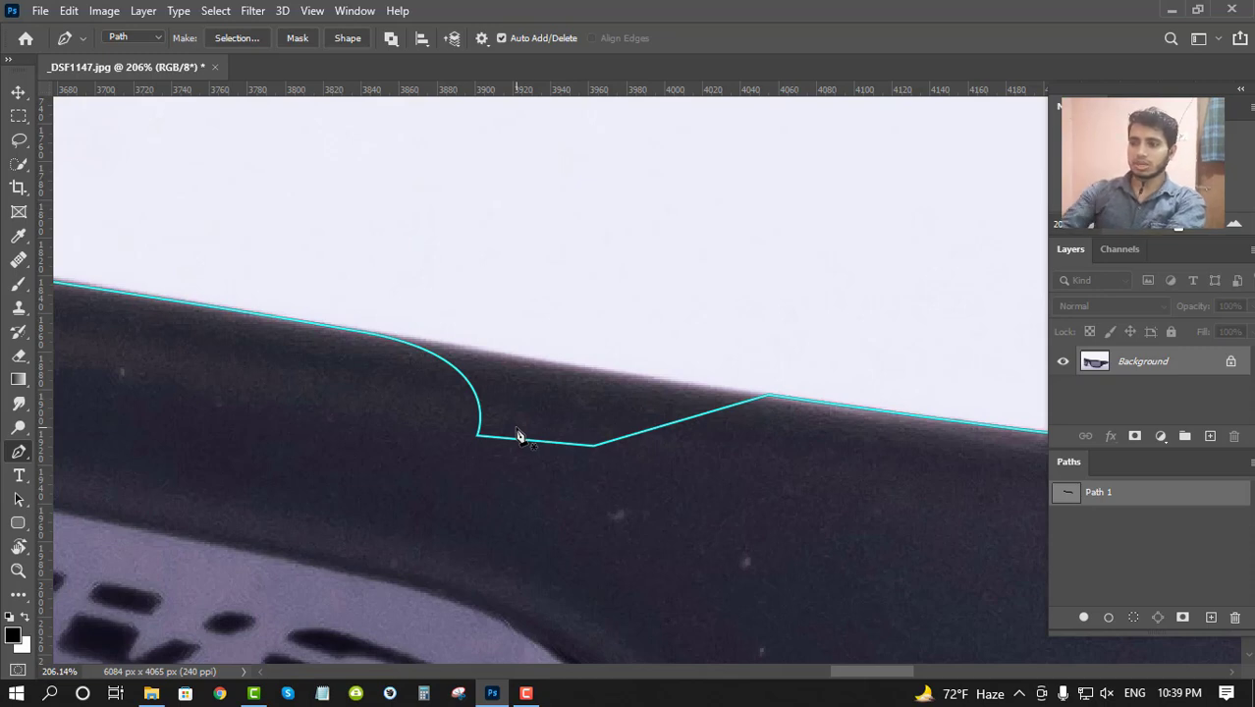
key("ctrl+k")
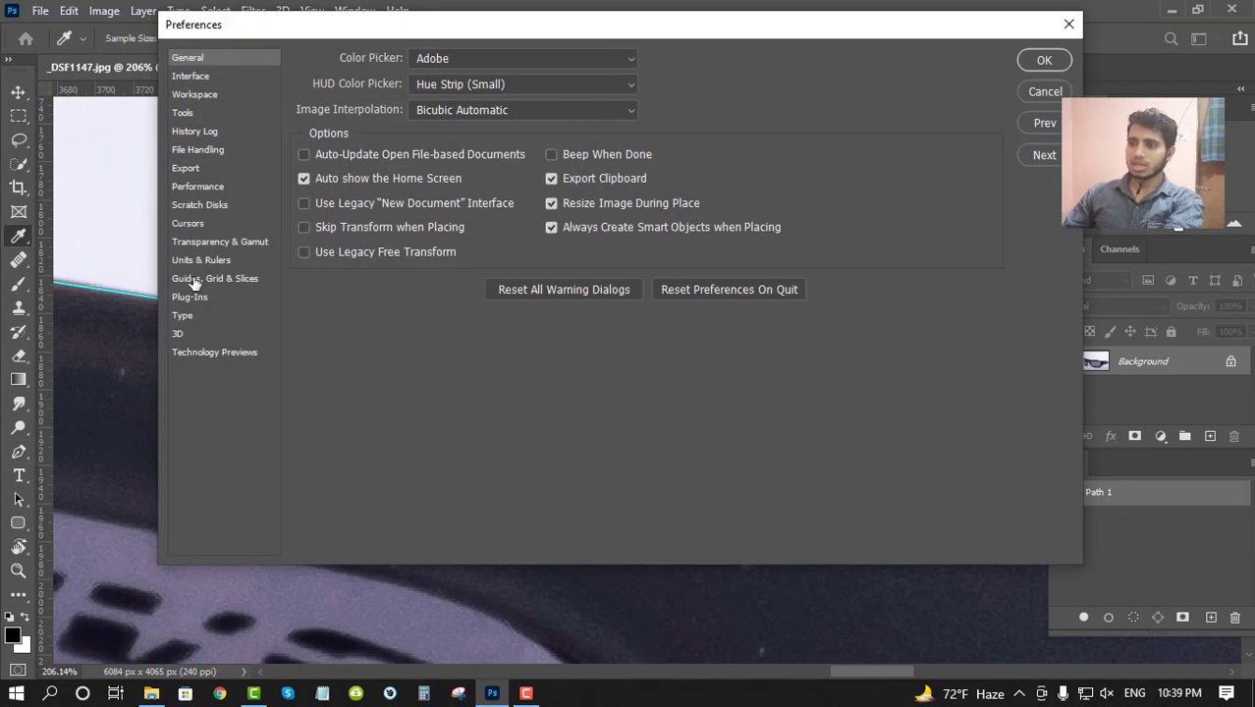
left_click(199, 152)
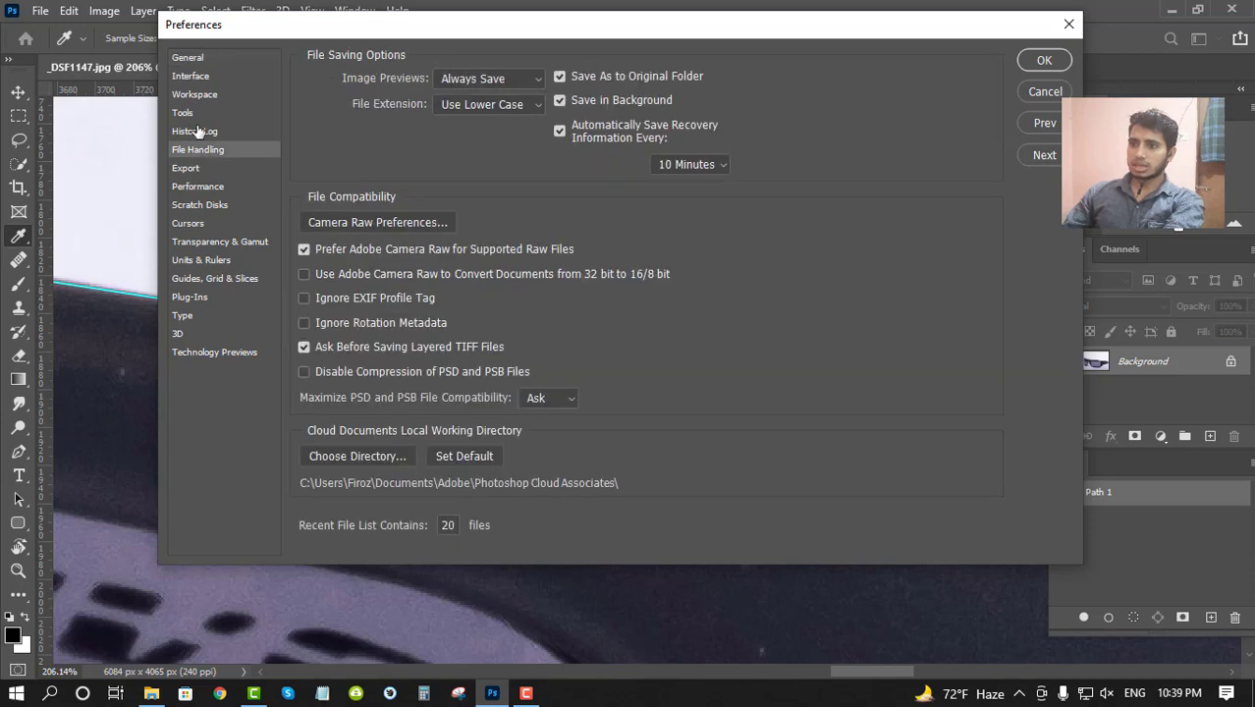
left_click(188, 78)
left_click(187, 95)
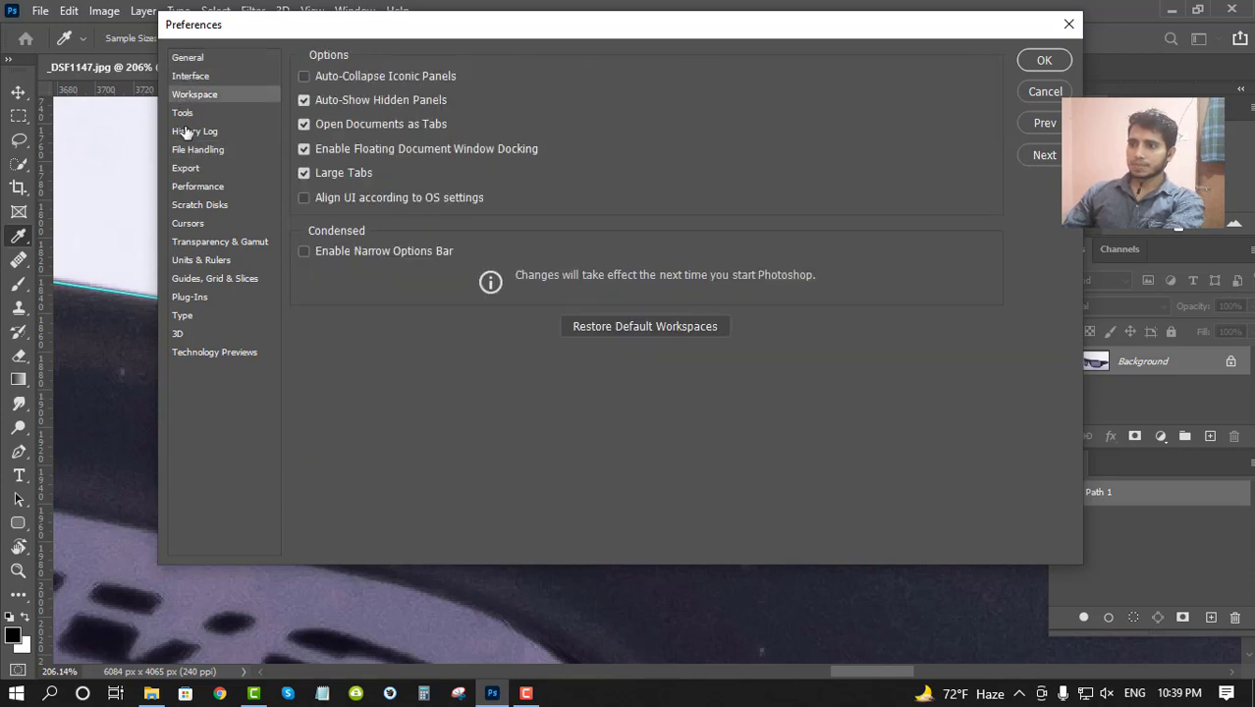
left_click(185, 131)
left_click(182, 119)
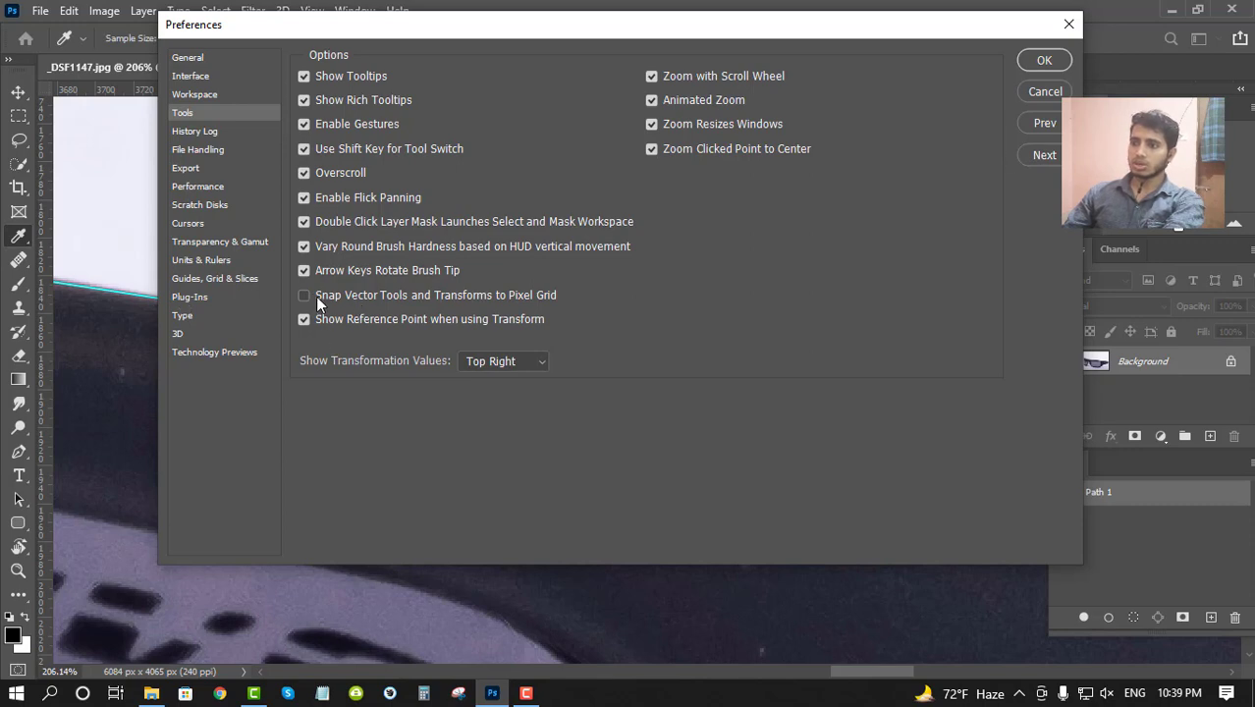
left_click(1046, 61)
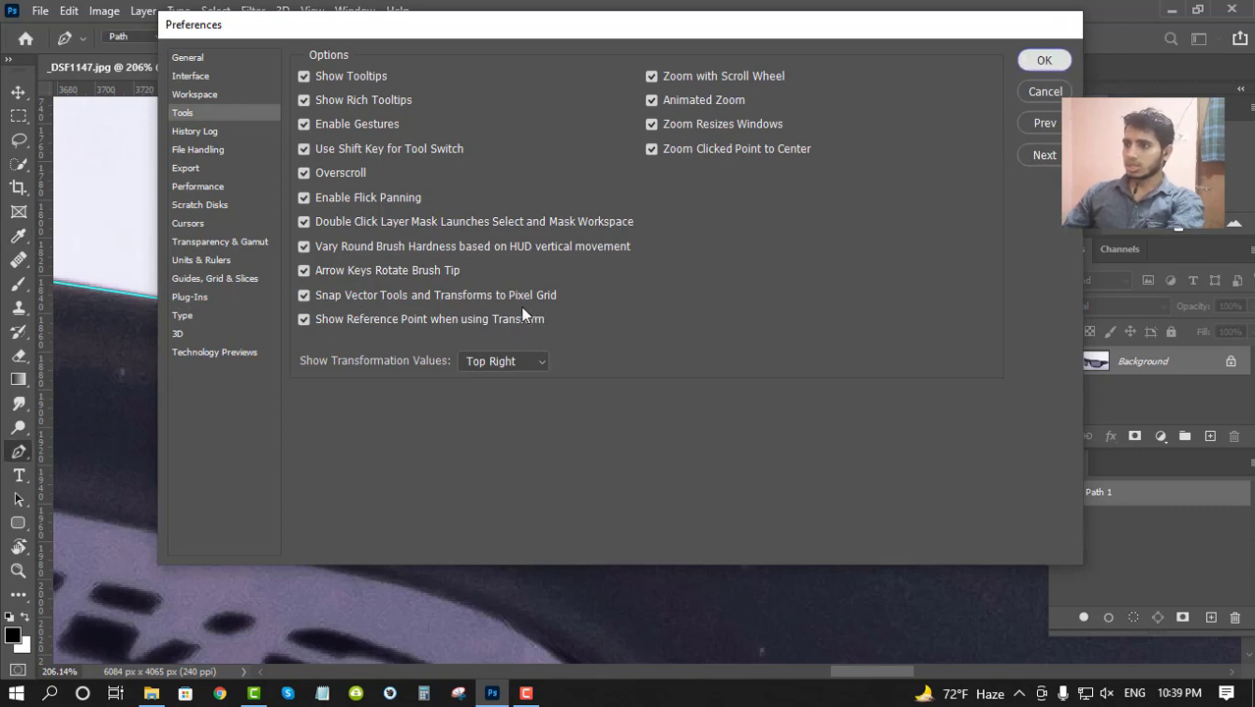
- Add a corner anchor at about 3885 px on the test segment inside the frame and nudge it upward repeatedly
left_click(458, 461)
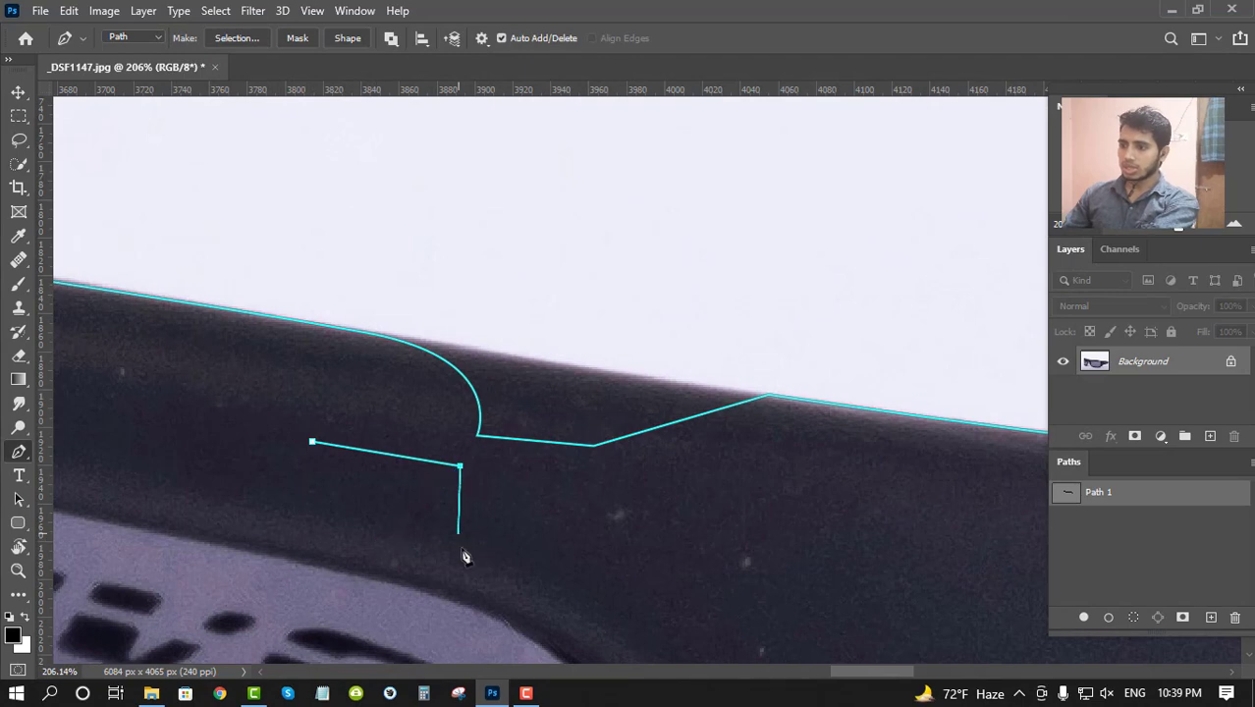
key("Up")
key("Up")
key("Up")
key("Up")
key("Up")
key("Up")
key("Up")
key("Up")
key("Up")
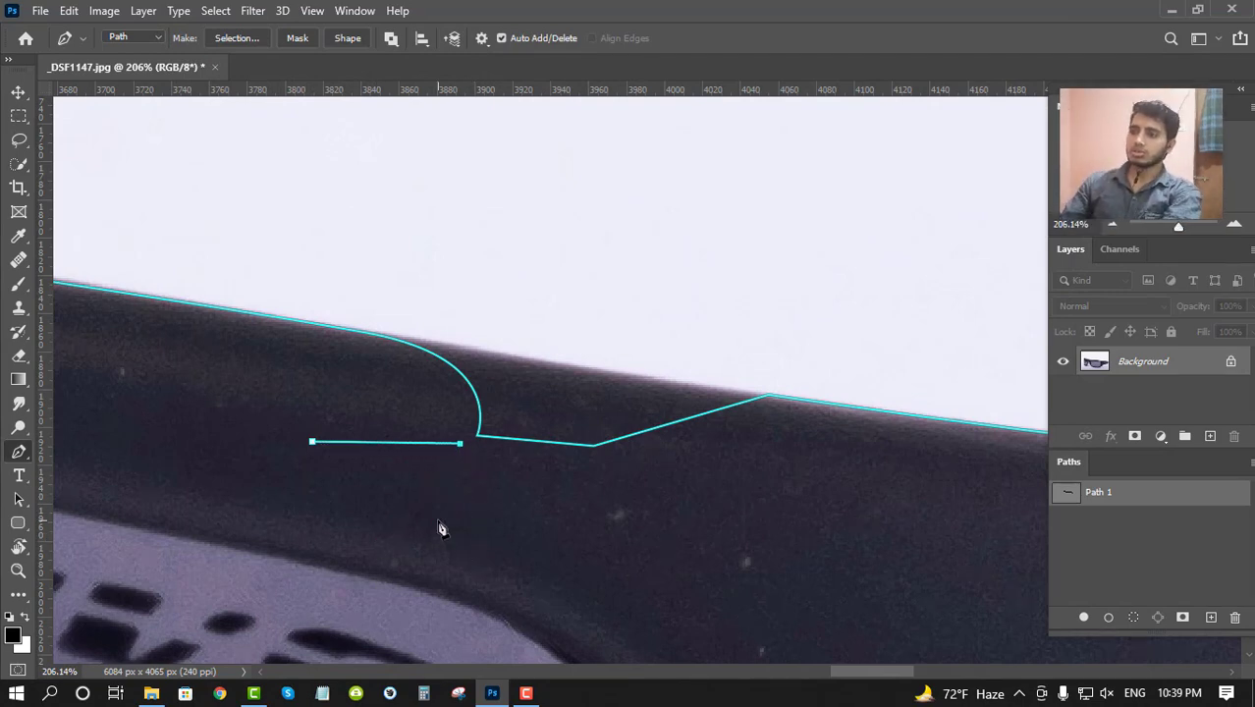
- Disable Snap Vector Tools and Transforms to Pixel Grid in the Tools preferences
key("ctrl+k")
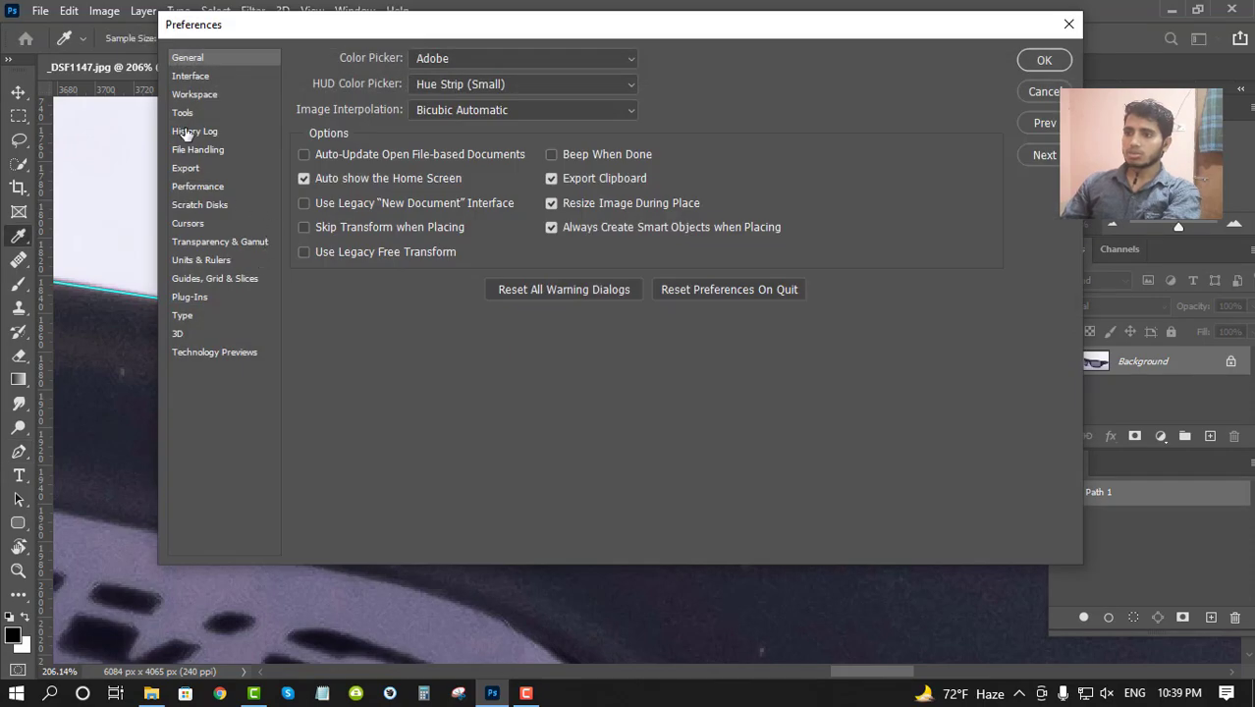
left_click(183, 113)
left_click(330, 295)
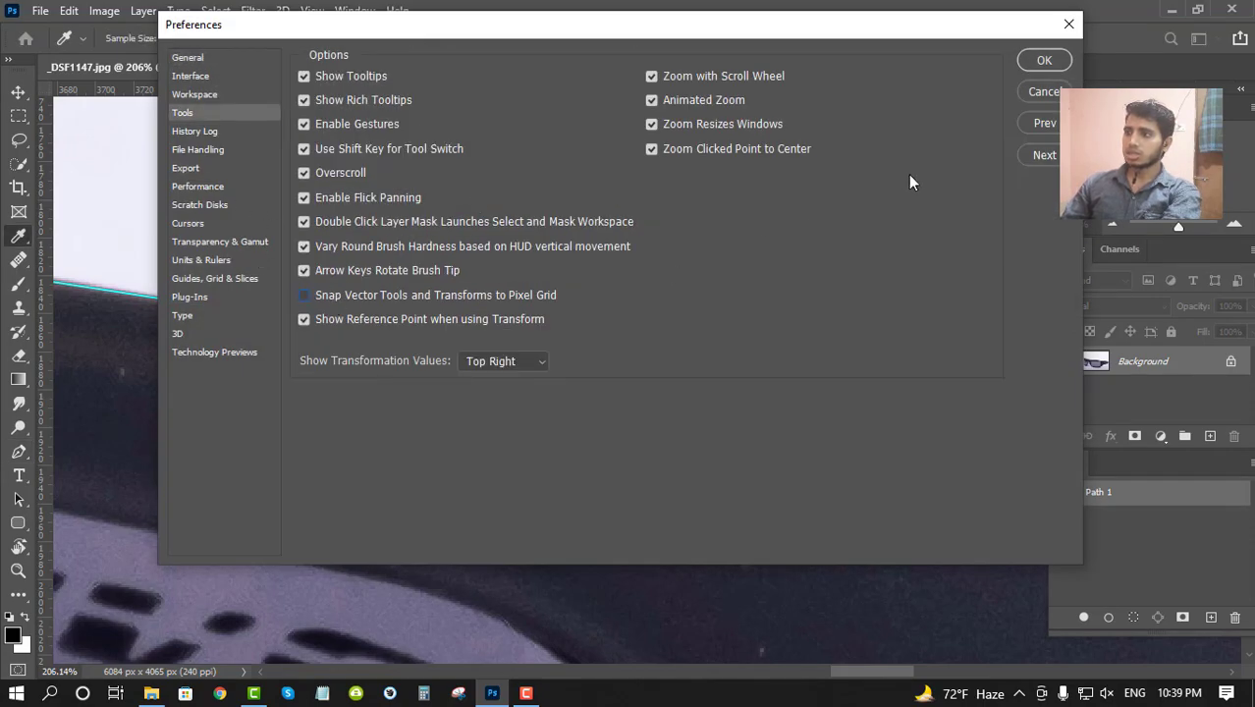
left_click(1043, 60)
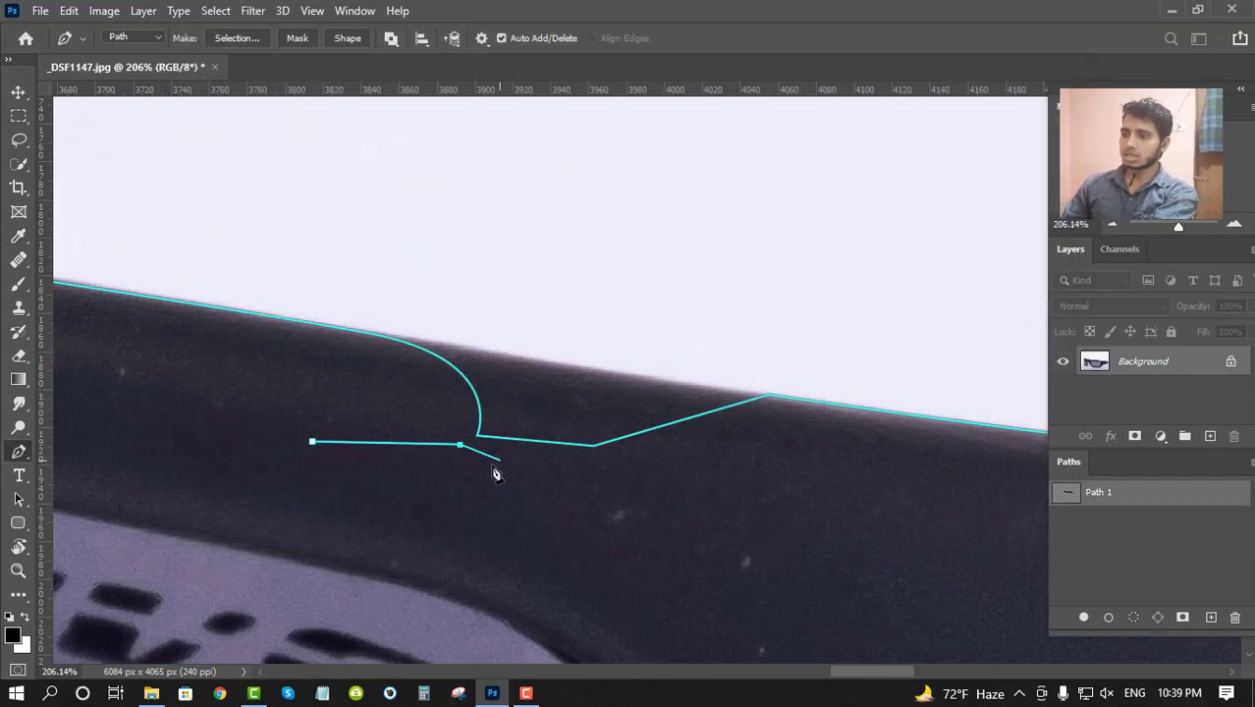
- Nudge the test segment's end anchor downward in small increments
key("Down")
key("Down")
key("Down")
key("Down")
key("Down")
key("Down")
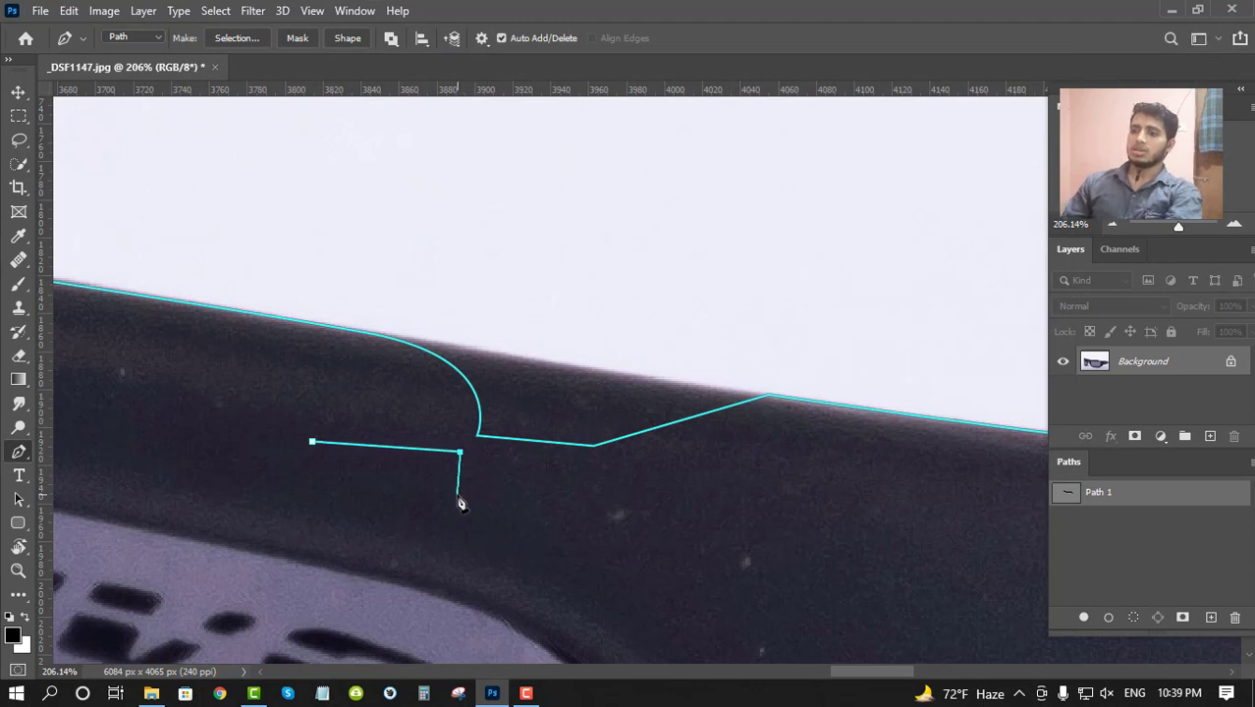
- Delete Path 1 from the sunglasses image
key("ctrl+0")
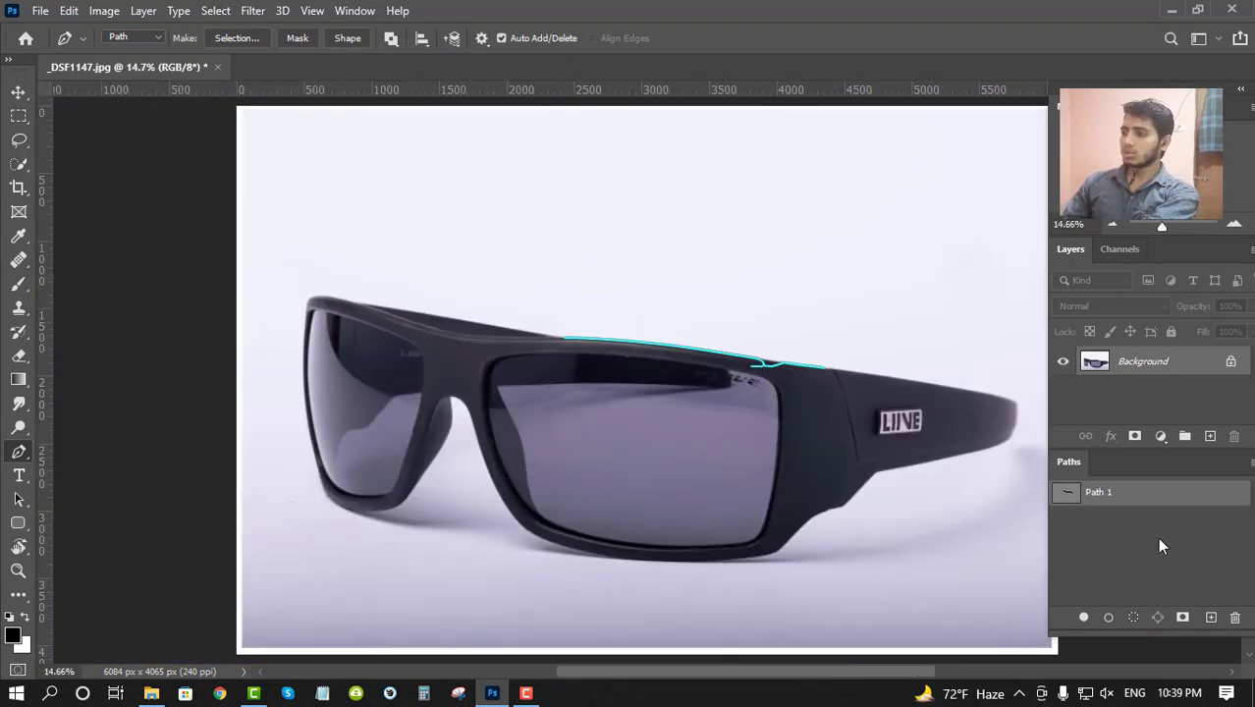
left_click(1115, 534)
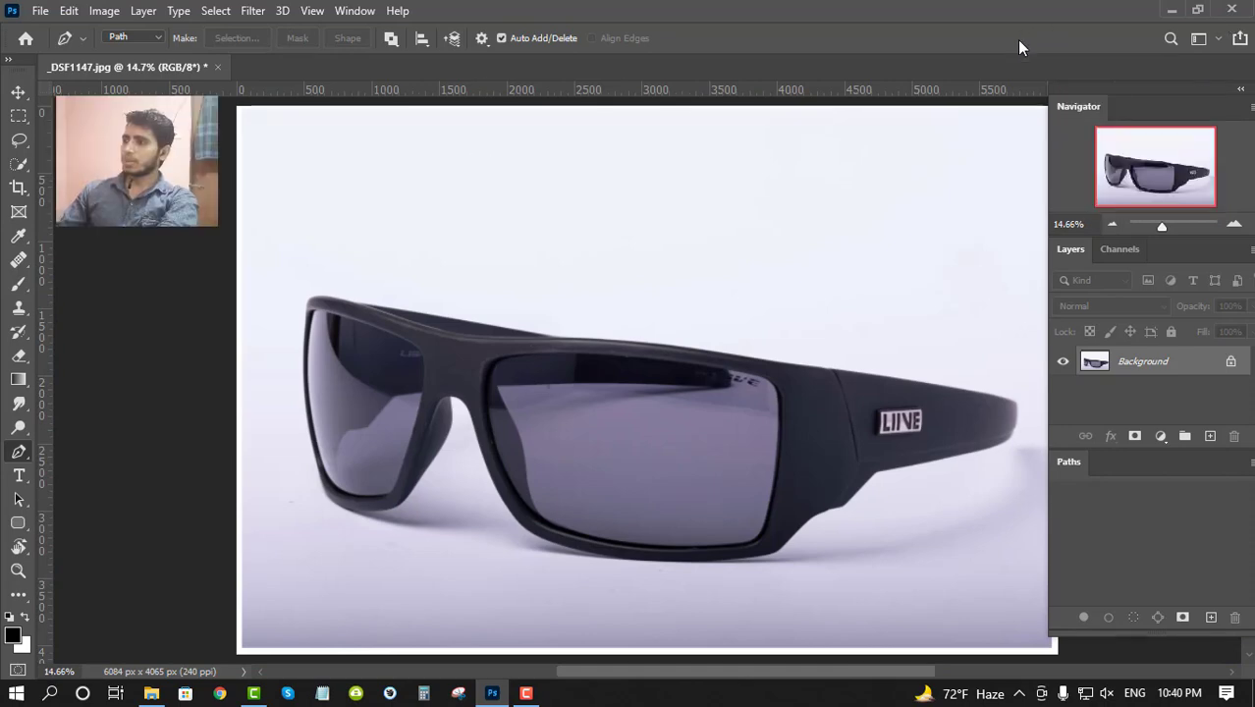
- Save the current layout as a new workspace under the person's name, capturing Keyboard Shortcuts, Menus and Toolbar
left_click(1221, 38)
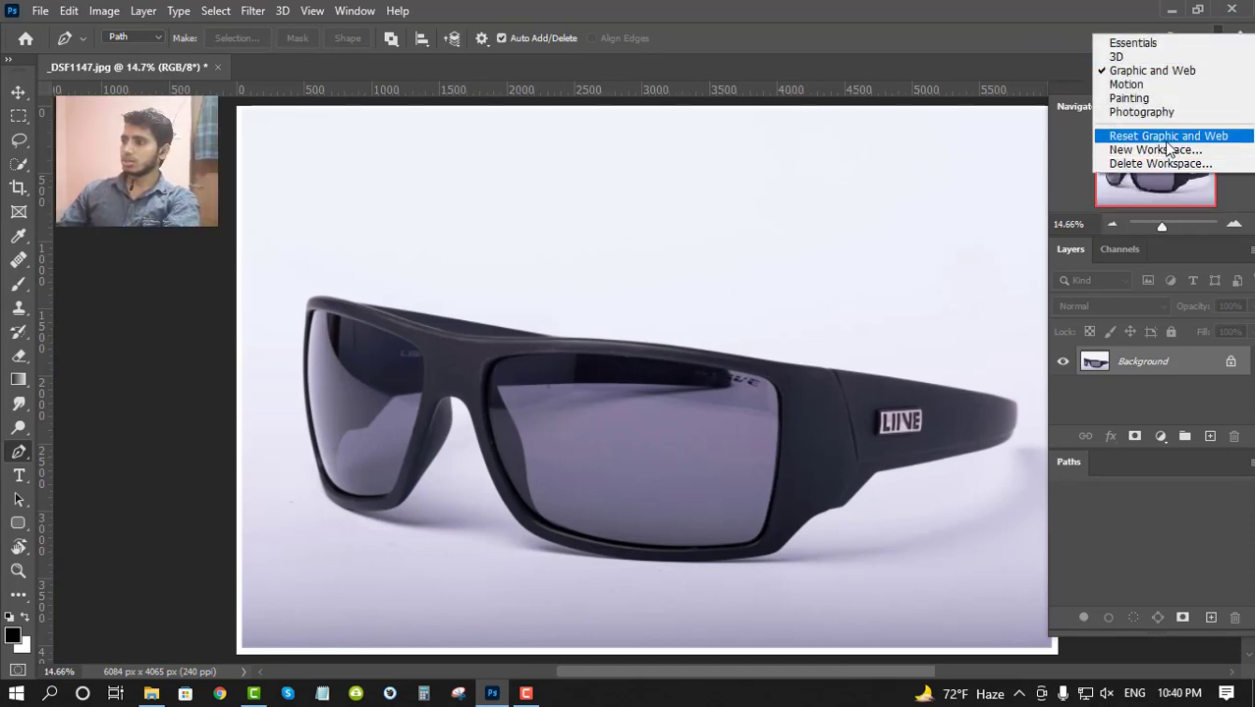
left_click(1173, 152)
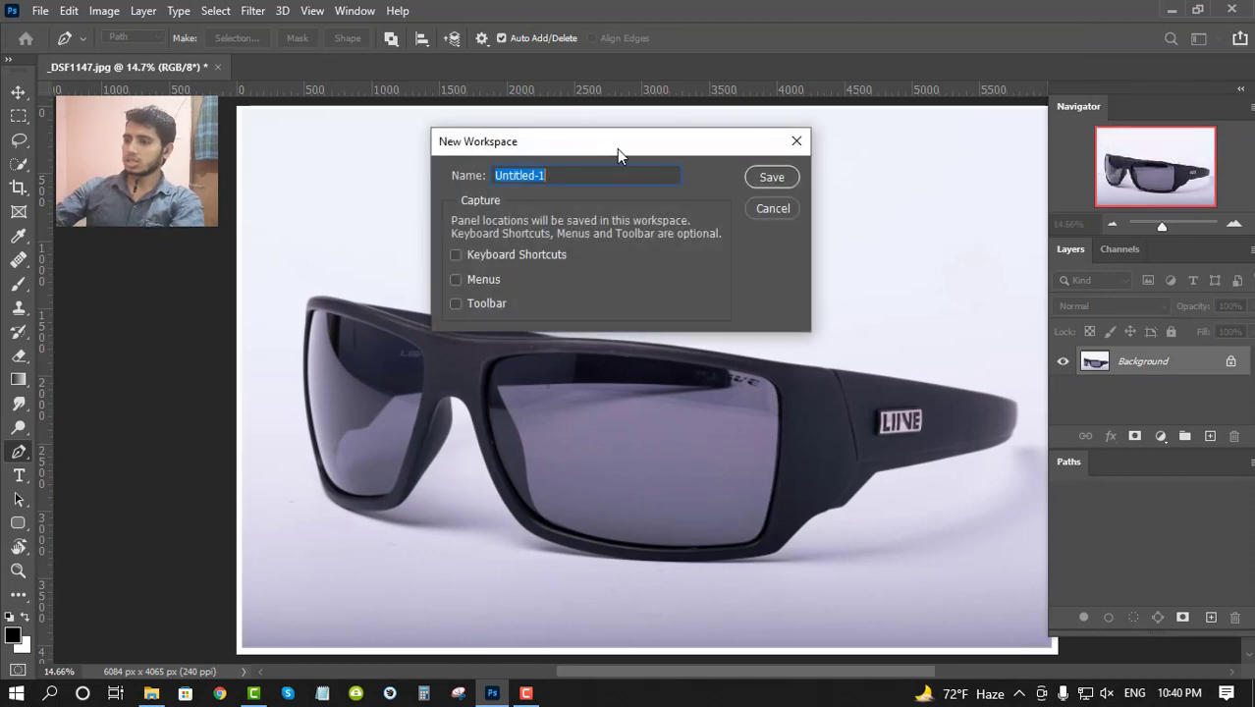
key("BackSpace")
type("-Firoz-")
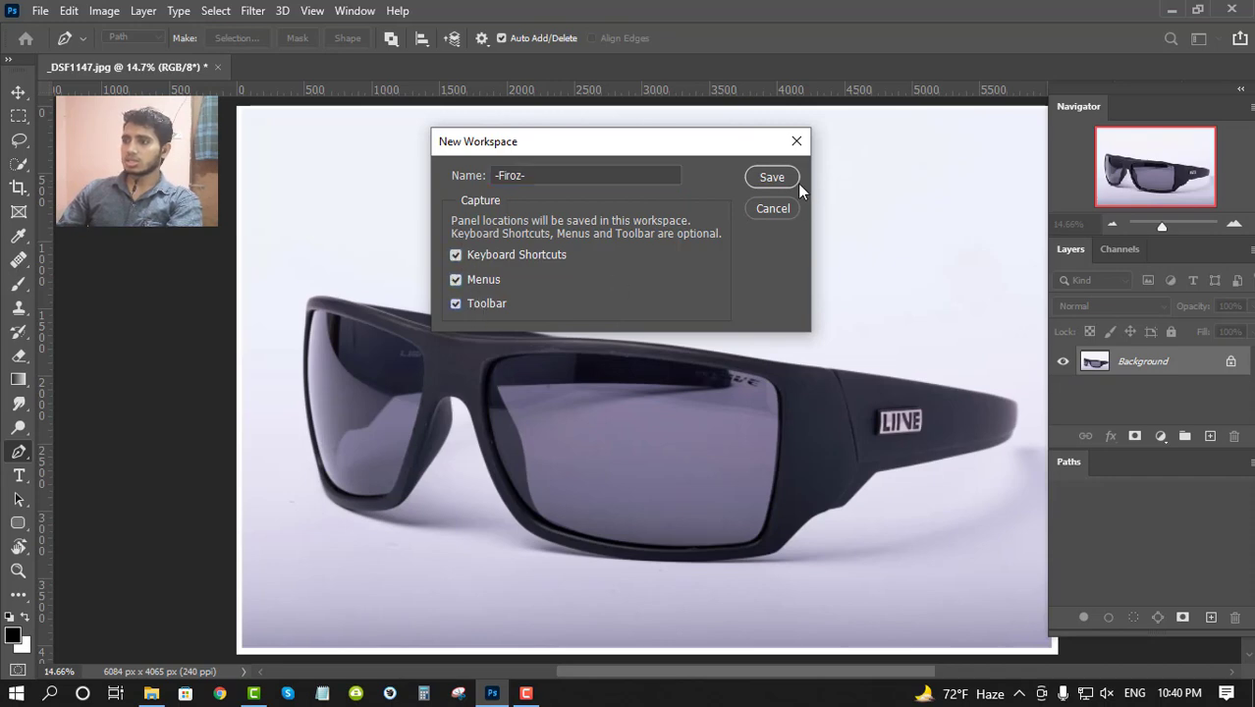
left_click(767, 178)
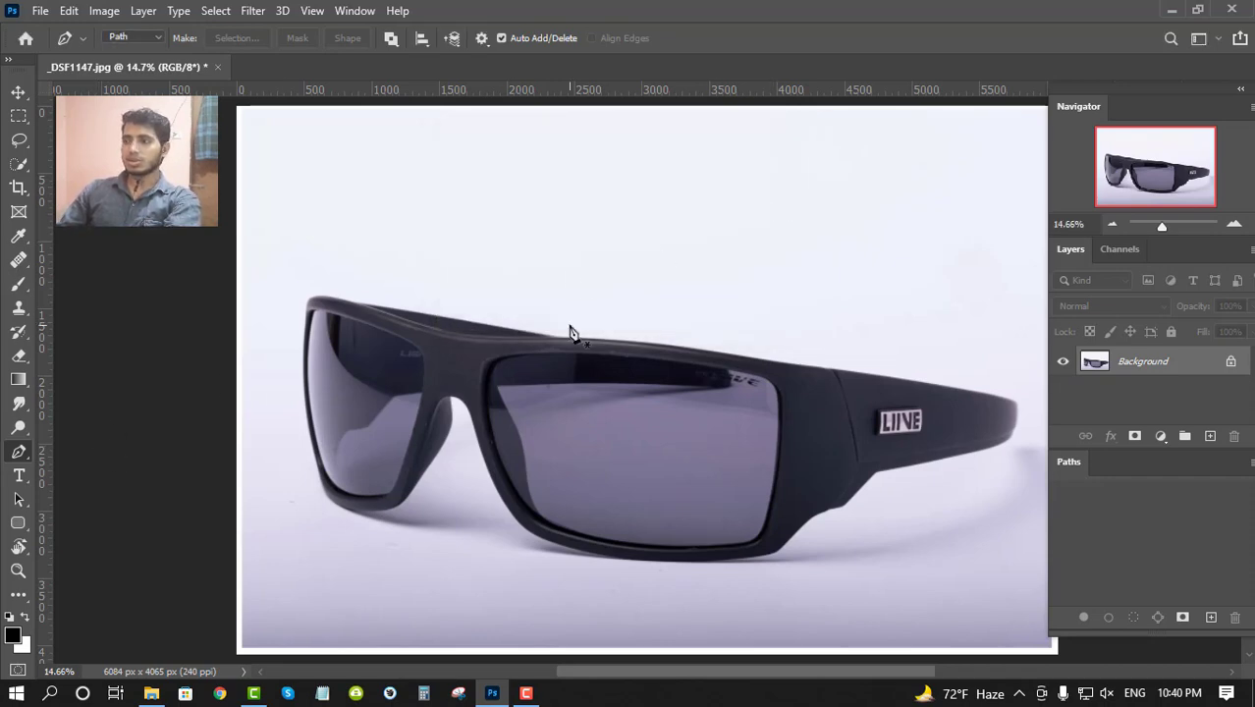
- Quit the program without saving the changes to _DSF1147.jpg
left_click(1234, 9)
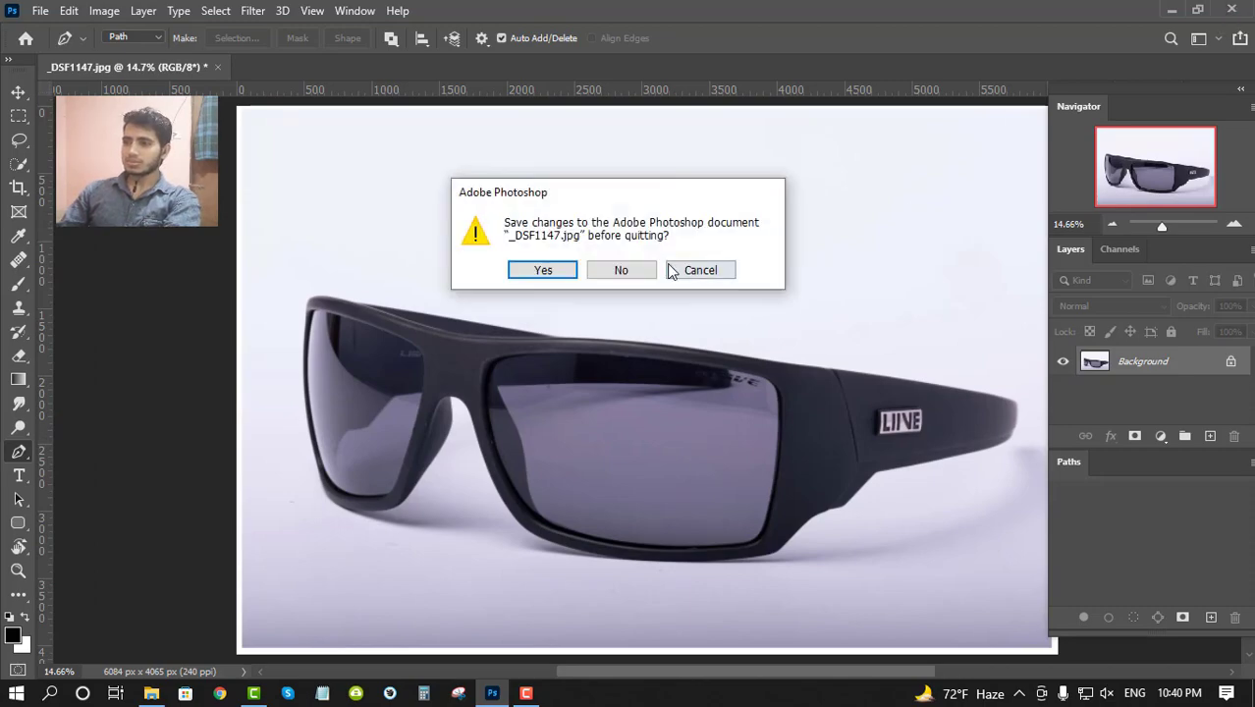
left_click(629, 269)
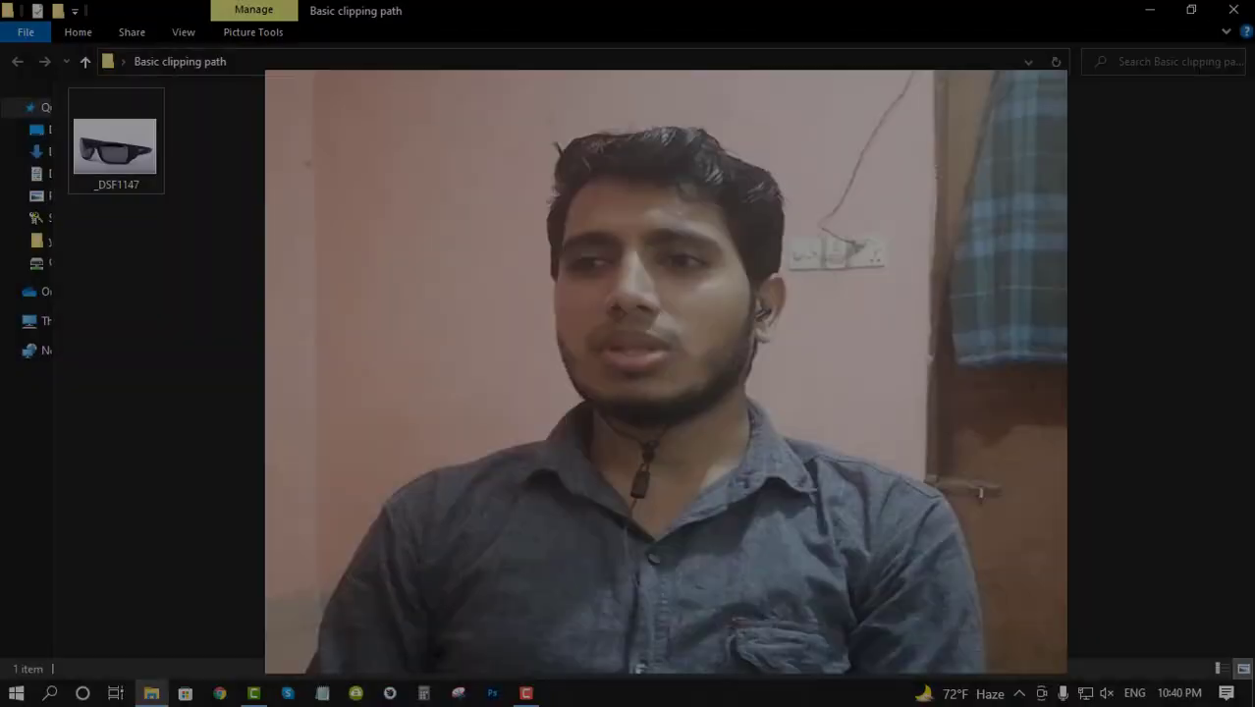